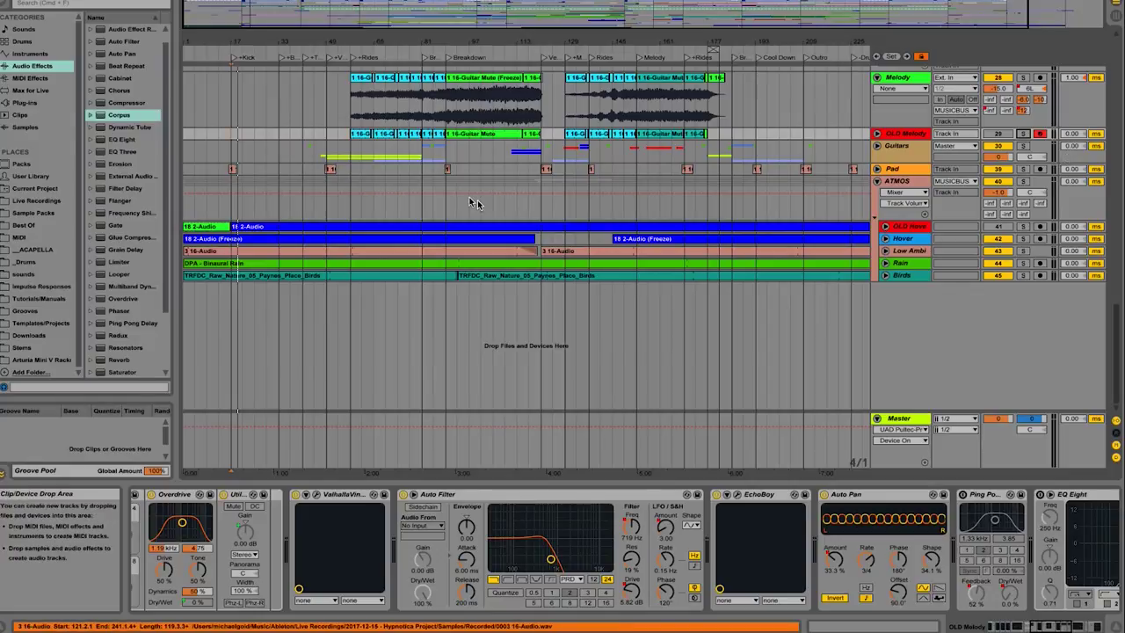
Step: Solo ATMOS and Birds, set the start point at bar 49, and show the Birds effect chain
{"action": "left_click", "coordinate": [335, 206]}
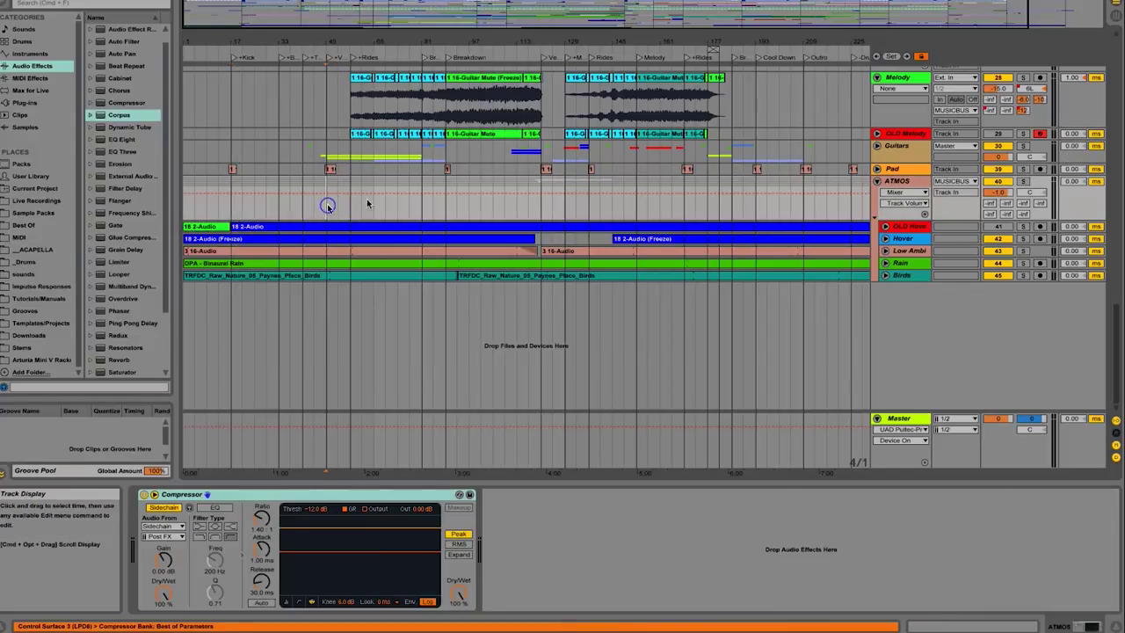
{"action": "left_click", "coordinate": [1022, 182]}
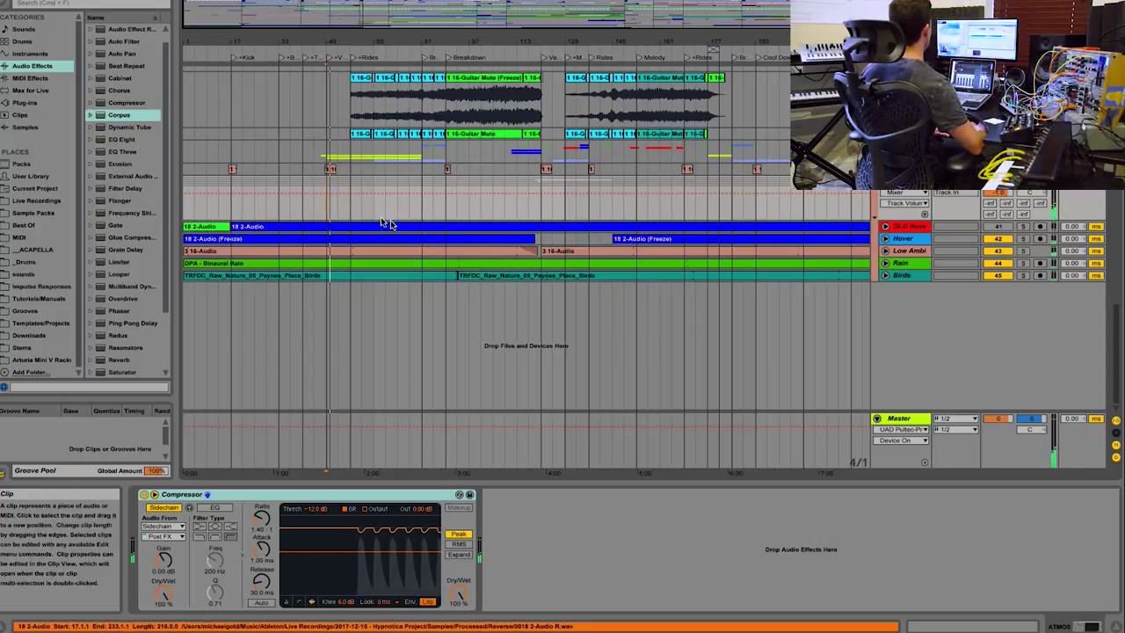
{"action": "left_click", "coordinate": [352, 209]}
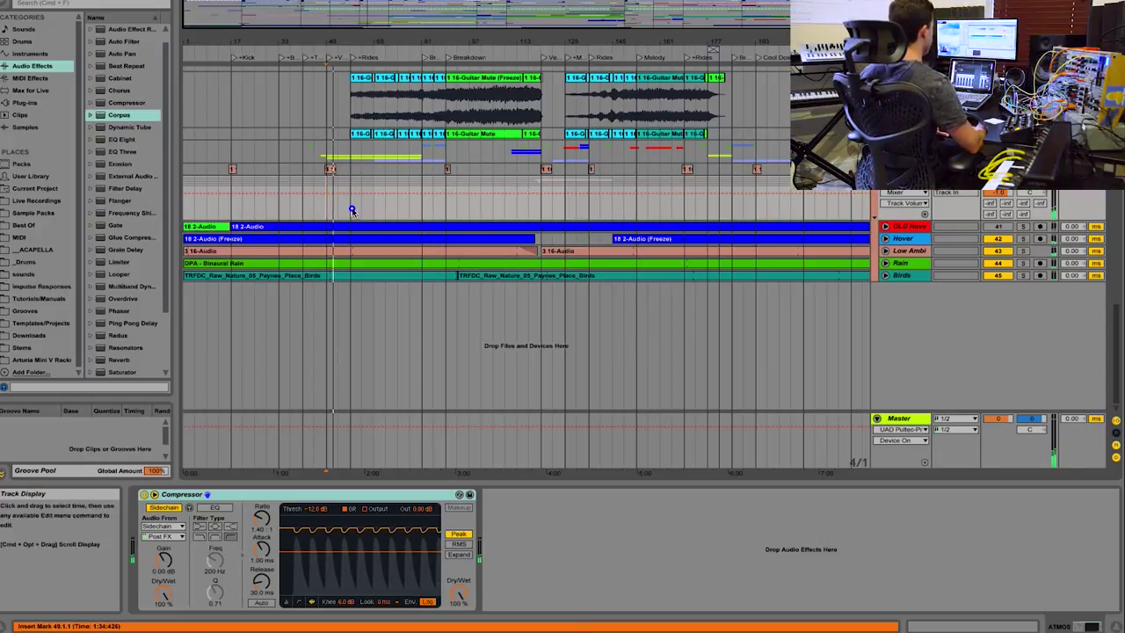
{"action": "left_click", "coordinate": [1023, 276]}
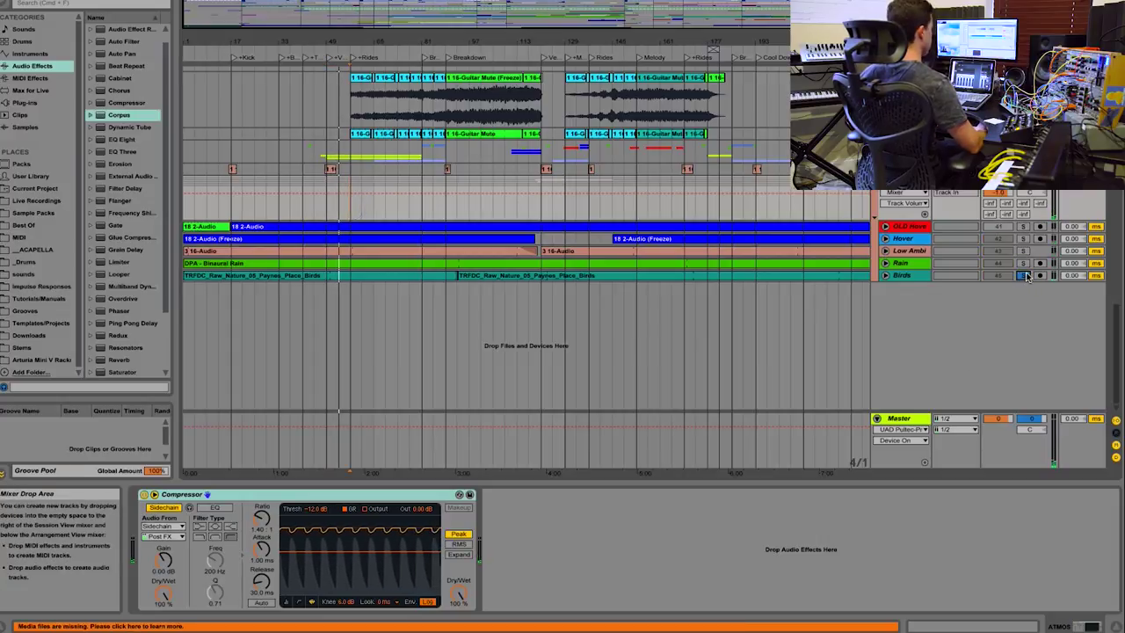
{"action": "left_click", "coordinate": [917, 276]}
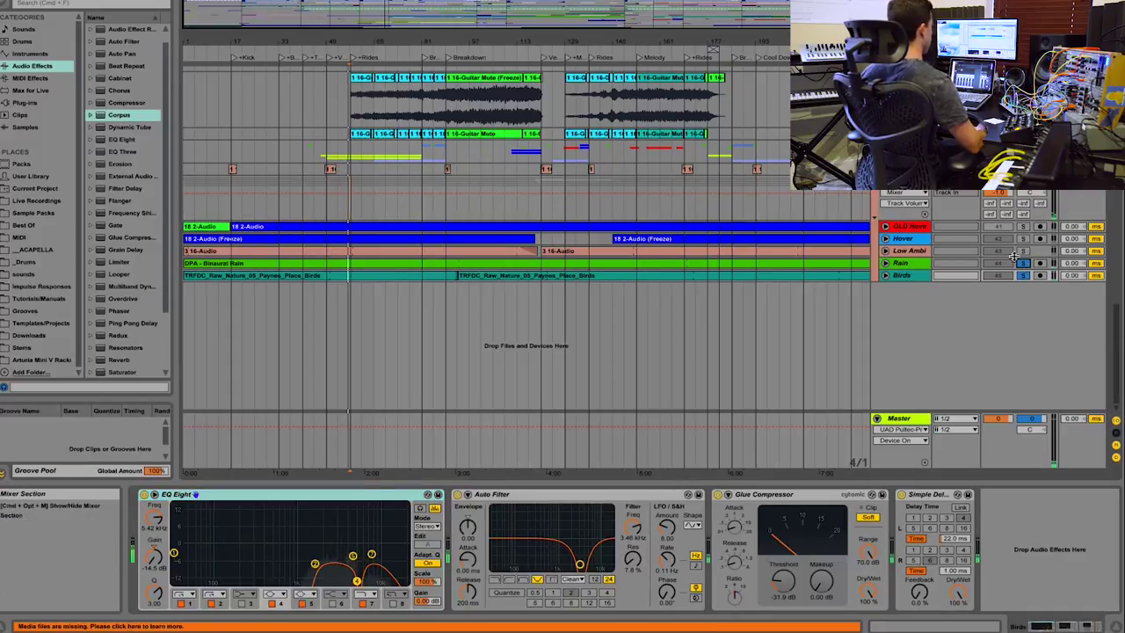
Step: Expand and solo Low Ambi, then select its 3 16-Audio clip to reveal its EQ Eight
{"action": "left_click", "coordinate": [912, 278]}
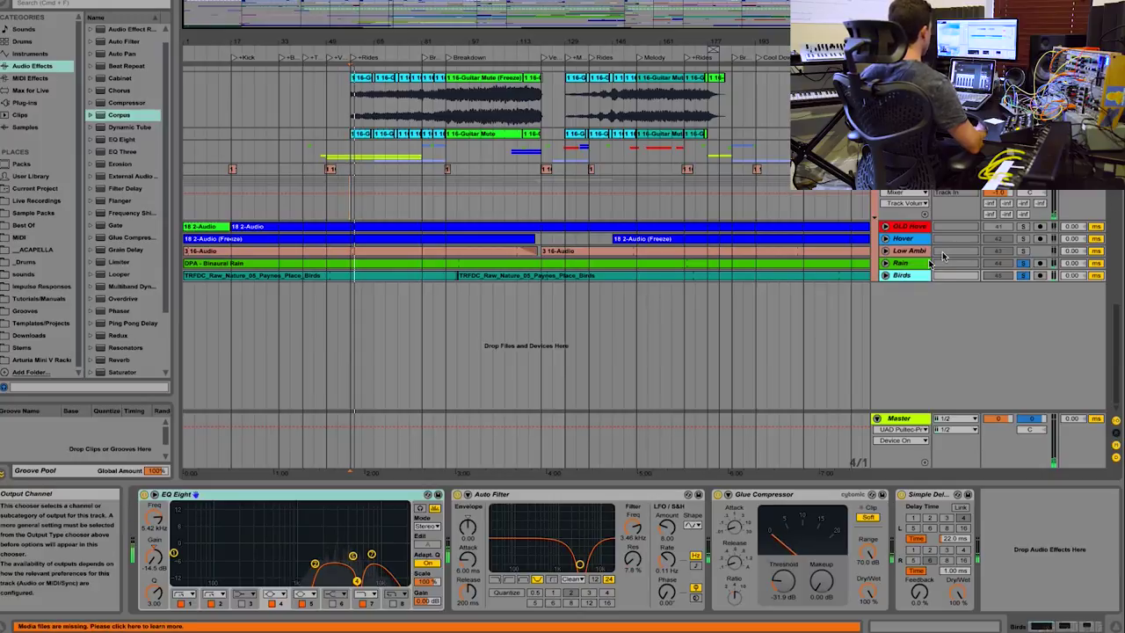
{"action": "left_click", "coordinate": [929, 264]}
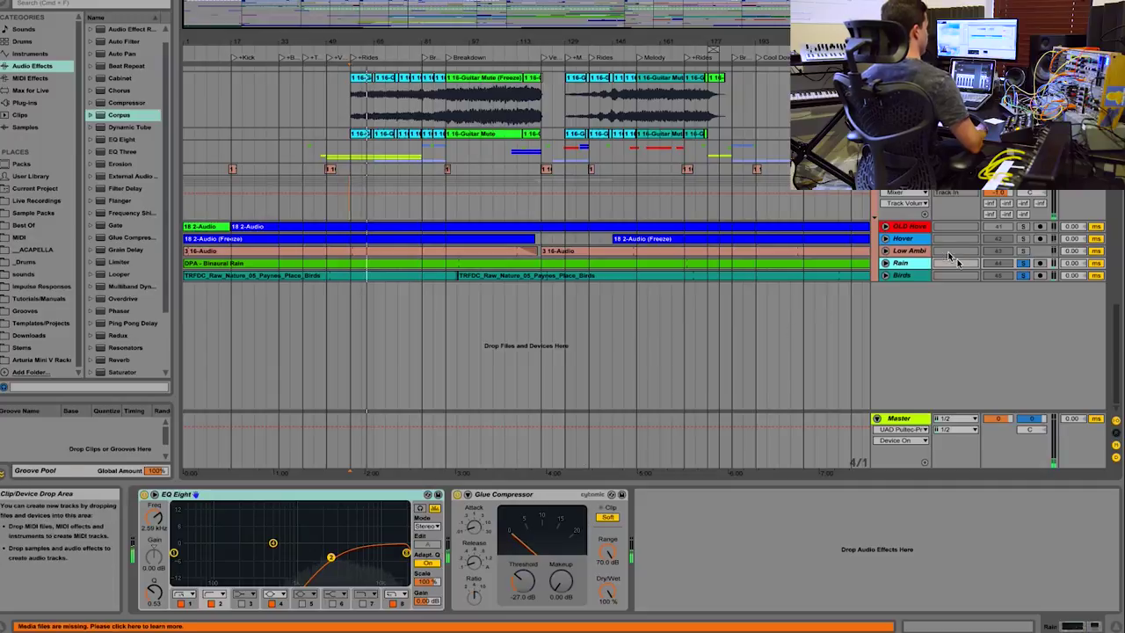
{"action": "left_click", "coordinate": [885, 251]}
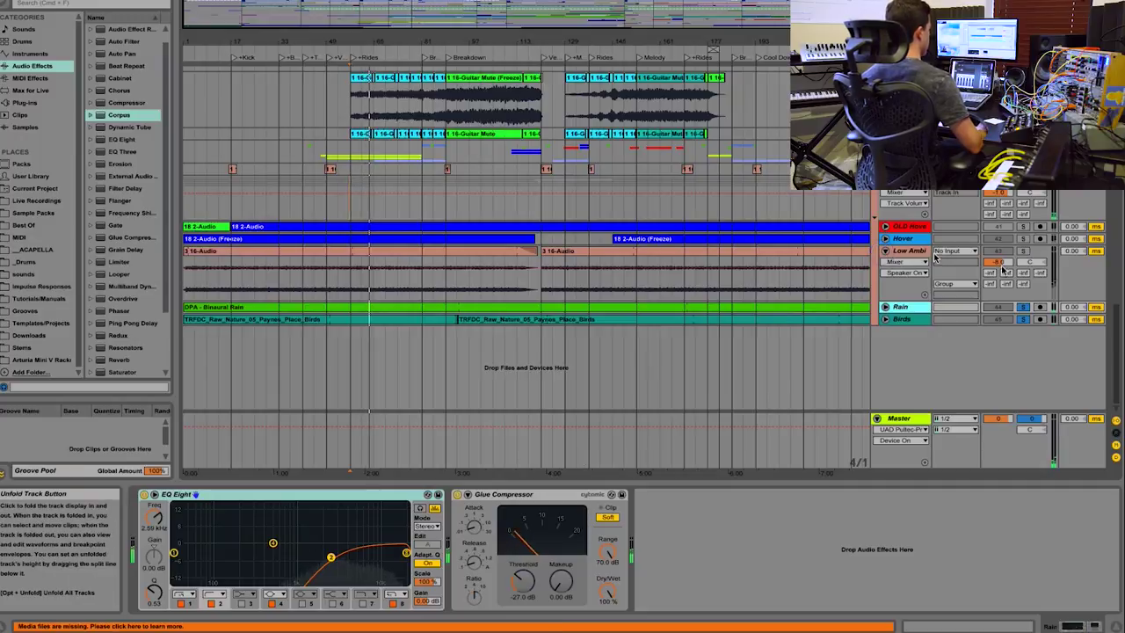
{"action": "left_click", "coordinate": [1022, 251]}
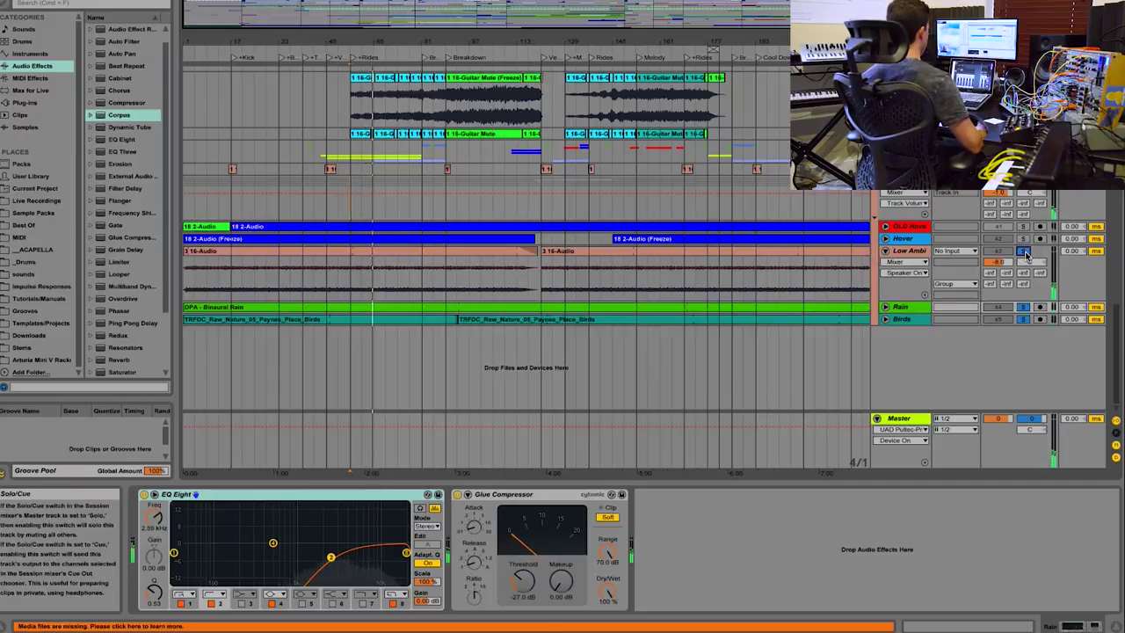
{"action": "left_click", "coordinate": [387, 284]}
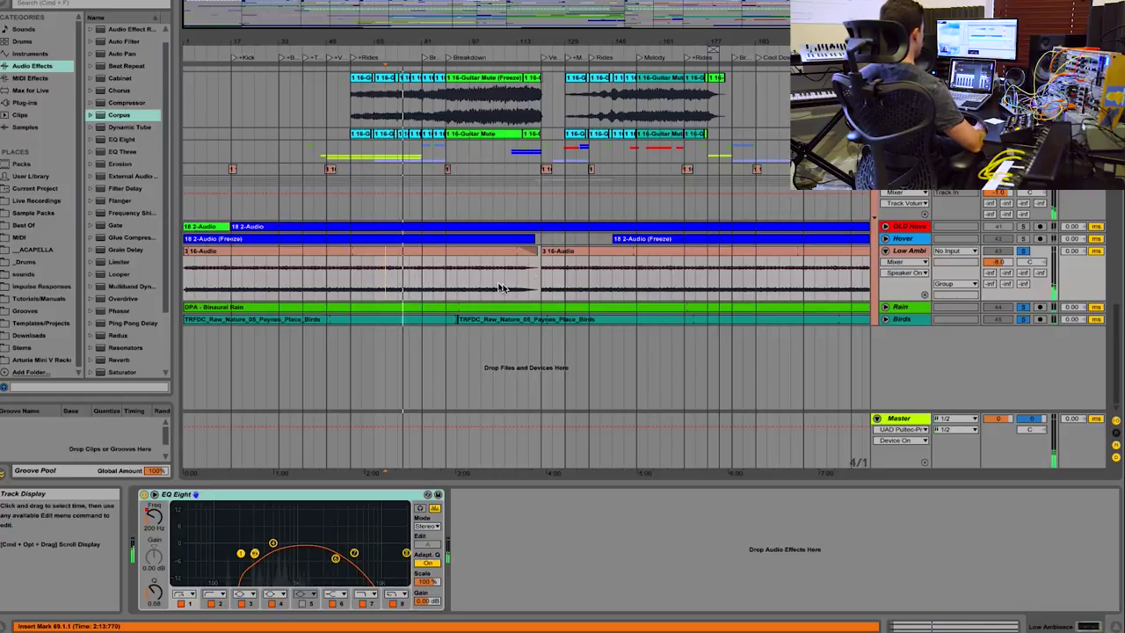
{"action": "left_click", "coordinate": [517, 254]}
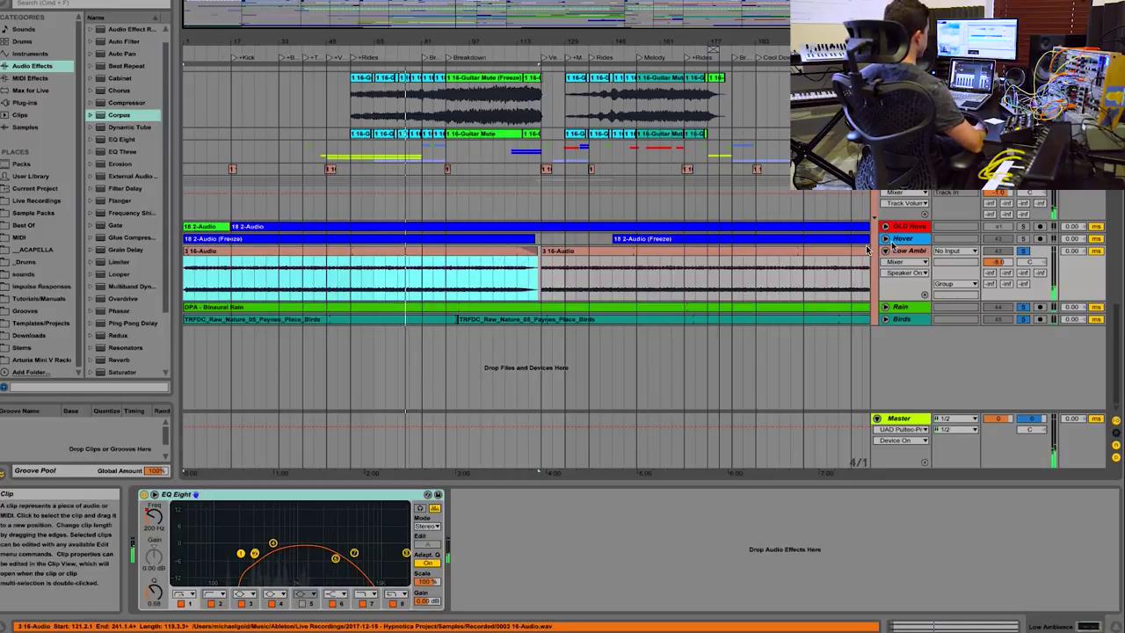
Step: Solo and expand the Hover track, then select a range in its lane to show the OLD Hover chain
{"action": "left_click", "coordinate": [1027, 238]}
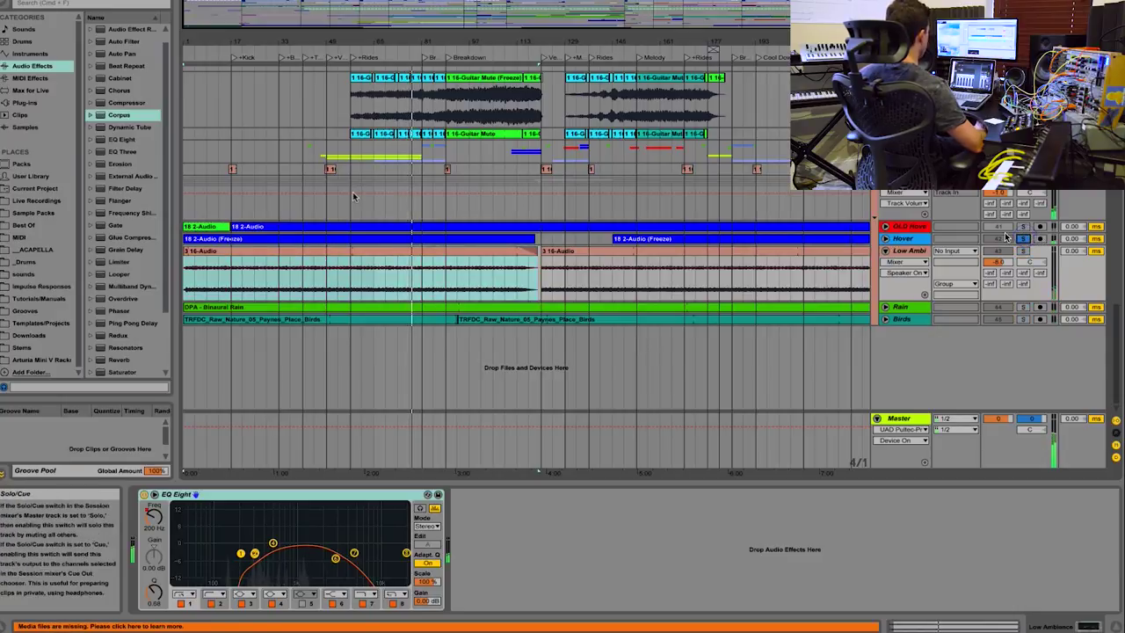
{"action": "left_click", "coordinate": [885, 239]}
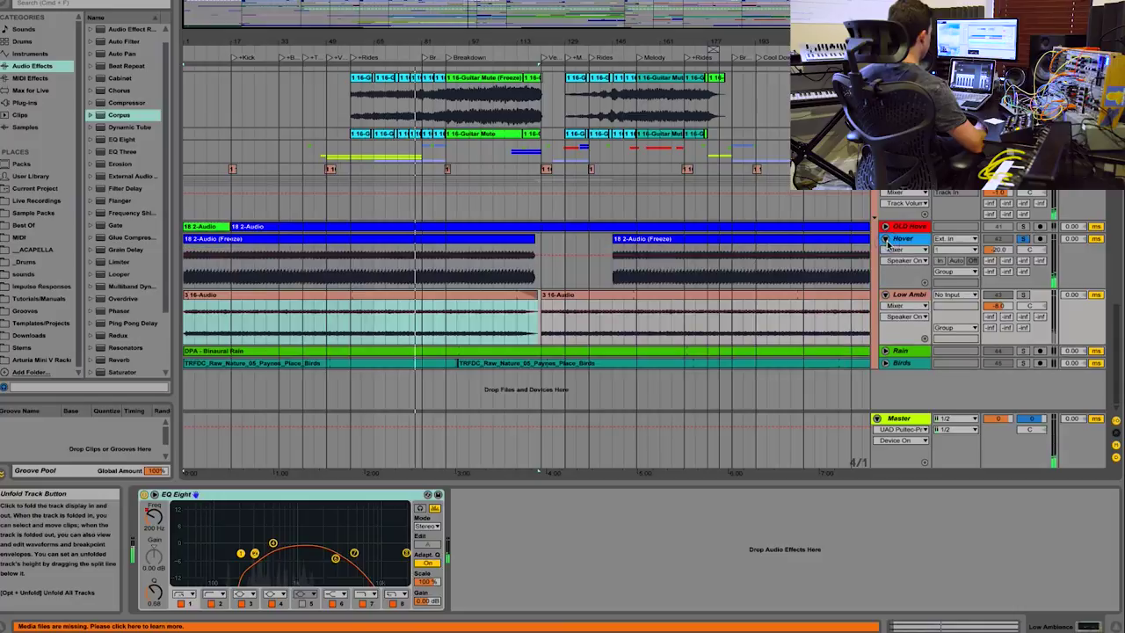
{"action": "left_click", "coordinate": [428, 231]}
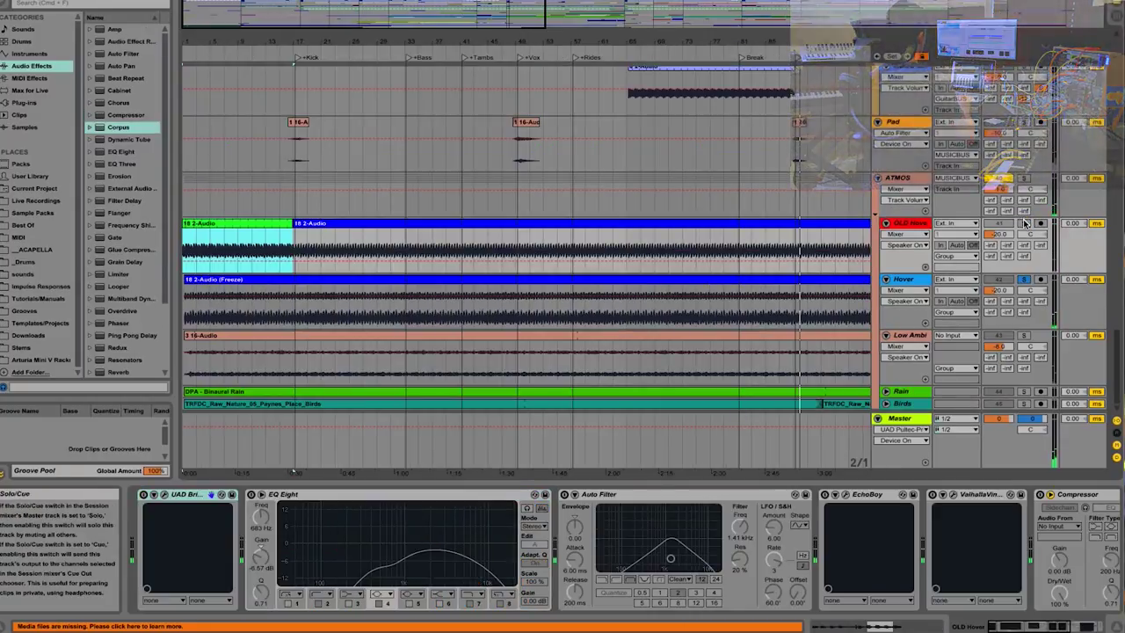
Step: Play the 18 2-Audio clips and enable Auto Filter (about 1.41 kHz, 20% resonance) and EQ Eight
{"action": "left_click", "coordinate": [206, 225]}
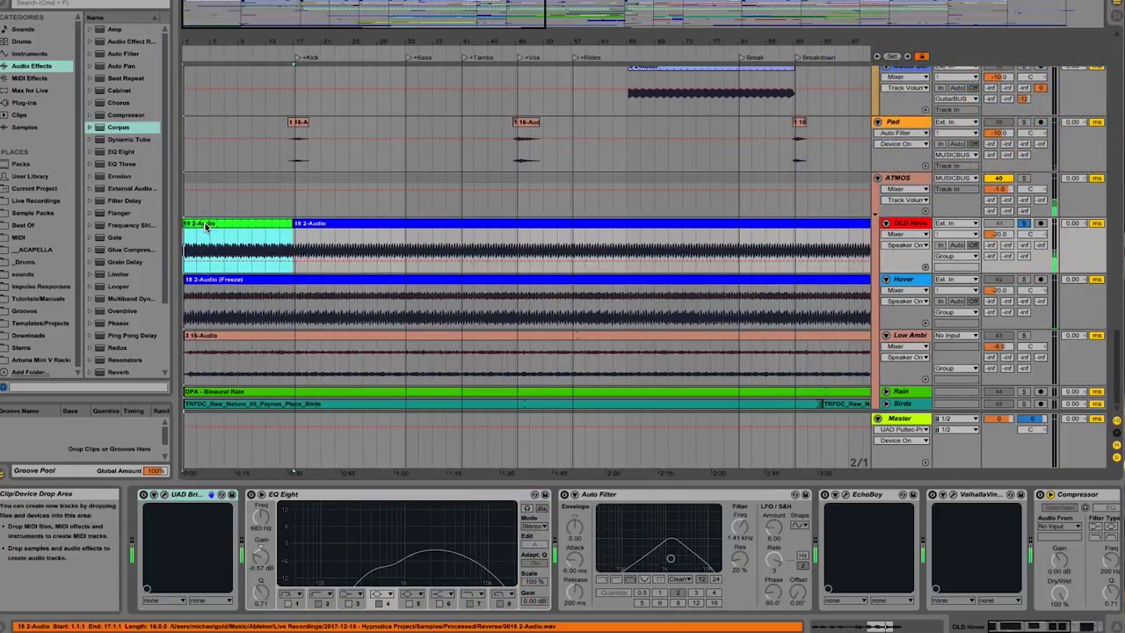
{"action": "key", "text": "space"}
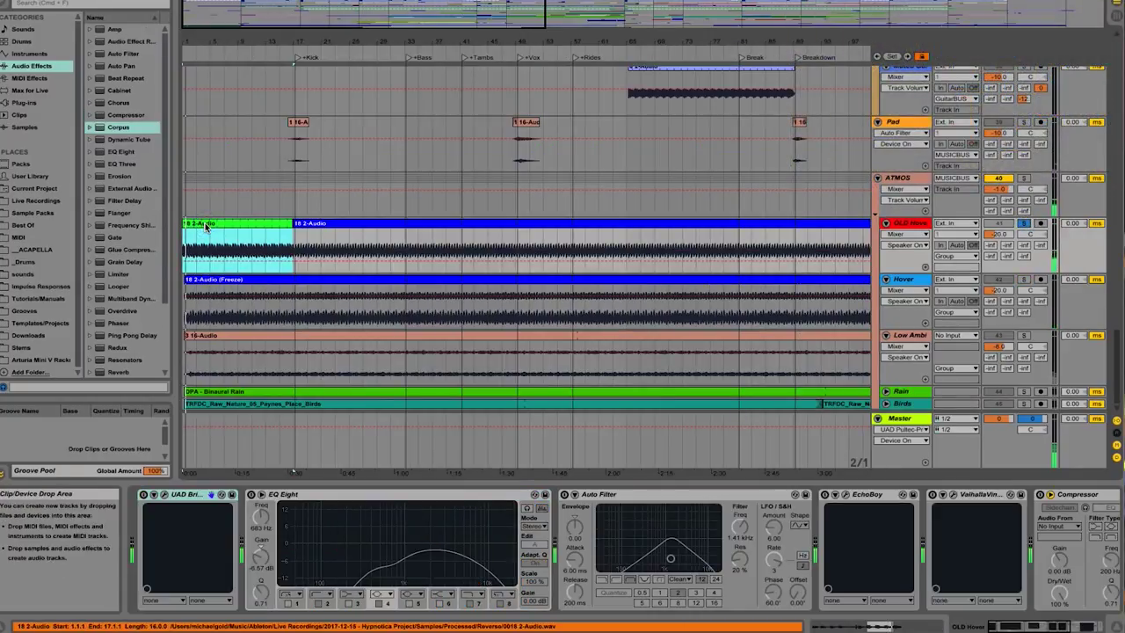
{"action": "left_click", "coordinate": [299, 224]}
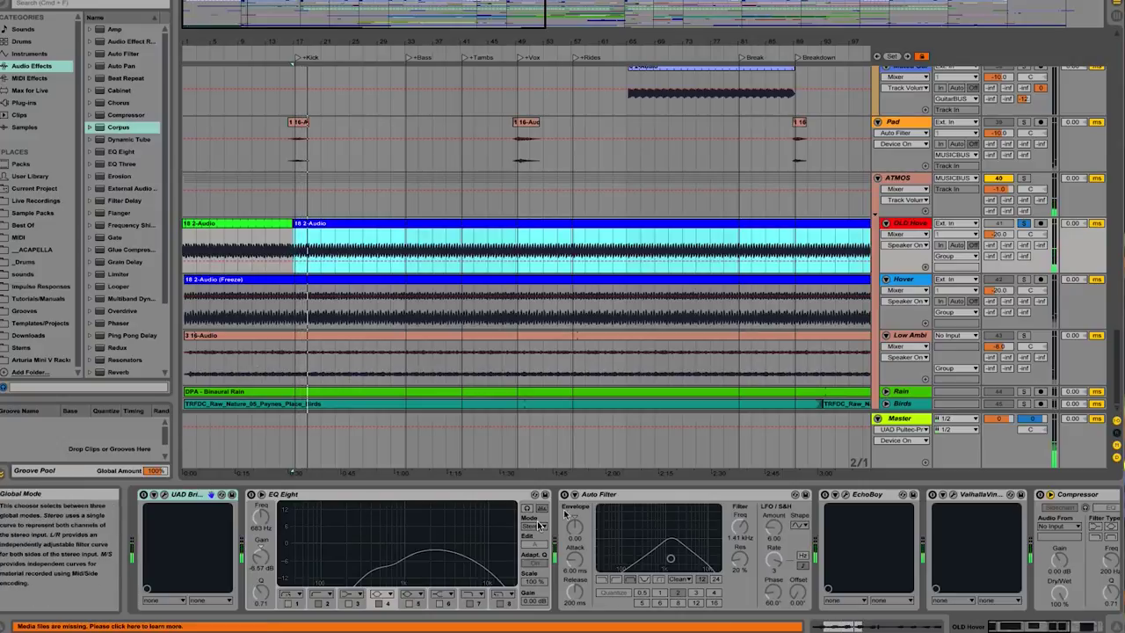
{"action": "left_click", "coordinate": [569, 508]}
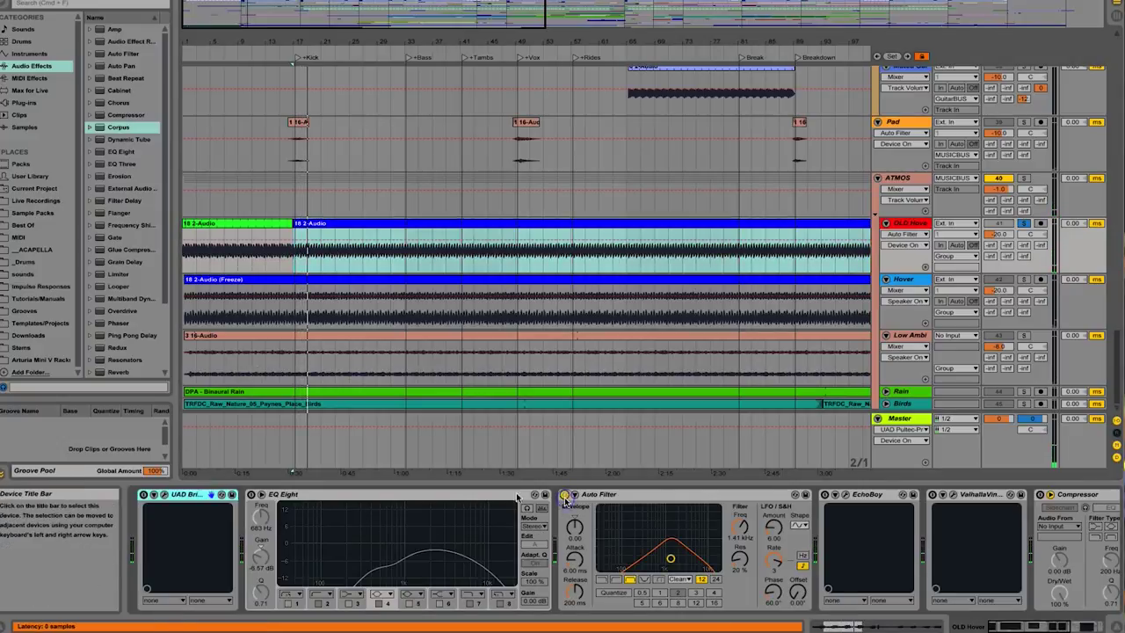
{"action": "left_click", "coordinate": [250, 496]}
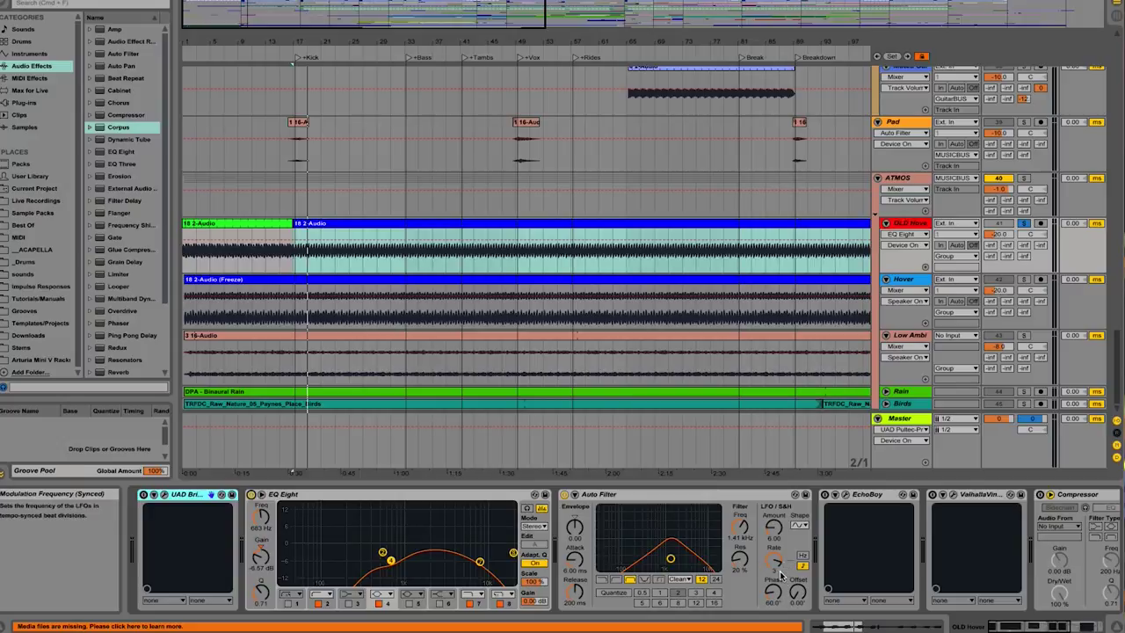
{"action": "left_click", "coordinate": [782, 600]}
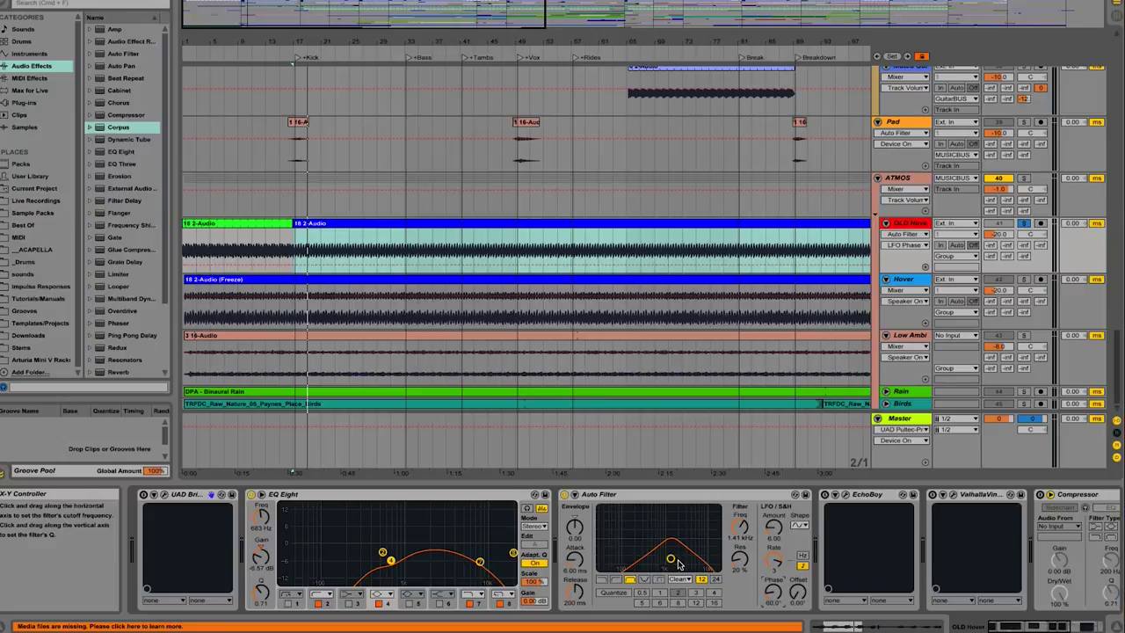
Step: Switch on EchoBoy, Valhalla and the UAD Brigade Chorus on OLD Hover
{"action": "left_click", "coordinate": [825, 494]}
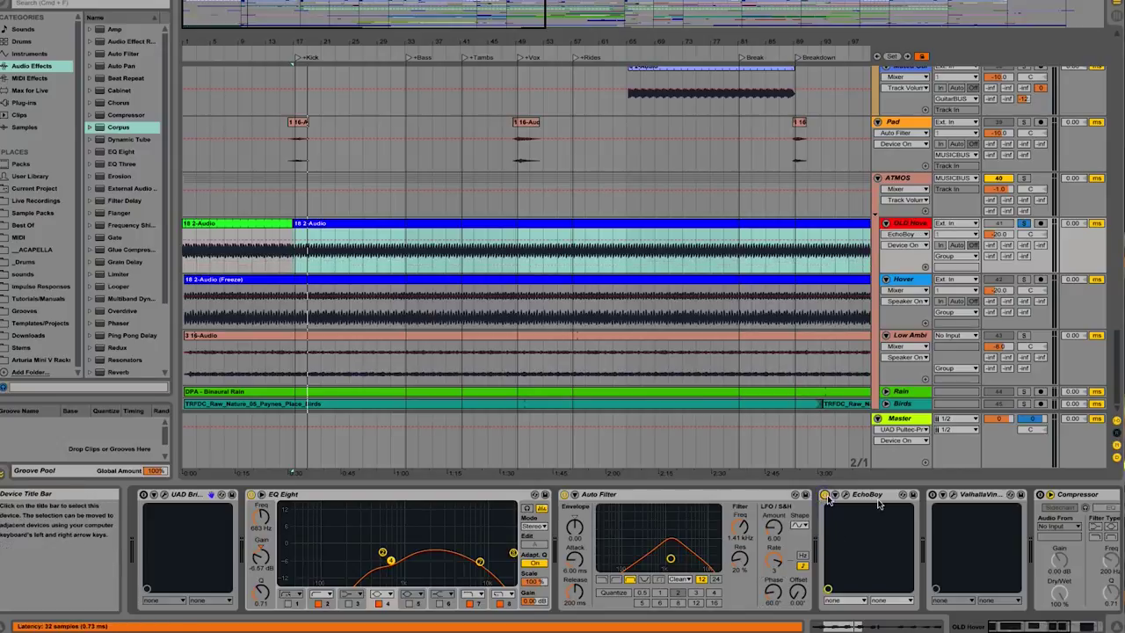
{"action": "left_click", "coordinate": [932, 495]}
{"action": "left_click", "coordinate": [164, 495]}
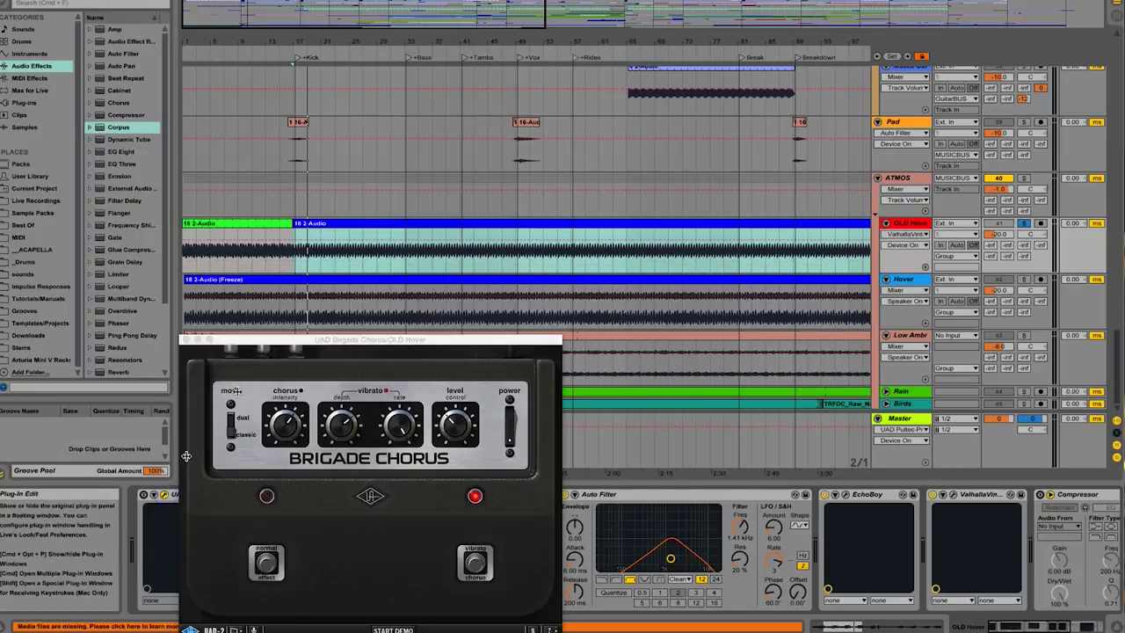
{"action": "left_click", "coordinate": [184, 338]}
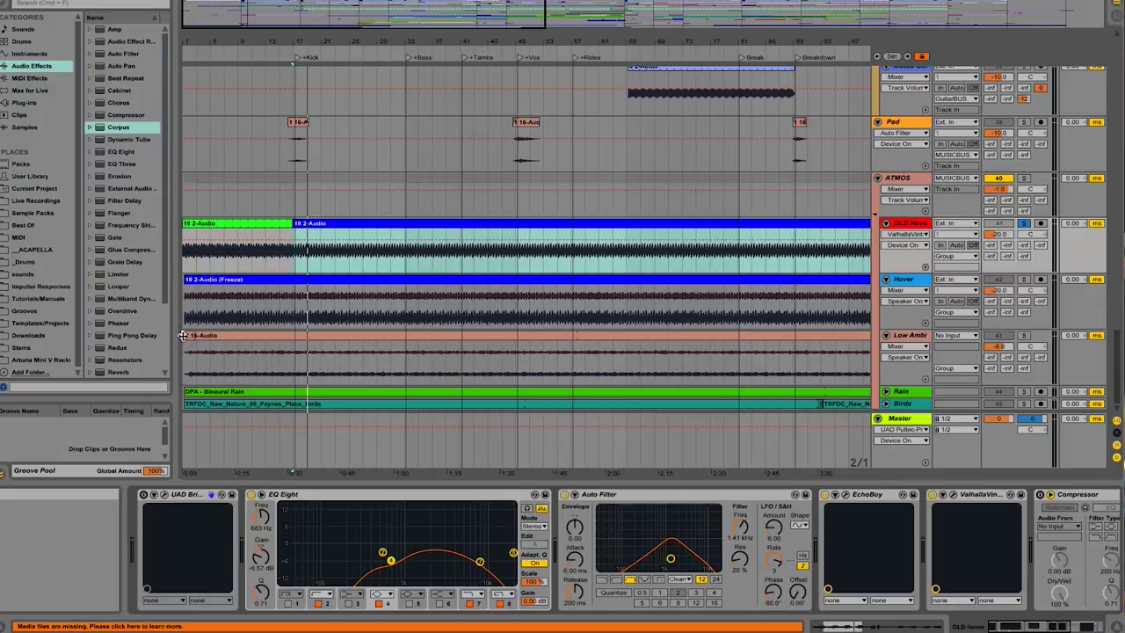
{"action": "left_click", "coordinate": [144, 496]}
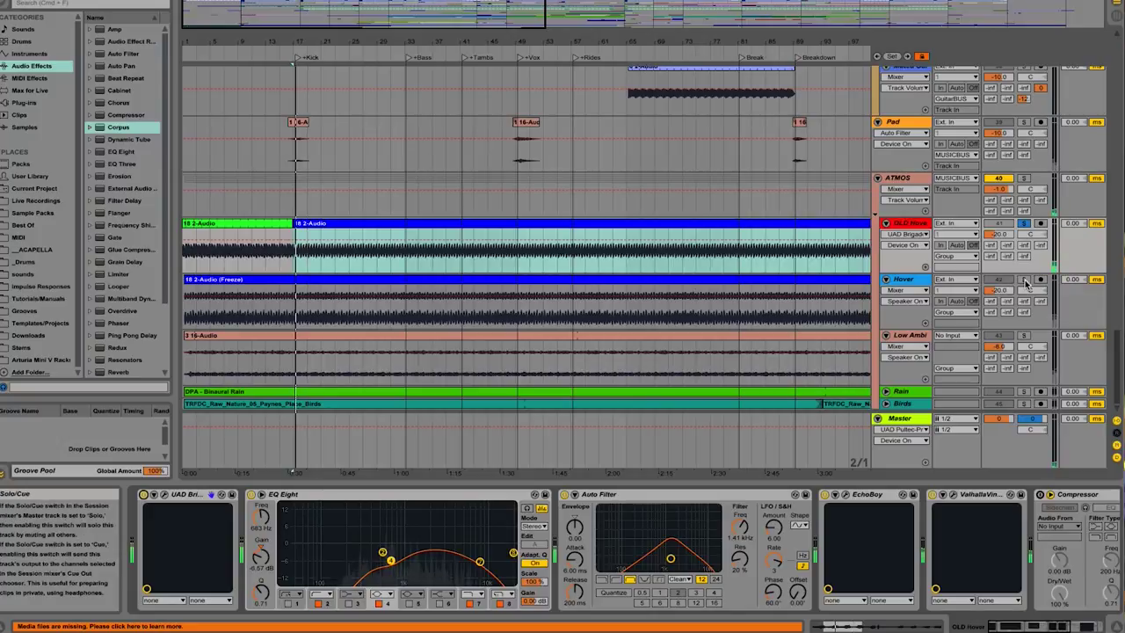
Step: Solo the Hover track instead of OLD Hover and zoom out to see more bars
{"action": "left_click", "coordinate": [1024, 280]}
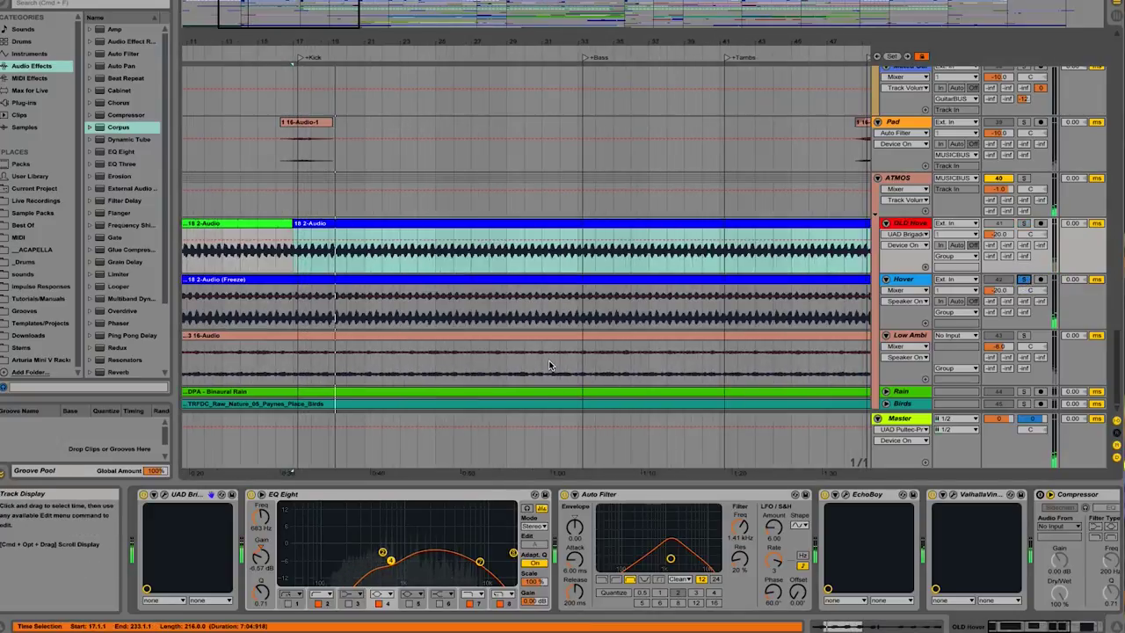
{"action": "key", "text": "minus"}
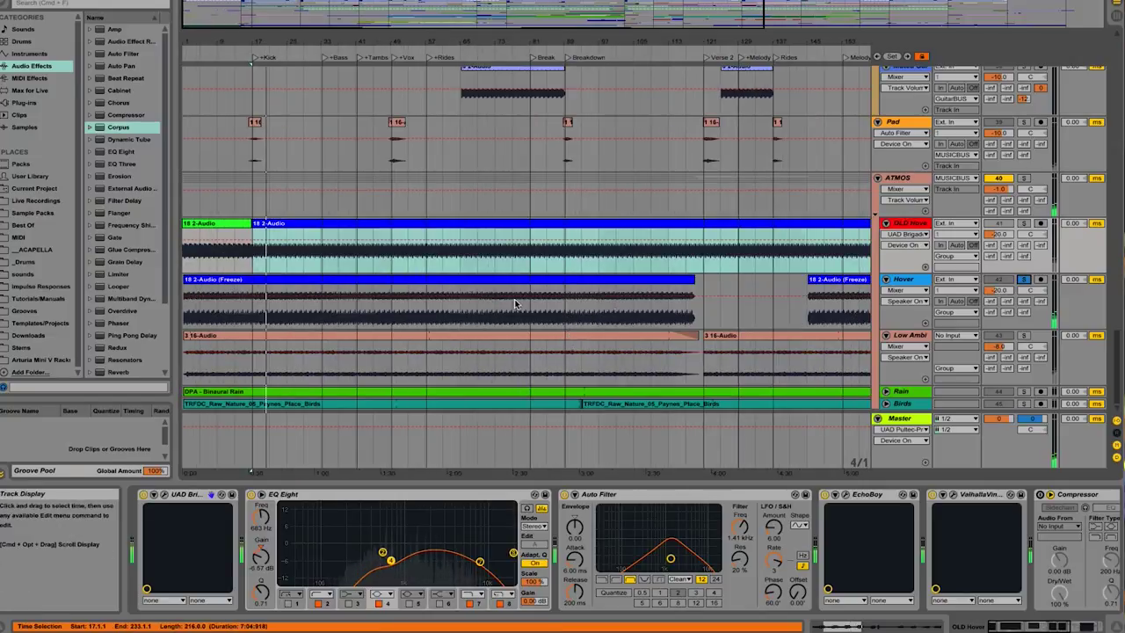
{"action": "scroll", "coordinate": [791, 211], "scroll_direction": "up", "scroll_amount": 2}
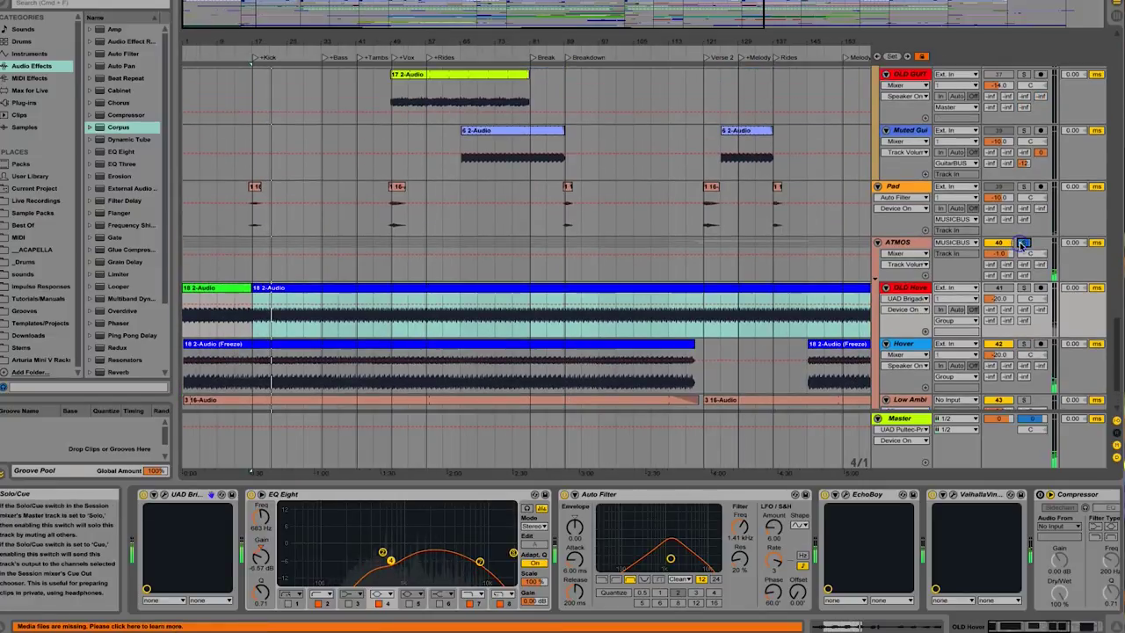
Step: Scroll to the guitar tracks and select the 17 2-Audio clip
{"action": "scroll", "coordinate": [676, 180], "scroll_direction": "up", "scroll_amount": 4}
{"action": "scroll", "coordinate": [677, 183], "scroll_direction": "up", "scroll_amount": 5}
{"action": "scroll", "coordinate": [677, 182], "scroll_direction": "right", "scroll_amount": 1}
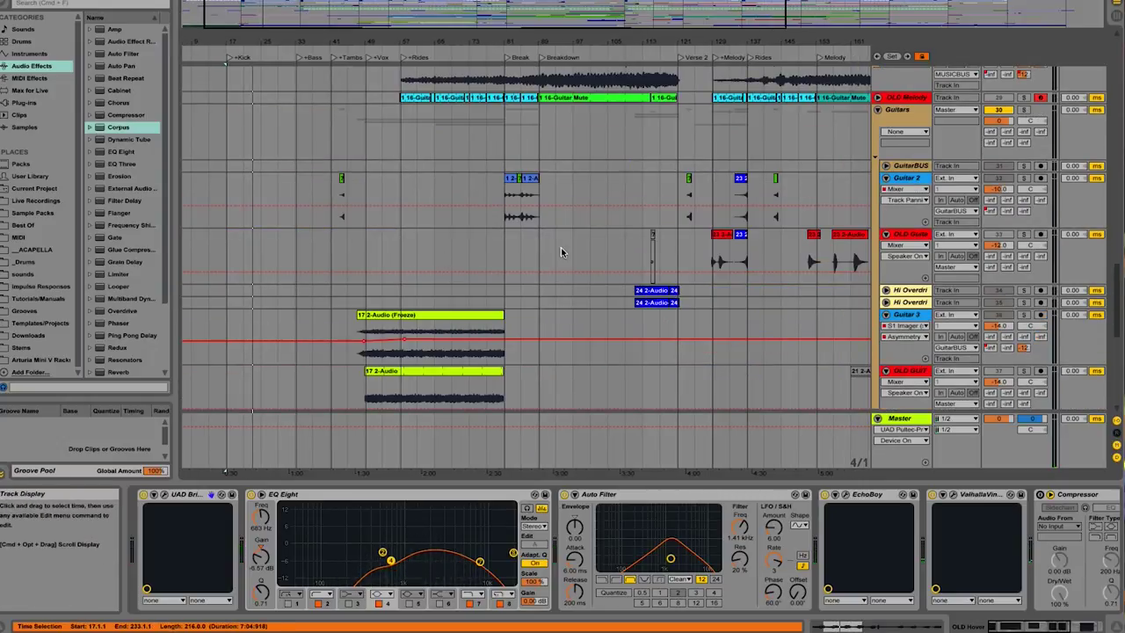
{"action": "scroll", "coordinate": [561, 247], "scroll_direction": "down", "scroll_amount": 3}
{"action": "scroll", "coordinate": [561, 247], "scroll_direction": "left", "scroll_amount": 1}
{"action": "left_click", "coordinate": [481, 240]}
{"action": "left_click", "coordinate": [481, 240]}
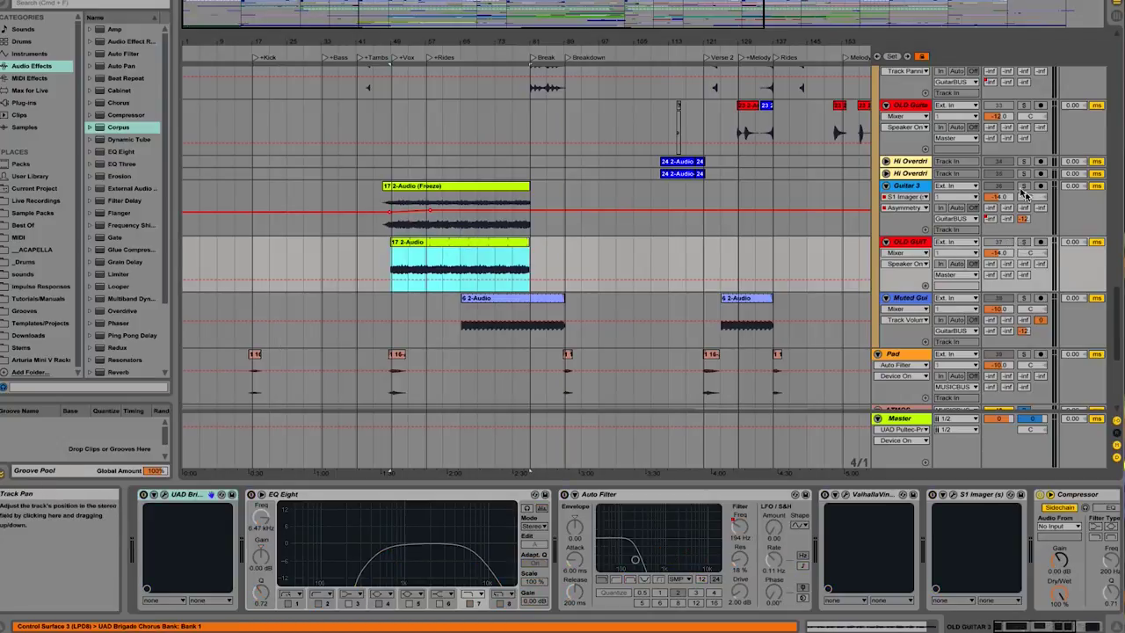
Step: Play from bar 57, solo OLD GUIT, and select its 17 2-Audio clip to show its devices
{"action": "left_click", "coordinate": [423, 223]}
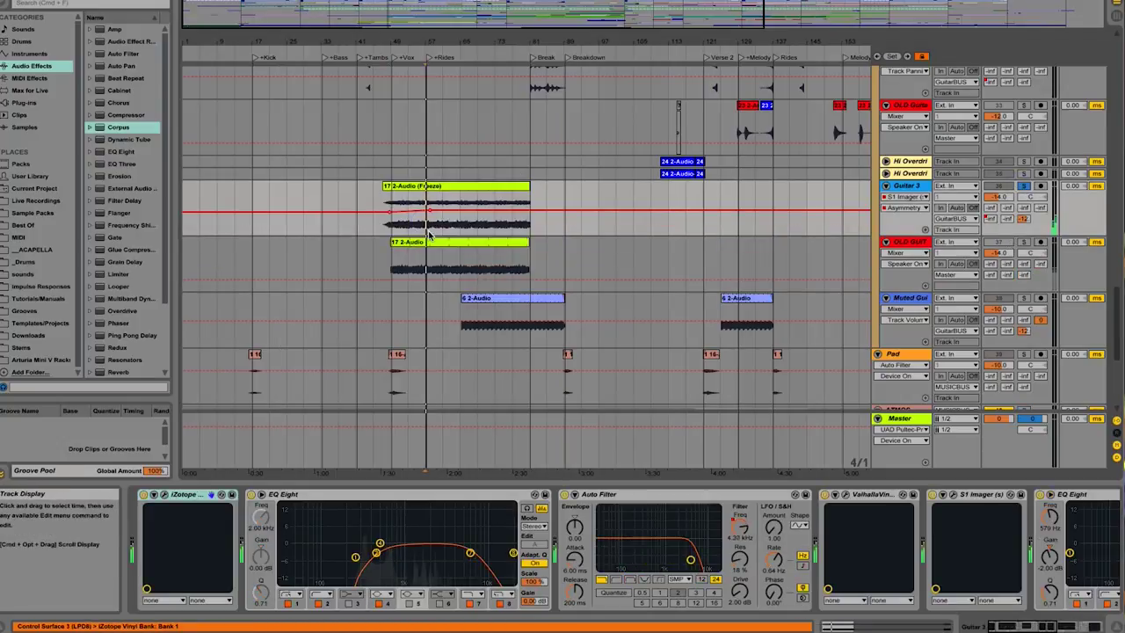
{"action": "key", "text": "space"}
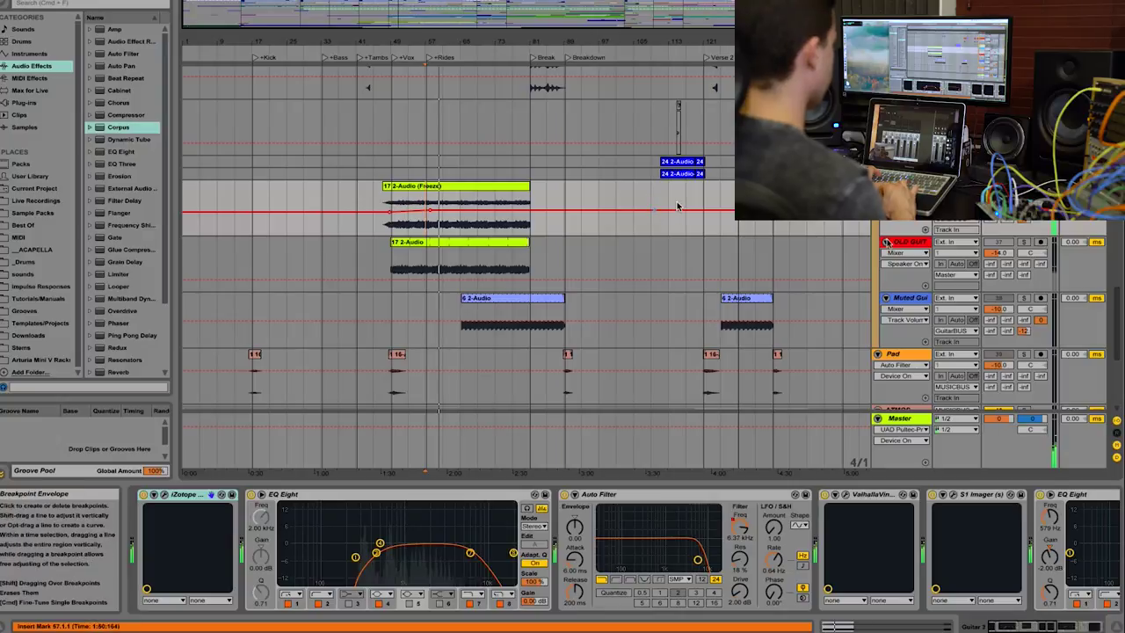
{"action": "left_click", "coordinate": [1025, 243]}
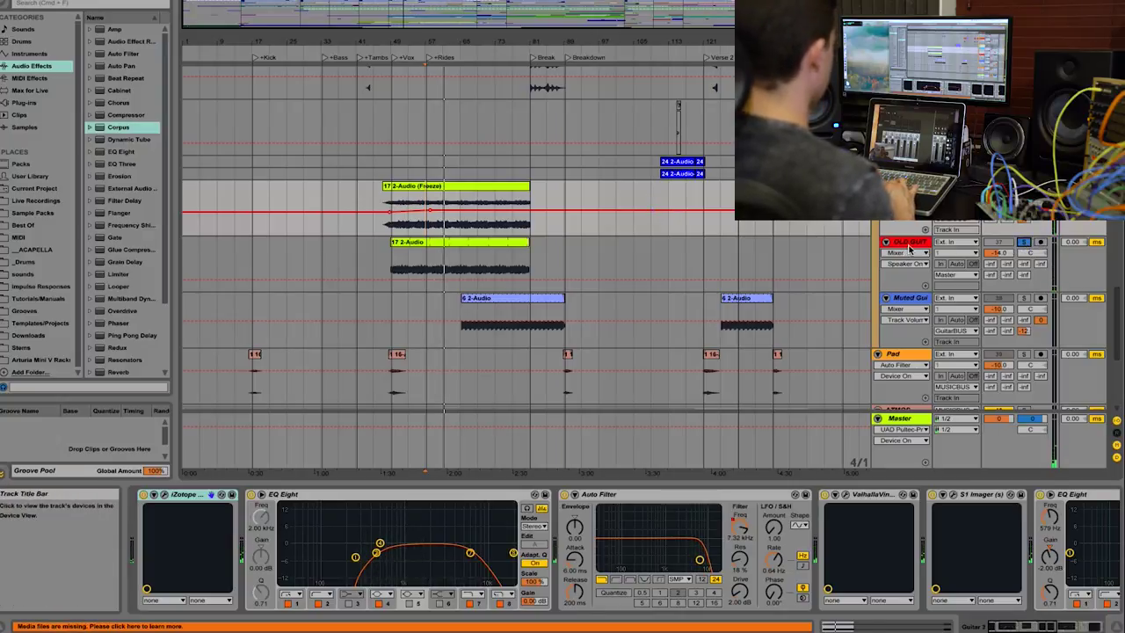
{"action": "left_click", "coordinate": [481, 245]}
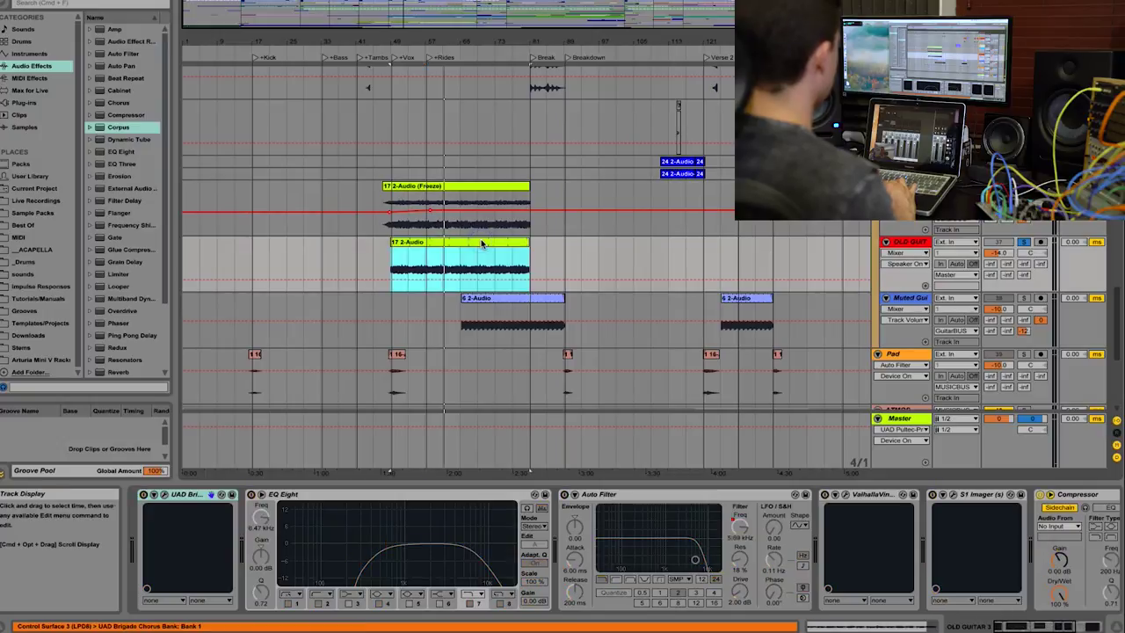
Step: Set the insert point in the 17 2-Audio clip and turn OLD GUIT's EQ Eight back on
{"action": "left_click", "coordinate": [422, 266]}
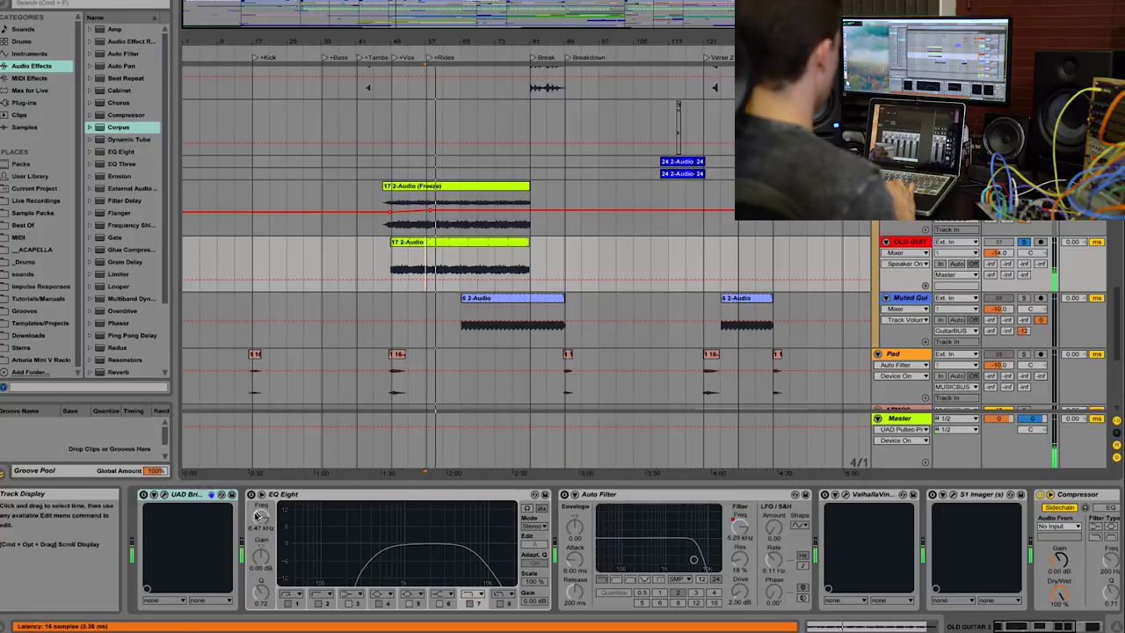
{"action": "scroll", "coordinate": [716, 538], "scroll_direction": "right", "scroll_amount": 3}
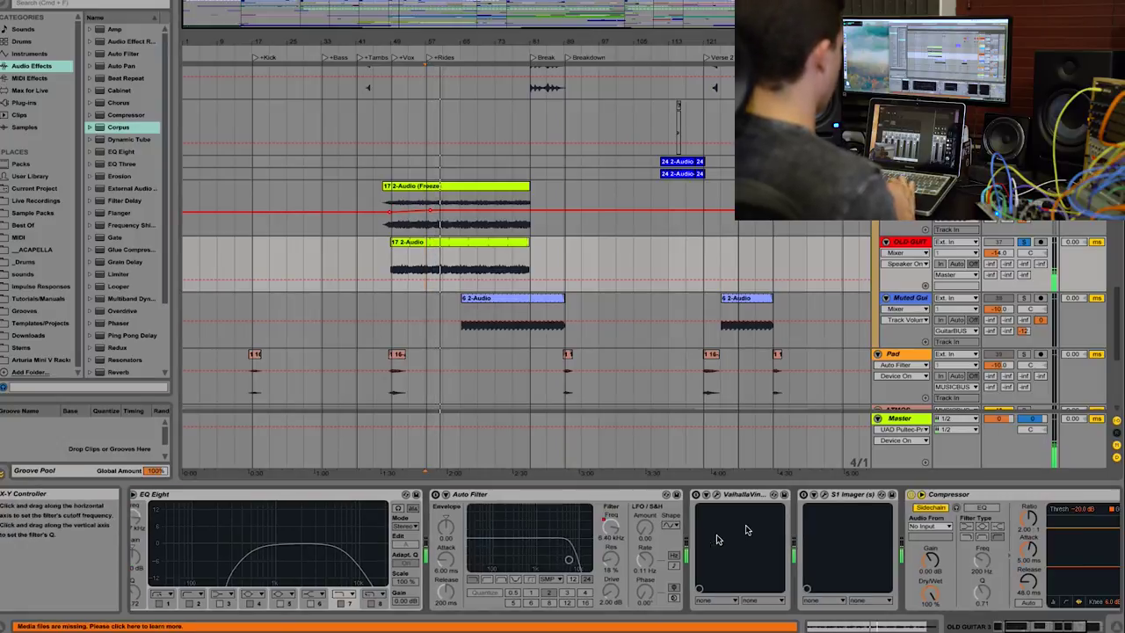
{"action": "scroll", "coordinate": [745, 529], "scroll_direction": "left", "scroll_amount": 3}
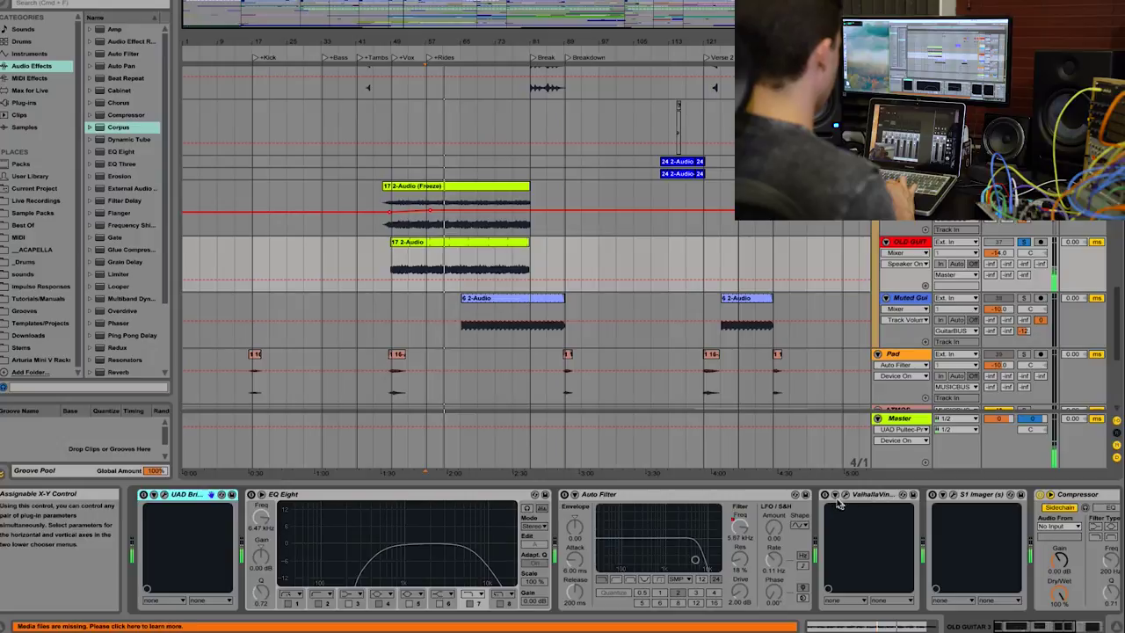
{"action": "left_click", "coordinate": [598, 494]}
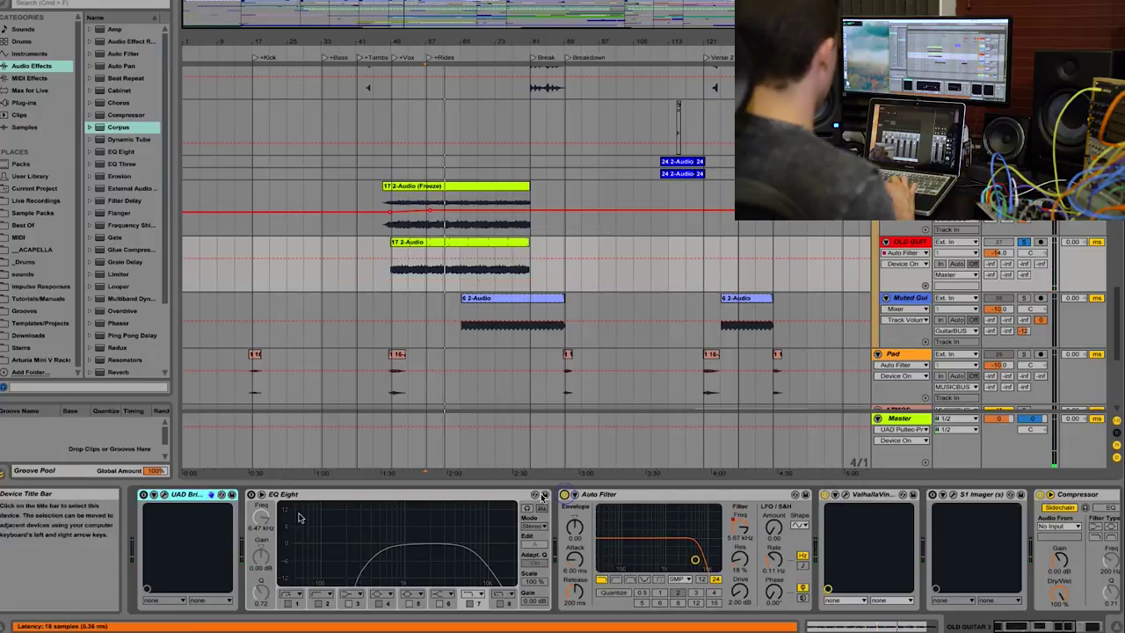
{"action": "left_click", "coordinate": [251, 494]}
{"action": "left_click", "coordinate": [143, 494]}
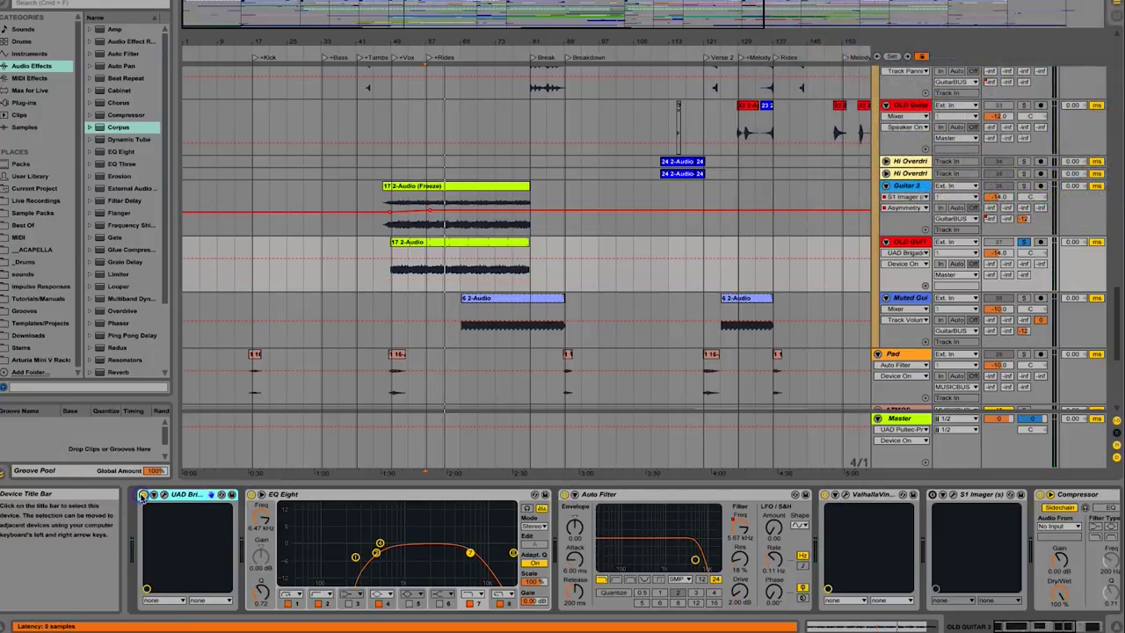
Step: Play, solo Guitar 3 instead of OLD GUIT, and show its Valhalla, S1 Imager, EQ Eight and Compressor chain
{"action": "key", "text": "space"}
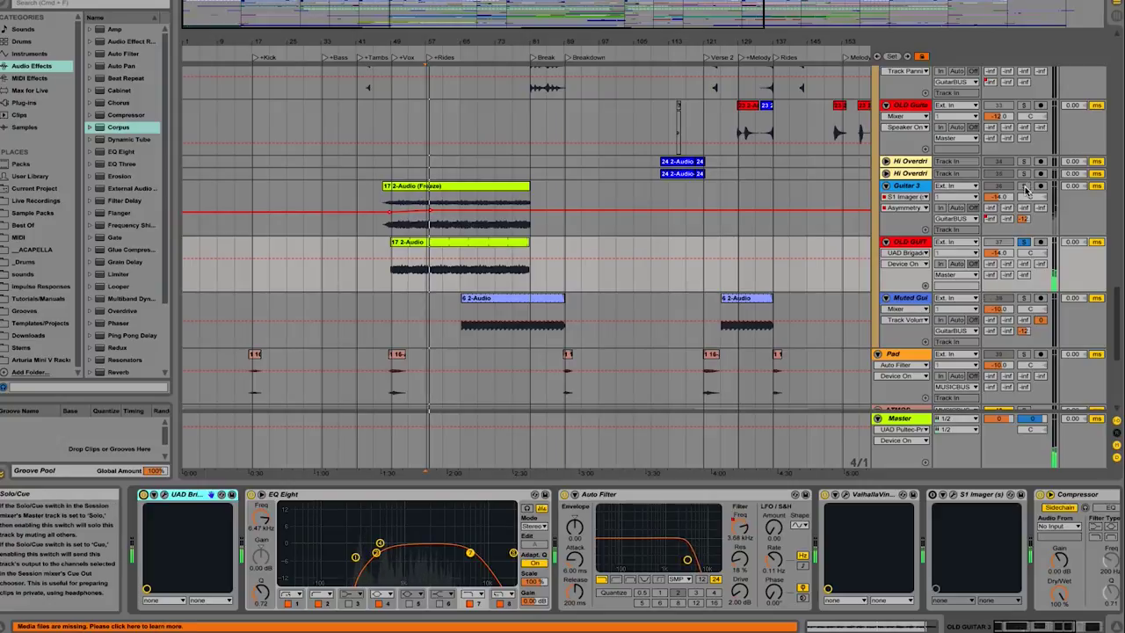
{"action": "left_click", "coordinate": [1025, 187]}
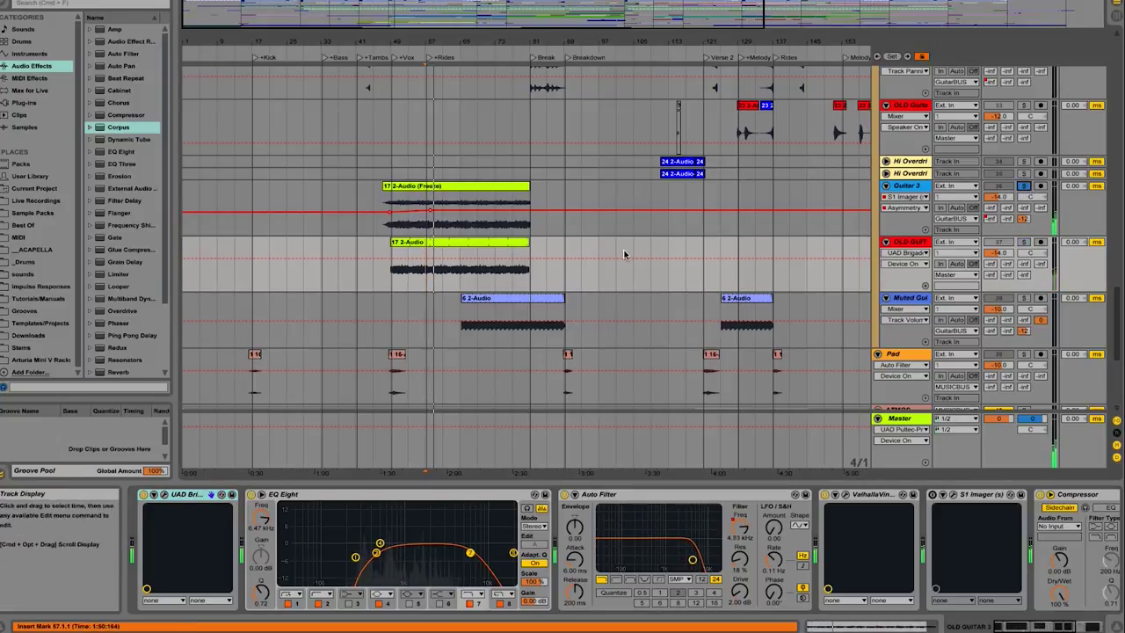
{"action": "left_click", "coordinate": [914, 185]}
{"action": "scroll", "coordinate": [711, 548], "scroll_direction": "down", "scroll_amount": 5}
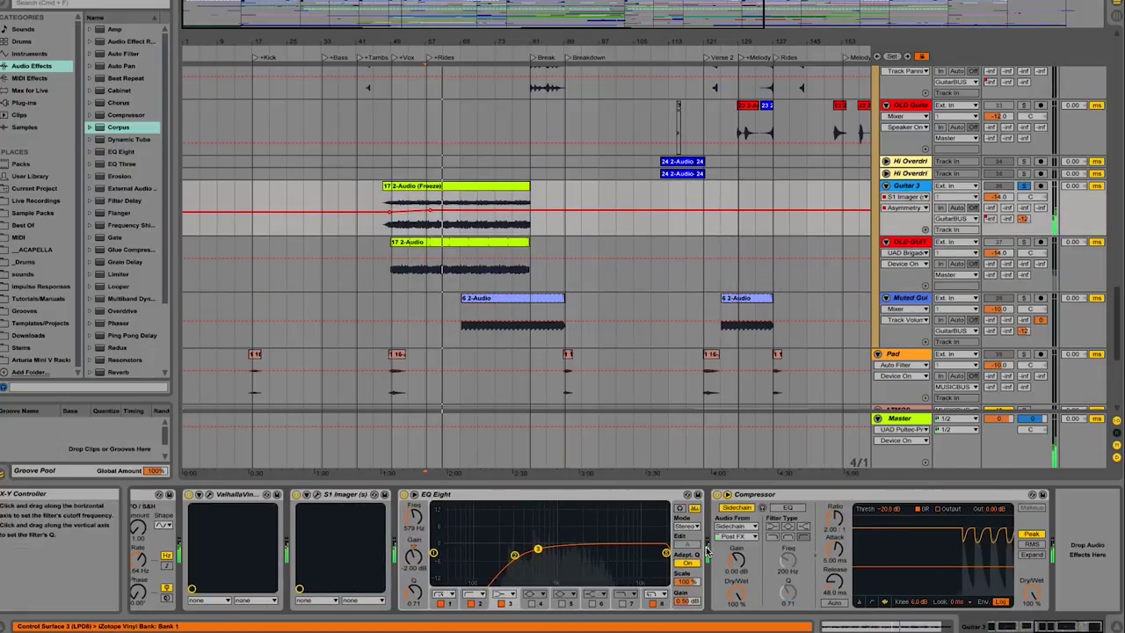
{"action": "scroll", "coordinate": [393, 252], "scroll_direction": "up", "scroll_amount": 8}
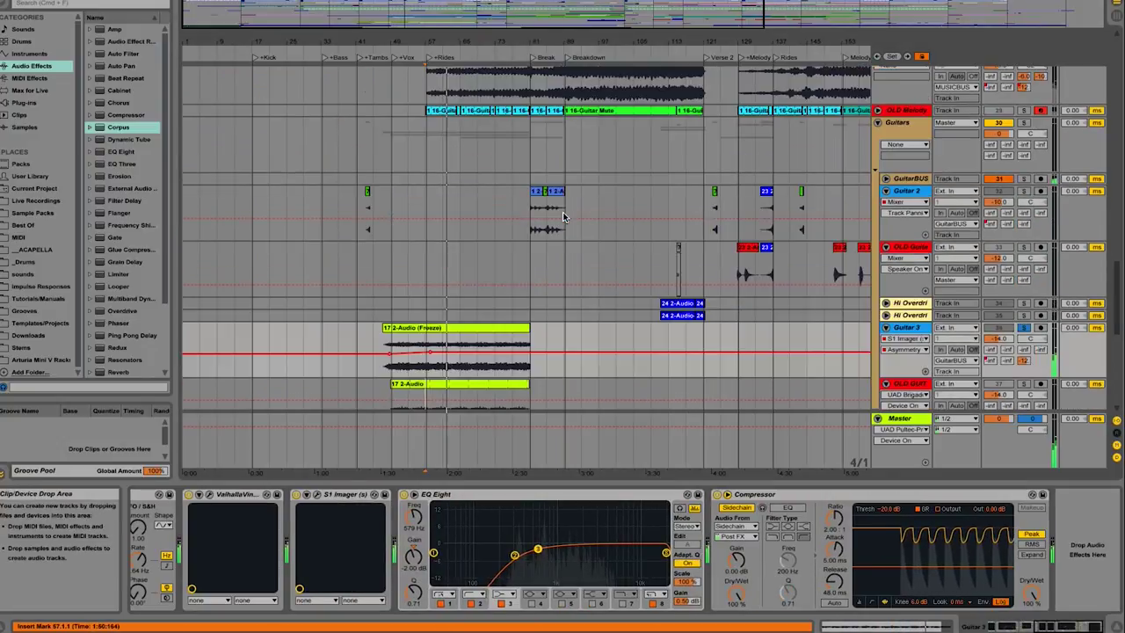
Step: Select Guitar 2 at its Break clip, solo it, and play from a one-bar selection at bar 123
{"action": "scroll", "coordinate": [567, 303], "scroll_direction": "down", "scroll_amount": 4}
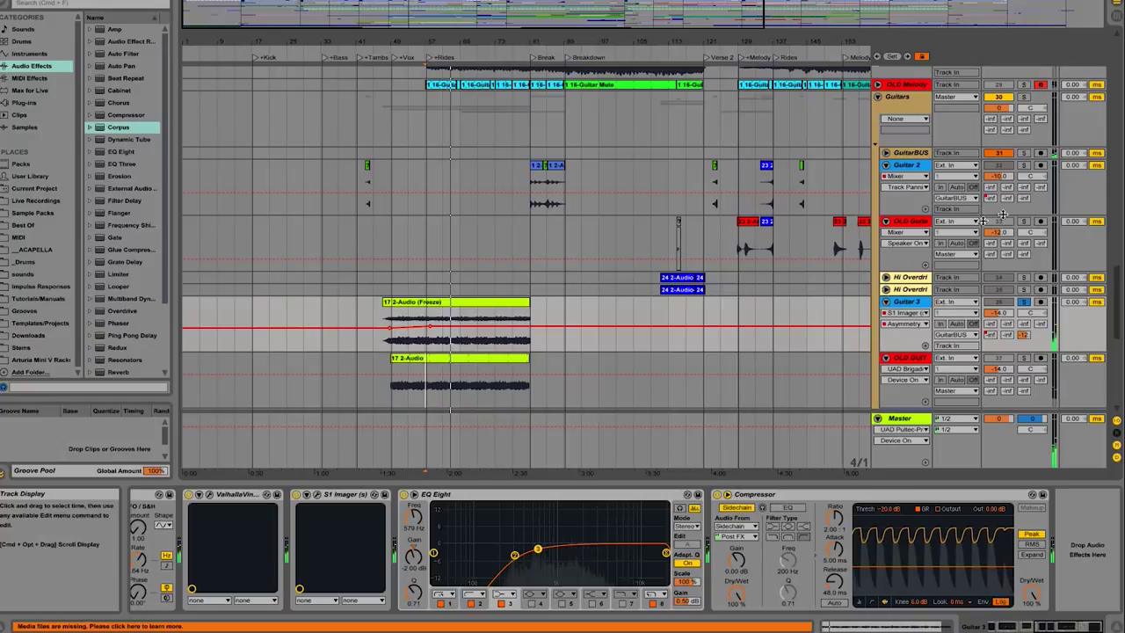
{"action": "left_click", "coordinate": [534, 171]}
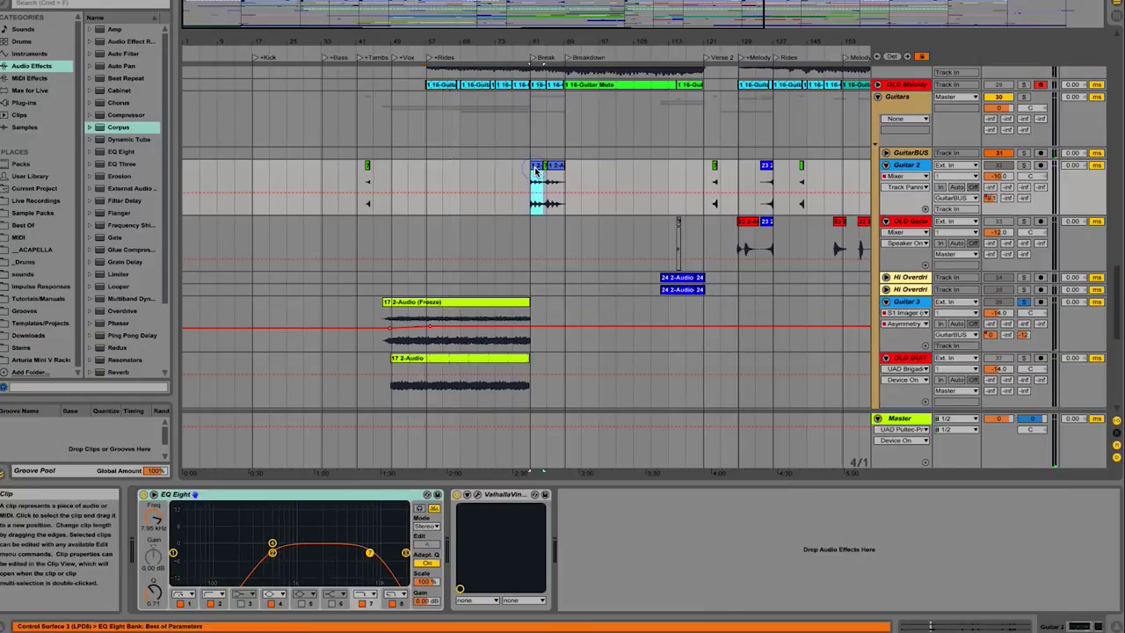
{"action": "left_click", "coordinate": [1024, 165]}
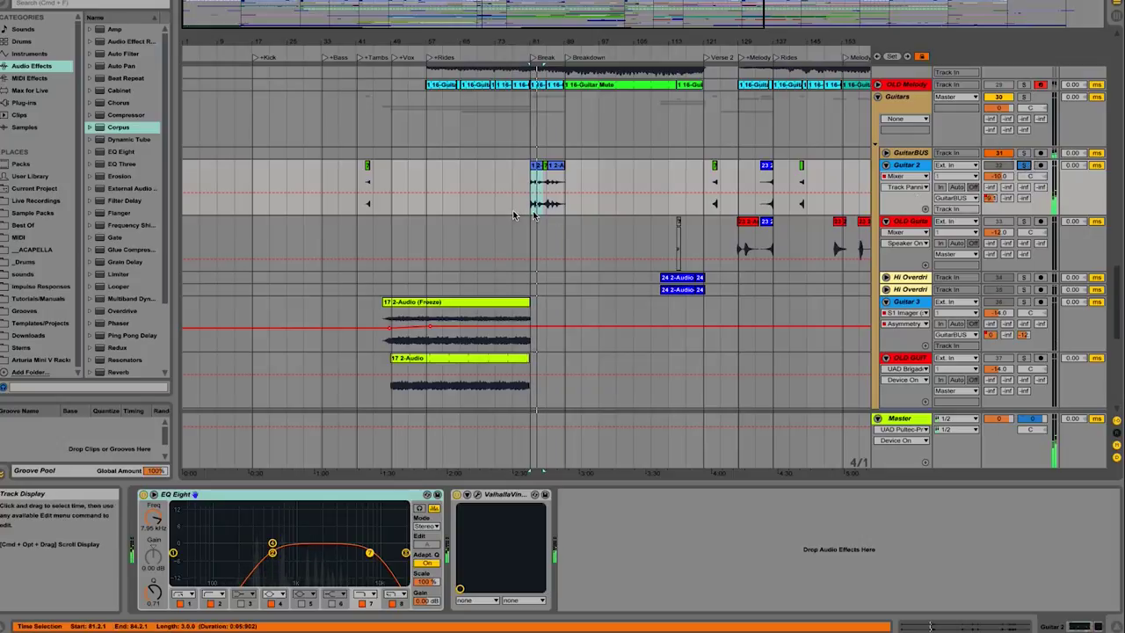
{"action": "scroll", "coordinate": [608, 221], "scroll_direction": "right", "scroll_amount": 5}
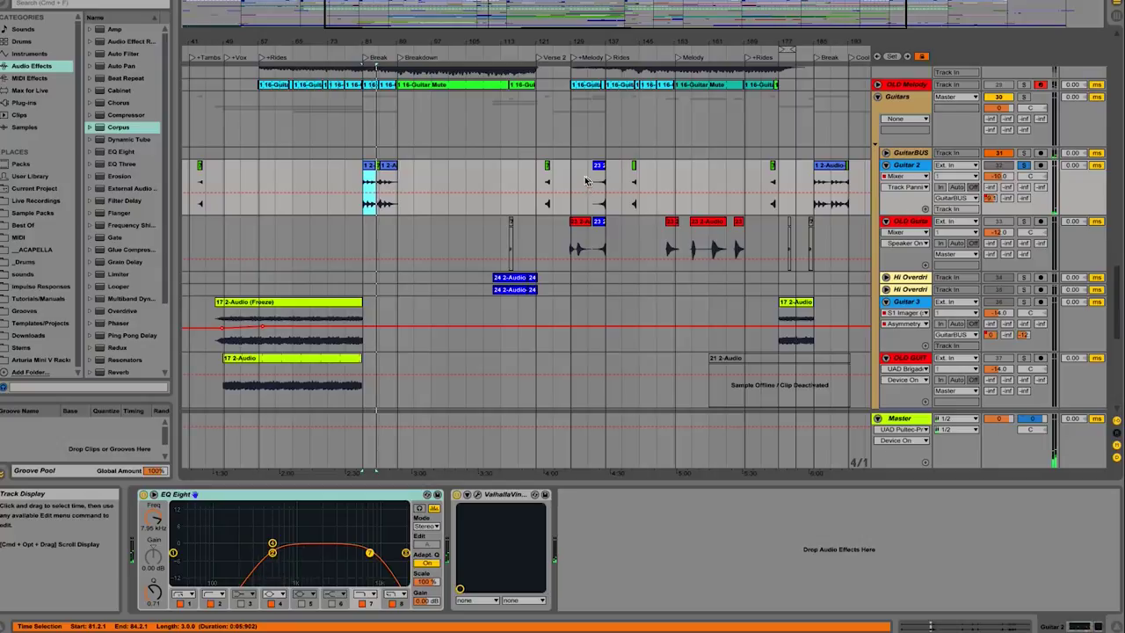
{"action": "left_click", "coordinate": [545, 165]}
{"action": "scroll", "coordinate": [545, 167], "scroll_direction": "up", "scroll_amount": 5}
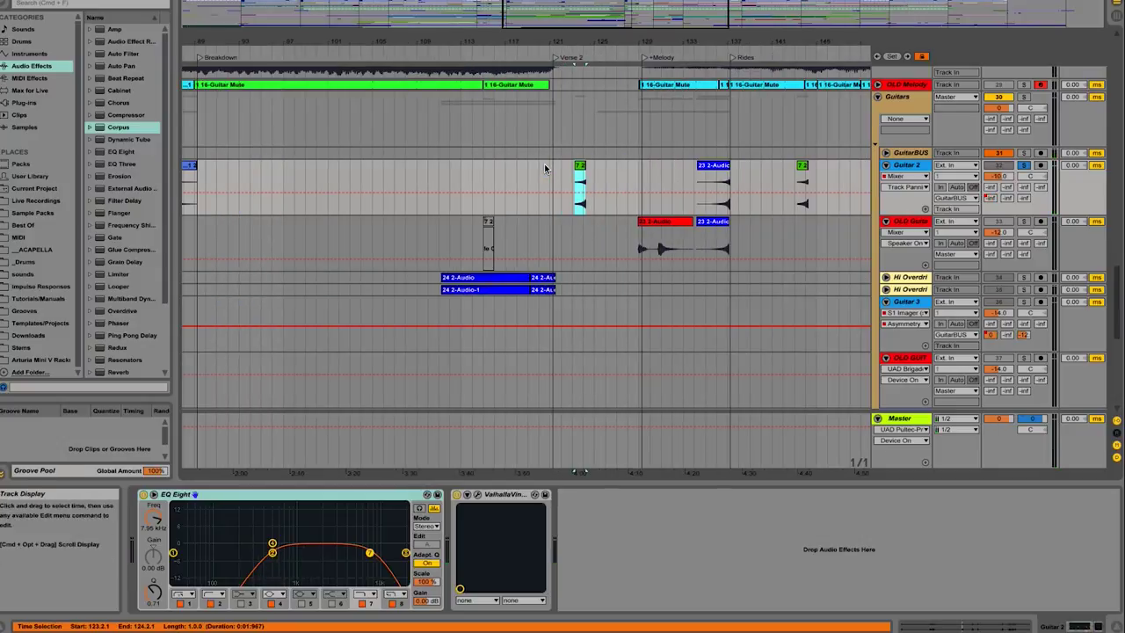
{"action": "key", "text": "space"}
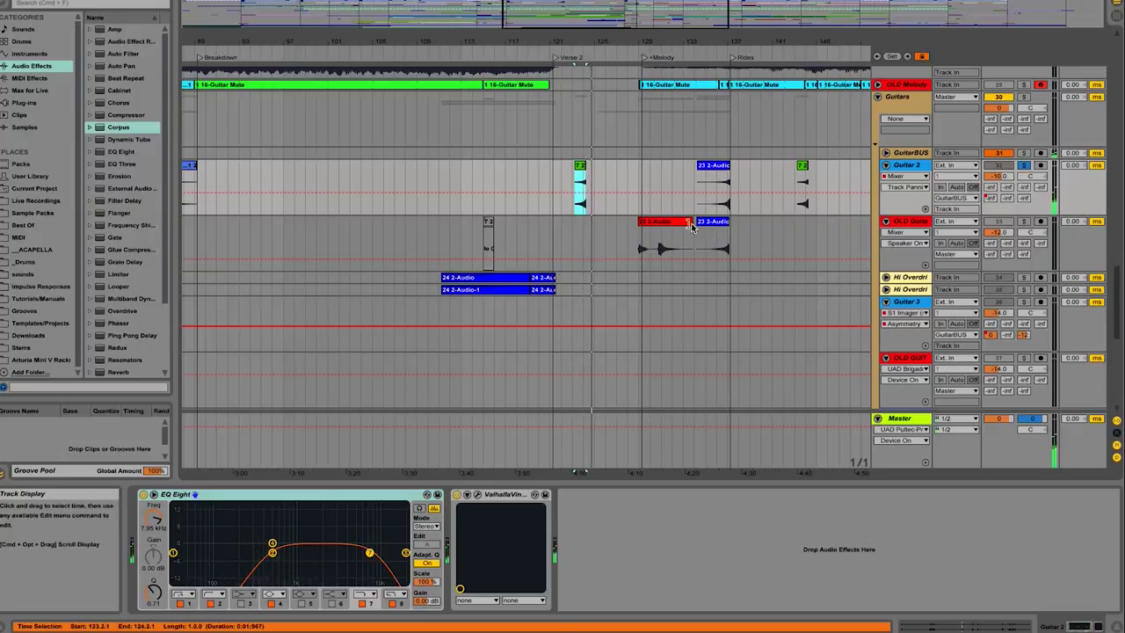
Step: Select the red 23 2-Audio clip and solo OLD Guitar 2 instead of Guitar 2
{"action": "left_click", "coordinate": [681, 223]}
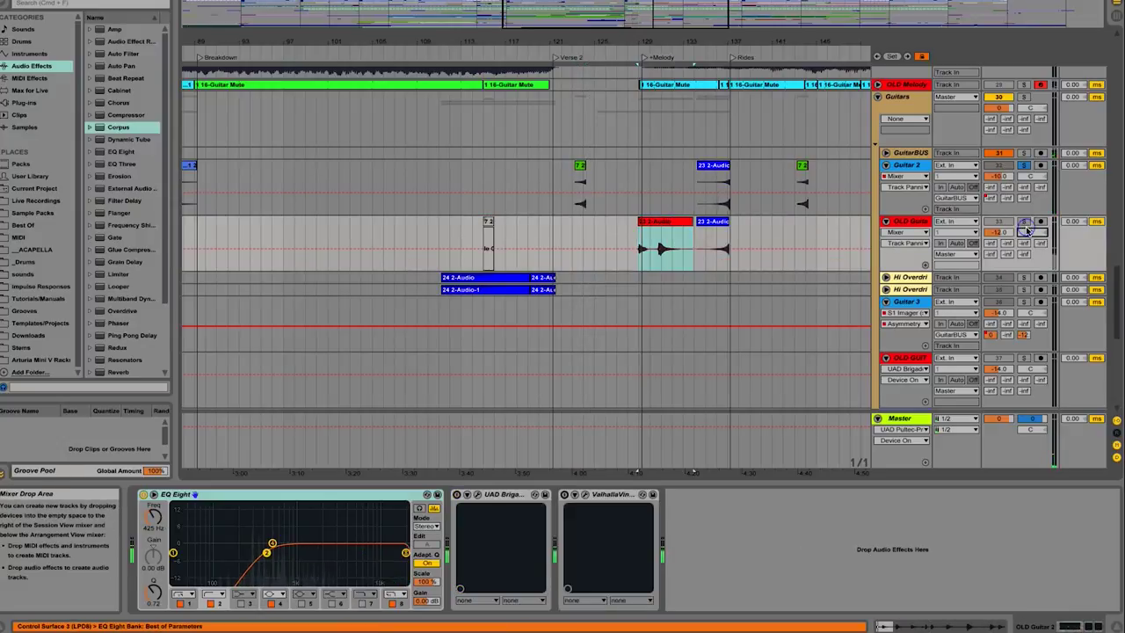
{"action": "left_click", "coordinate": [1025, 222]}
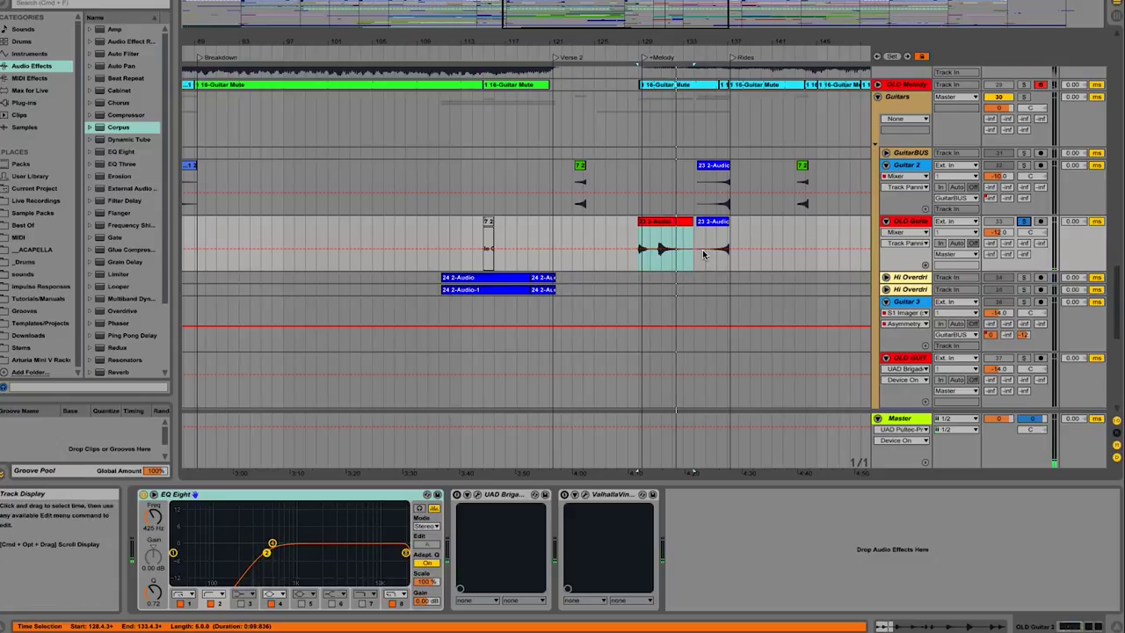
{"action": "scroll", "coordinate": [701, 258], "scroll_direction": "up", "scroll_amount": 1}
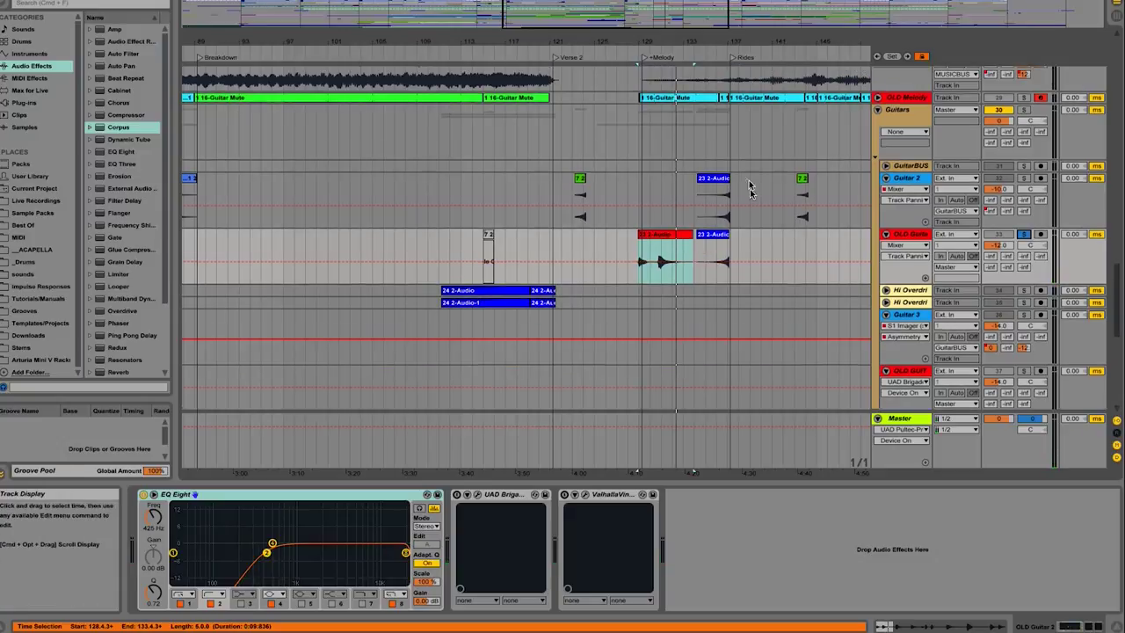
Step: Select the Guitar 2 track and scroll down to the Muted Guitar track around bar 77
{"action": "left_click", "coordinate": [710, 216]}
{"action": "scroll", "coordinate": [710, 214], "scroll_direction": "up", "scroll_amount": 5}
{"action": "scroll", "coordinate": [711, 214], "scroll_direction": "down", "scroll_amount": 8}
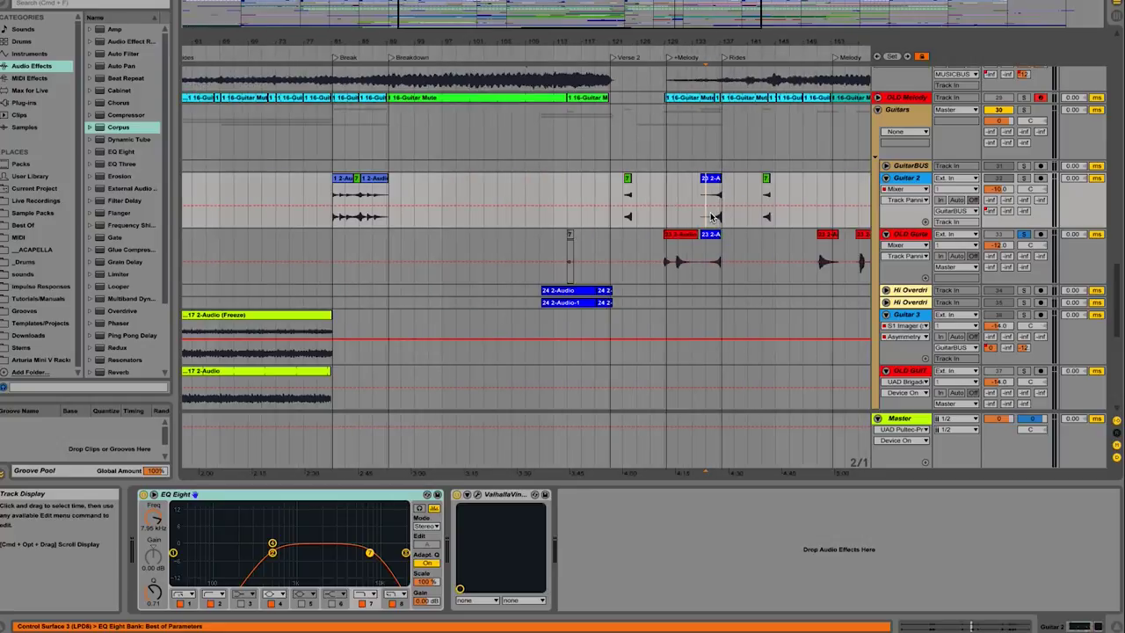
{"action": "scroll", "coordinate": [710, 213], "scroll_direction": "down", "scroll_amount": 4}
{"action": "scroll", "coordinate": [710, 212], "scroll_direction": "up", "scroll_amount": 7}
{"action": "scroll", "coordinate": [966, 251], "scroll_direction": "down", "scroll_amount": 8}
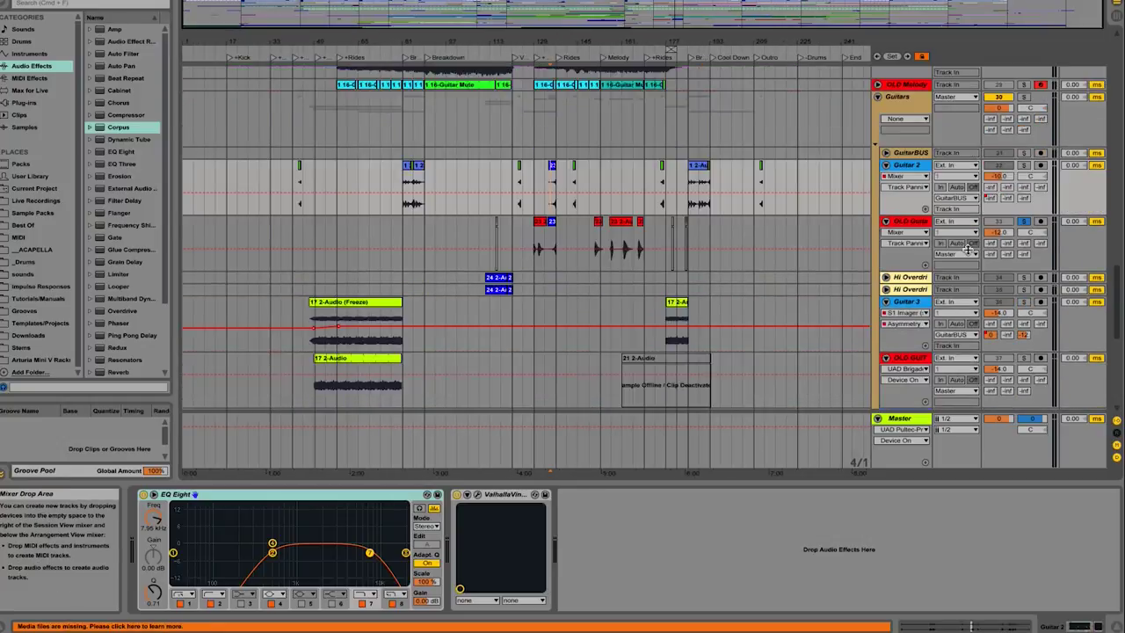
{"action": "scroll", "coordinate": [967, 250], "scroll_direction": "down", "scroll_amount": 8}
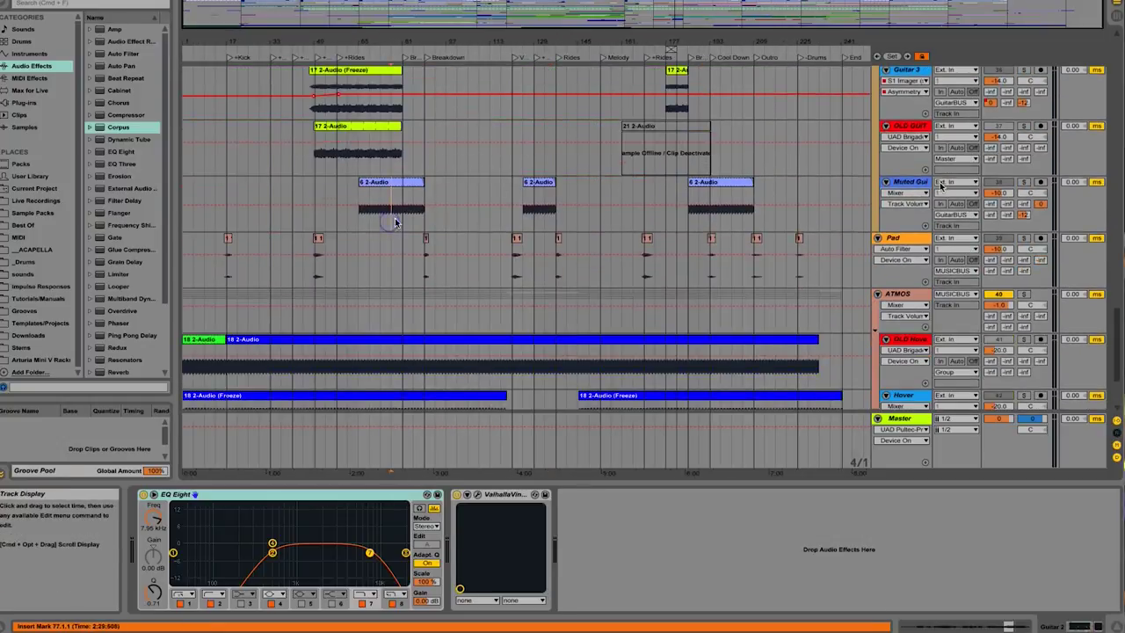
Step: Solo the Muted Guitar track and open its PanMan plug-in window fully in view
{"action": "left_click", "coordinate": [395, 222]}
{"action": "left_click", "coordinate": [1022, 182]}
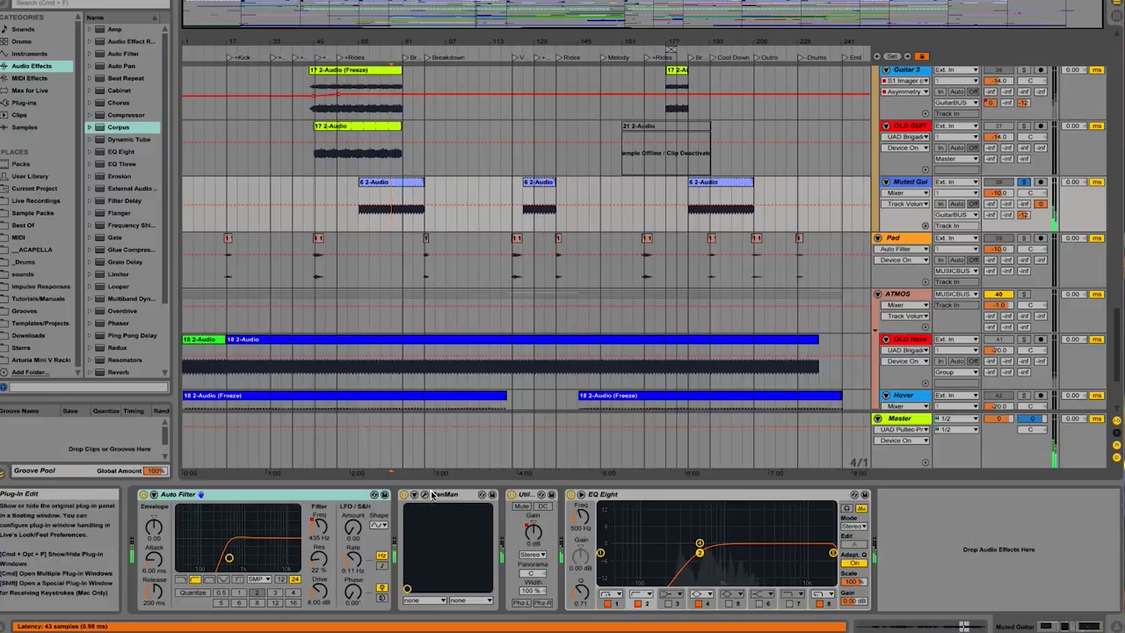
{"action": "left_click", "coordinate": [425, 495]}
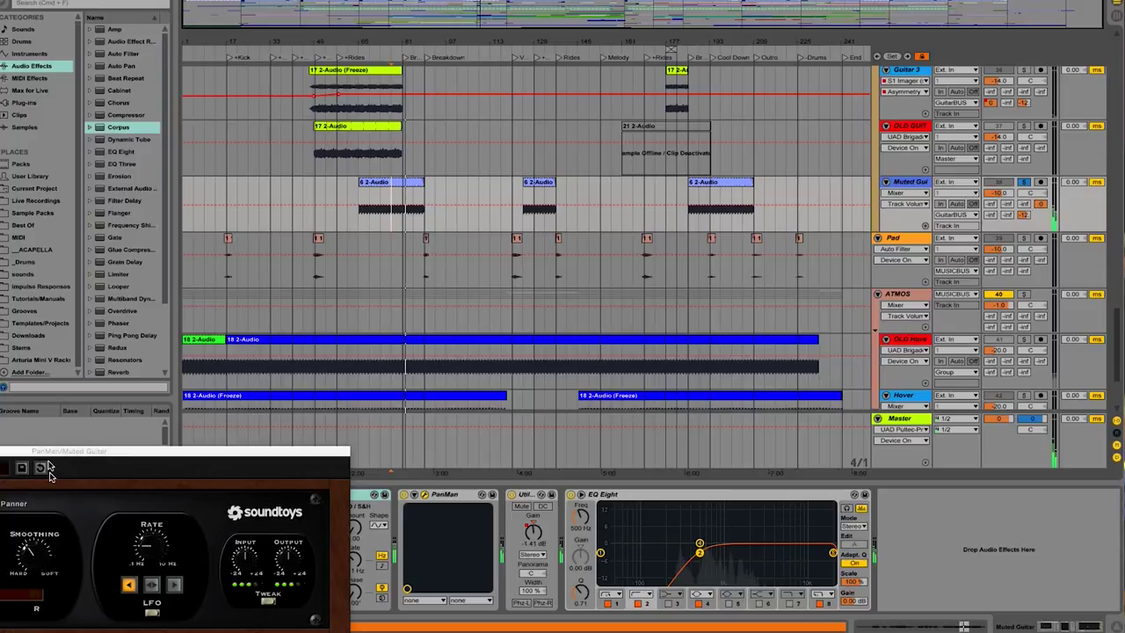
{"action": "left_click_drag", "start_coordinate": [49, 454], "coordinate": [353, 362]}
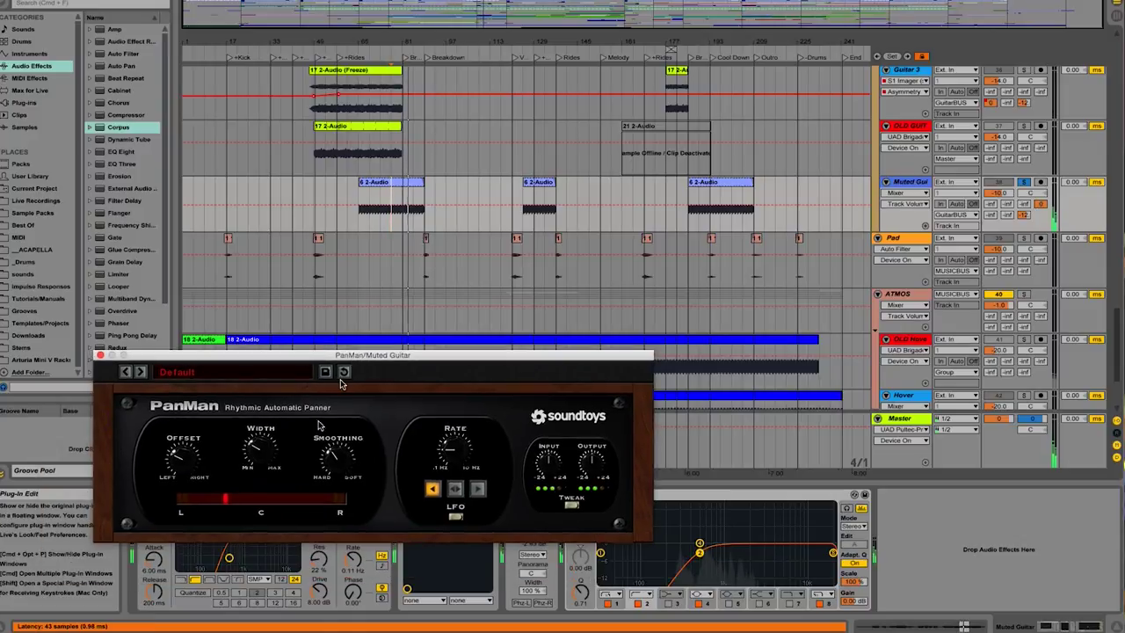
Step: Close the PanMan window and unsolo the Muted Guitar track
{"action": "left_click", "coordinate": [102, 359]}
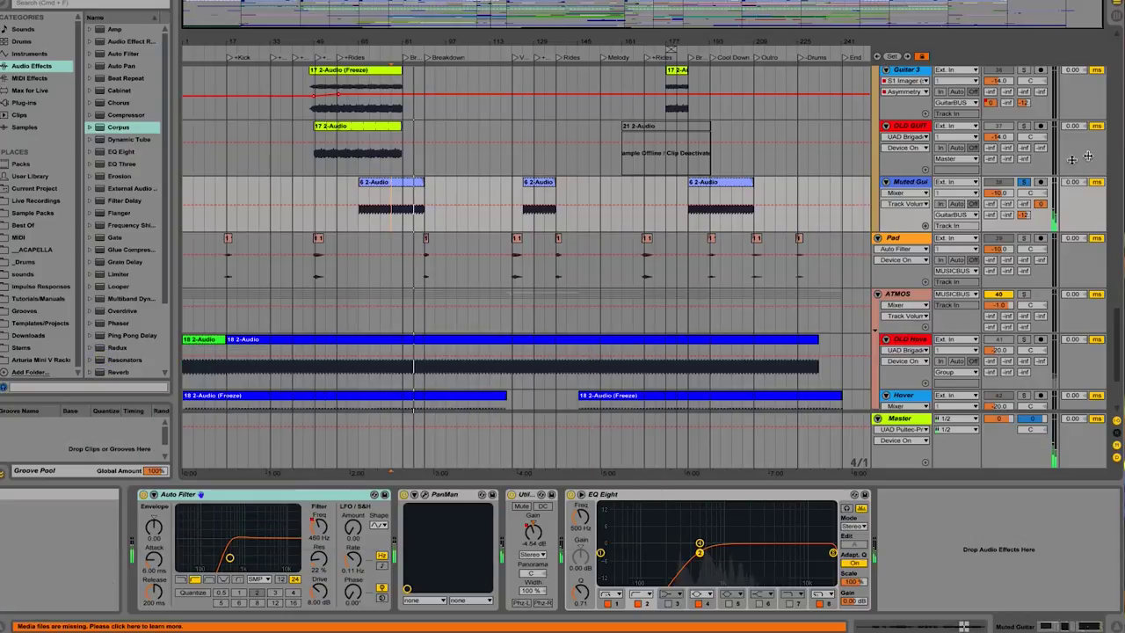
{"action": "left_click", "coordinate": [1023, 183]}
{"action": "scroll", "coordinate": [839, 227], "scroll_direction": "up", "scroll_amount": 10}
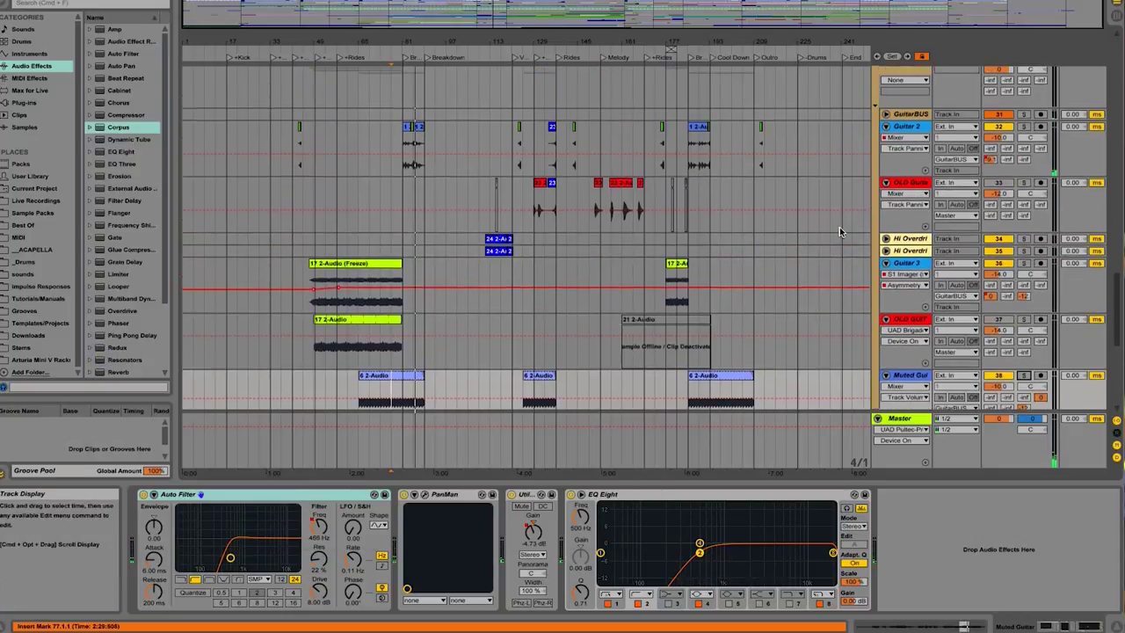
Step: Unfold both Hi Overdrive tracks to show their volume envelopes, then solo Hi Overdrive
{"action": "scroll", "coordinate": [868, 205], "scroll_direction": "down", "scroll_amount": 3}
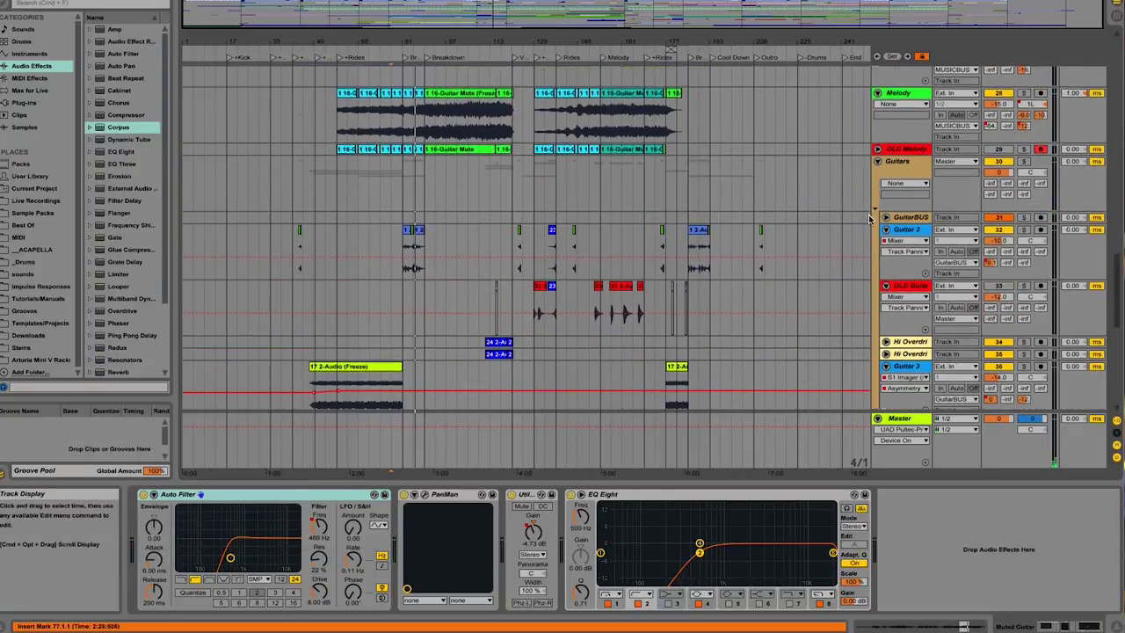
{"action": "left_click", "coordinate": [887, 277]}
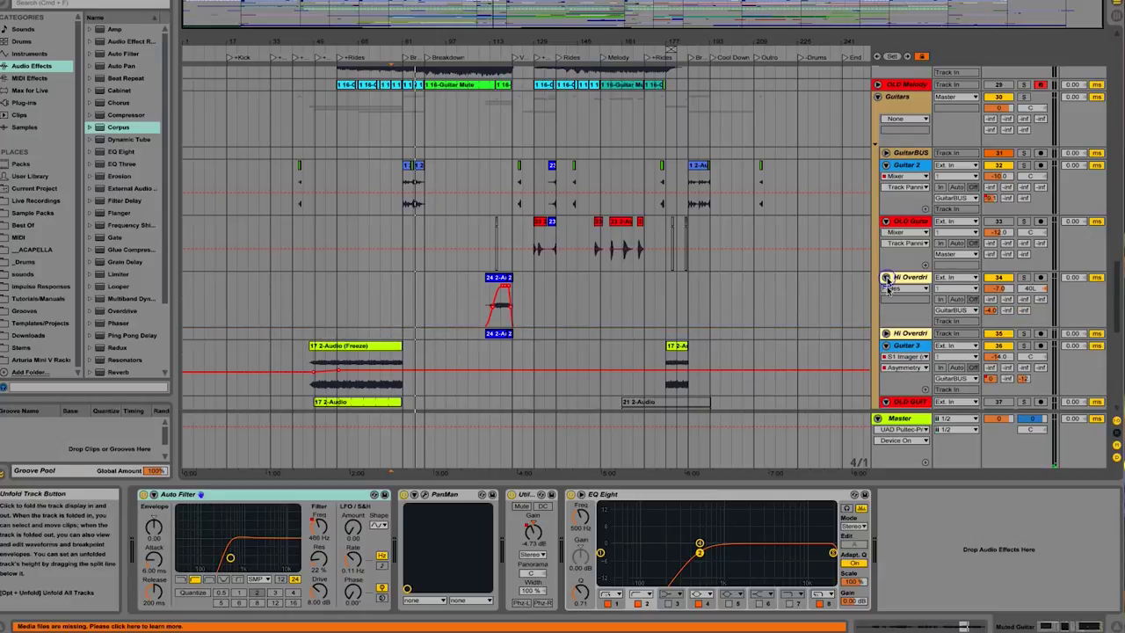
{"action": "left_click", "coordinate": [886, 333]}
{"action": "left_click", "coordinate": [499, 329]}
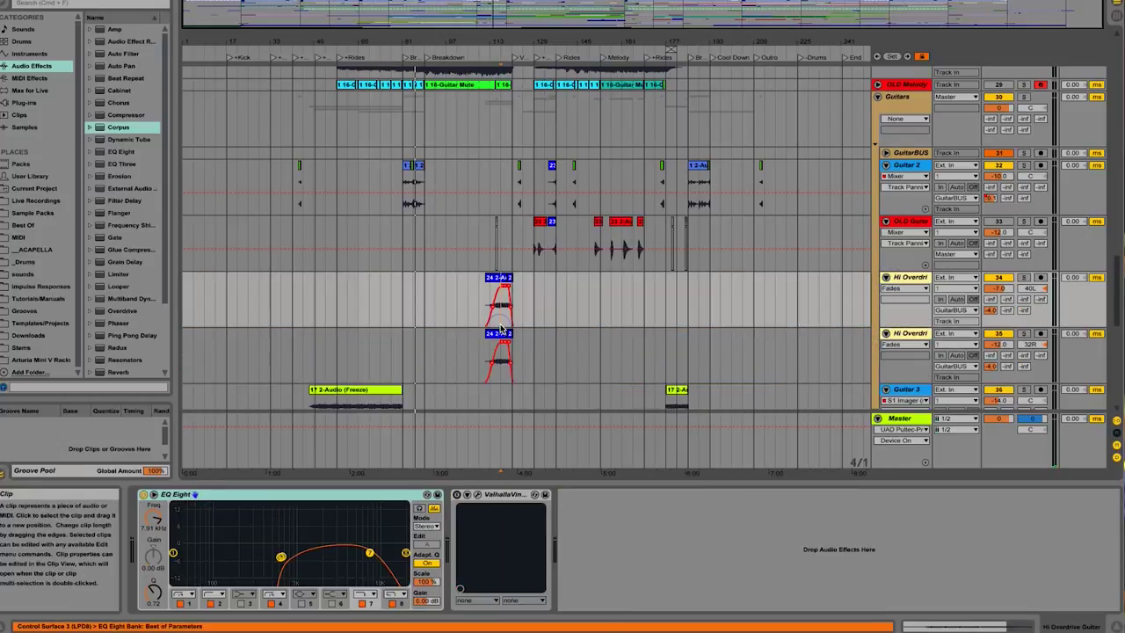
{"action": "scroll", "coordinate": [501, 332], "scroll_direction": "up", "scroll_amount": 10}
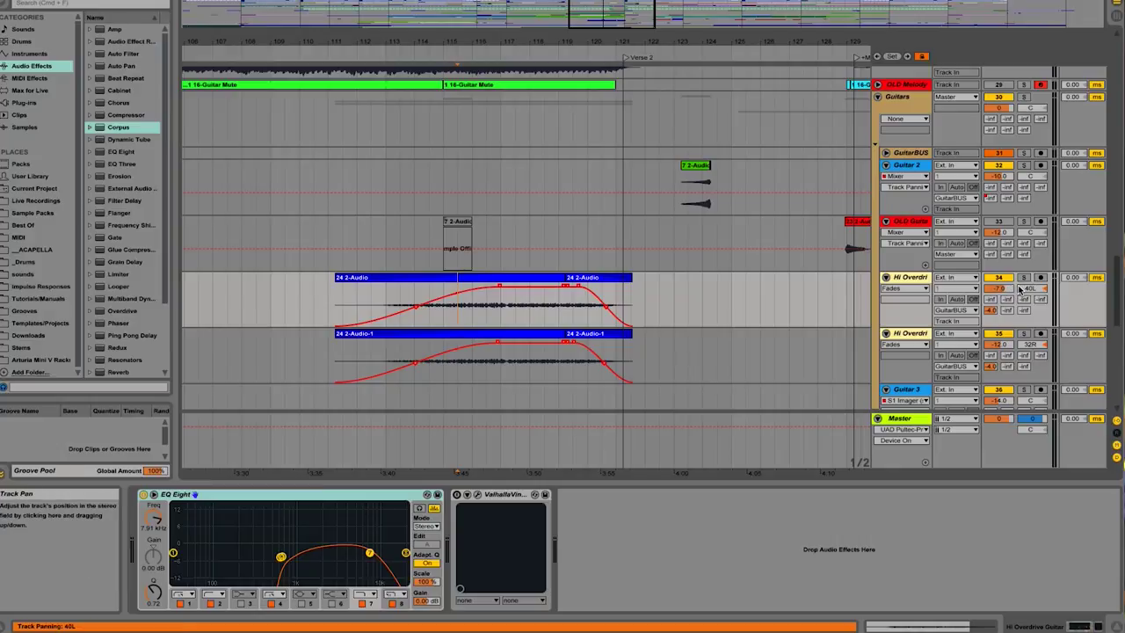
{"action": "left_click", "coordinate": [1023, 278]}
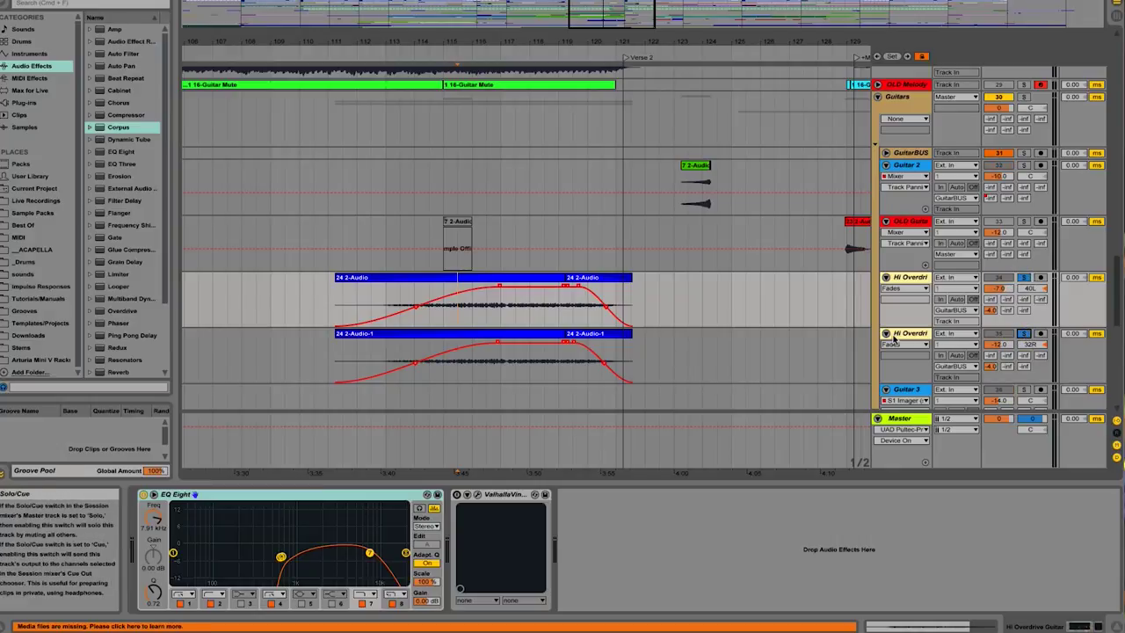
Step: Play the Hi Overdrive clips from bar 115.3, then zoom out to the whole arrangement
{"action": "left_click", "coordinate": [464, 307]}
{"action": "key", "text": "plus"}
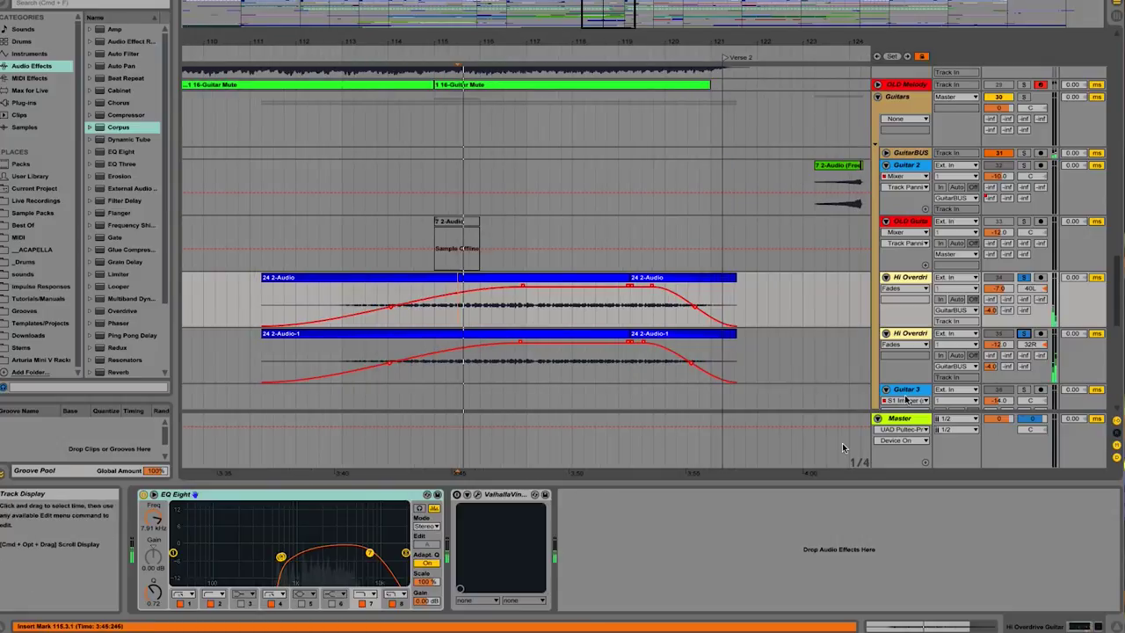
{"action": "key", "text": "space"}
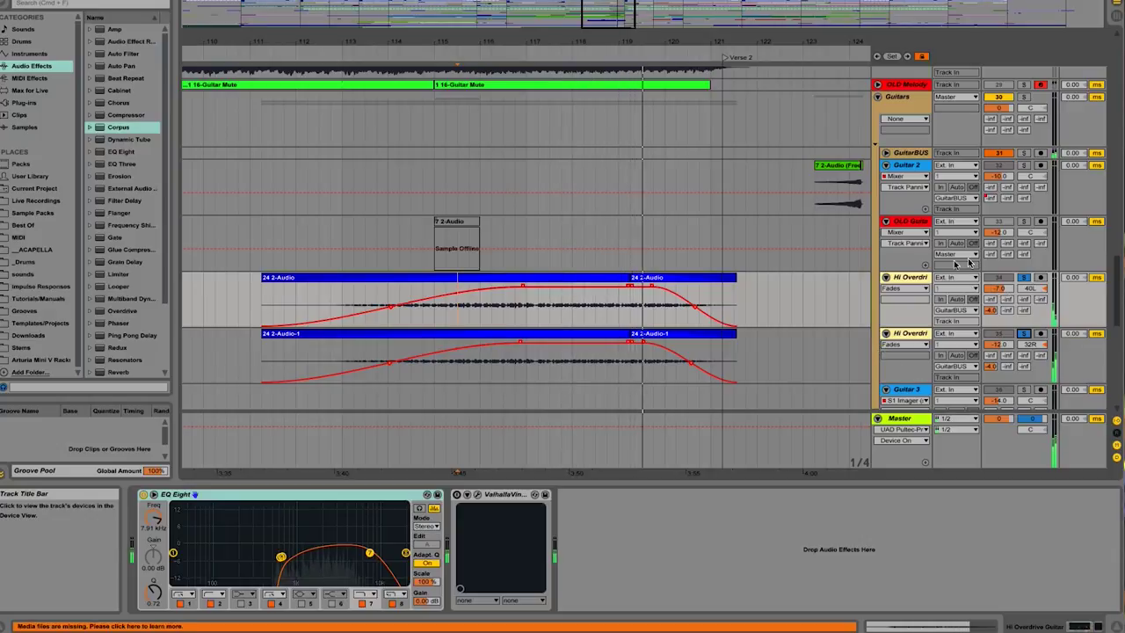
{"action": "left_click", "coordinate": [1024, 277]}
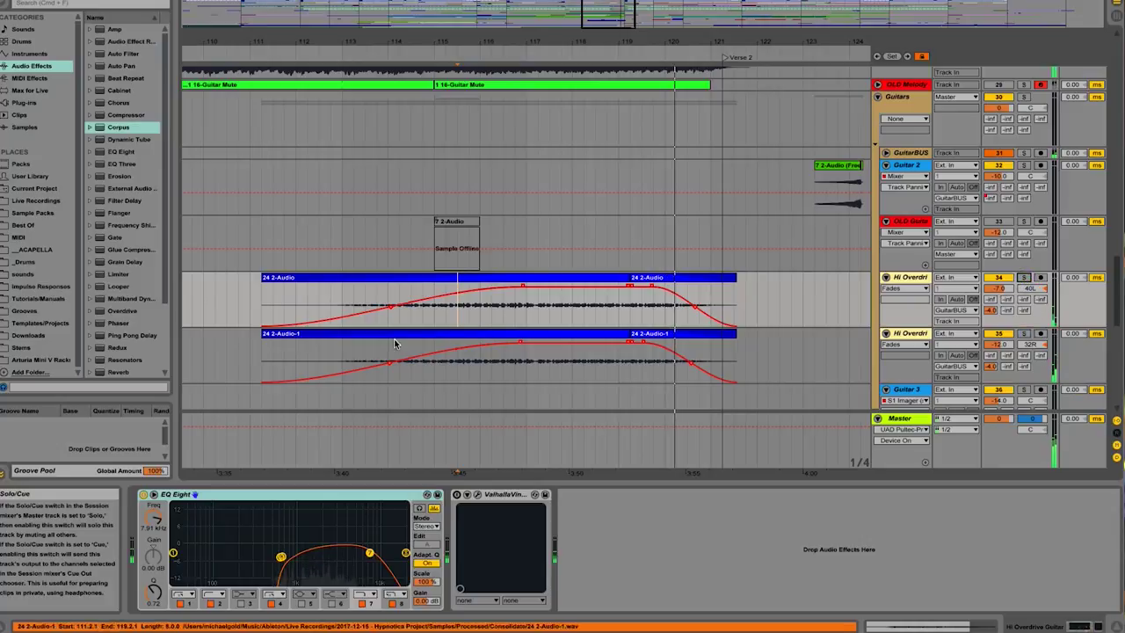
{"action": "left_click", "coordinate": [464, 330]}
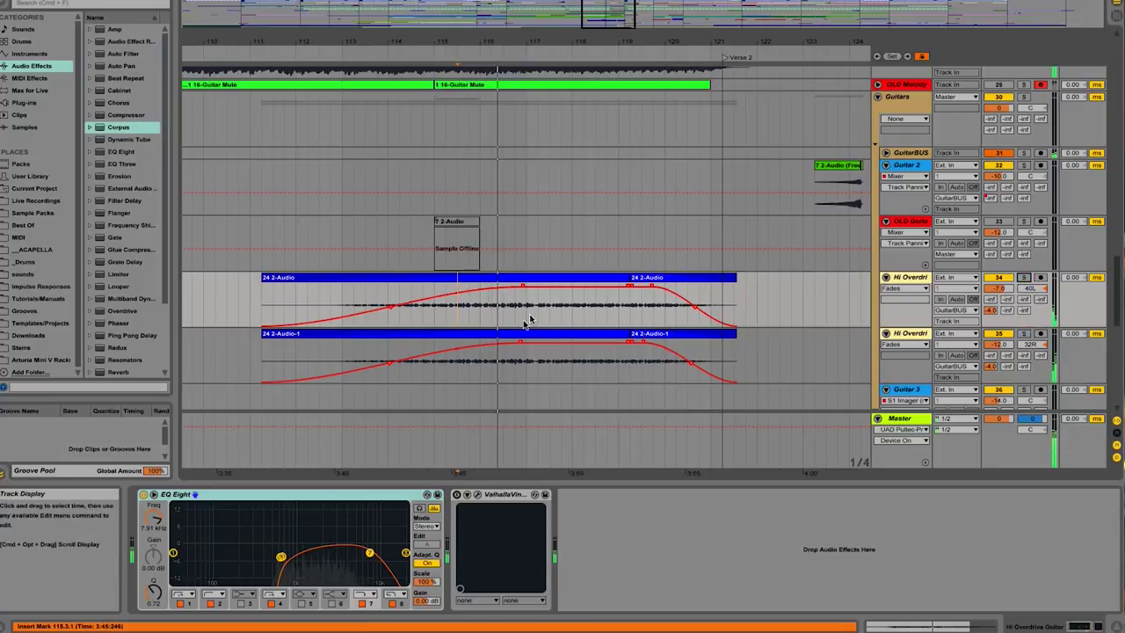
{"action": "left_click", "coordinate": [548, 280]}
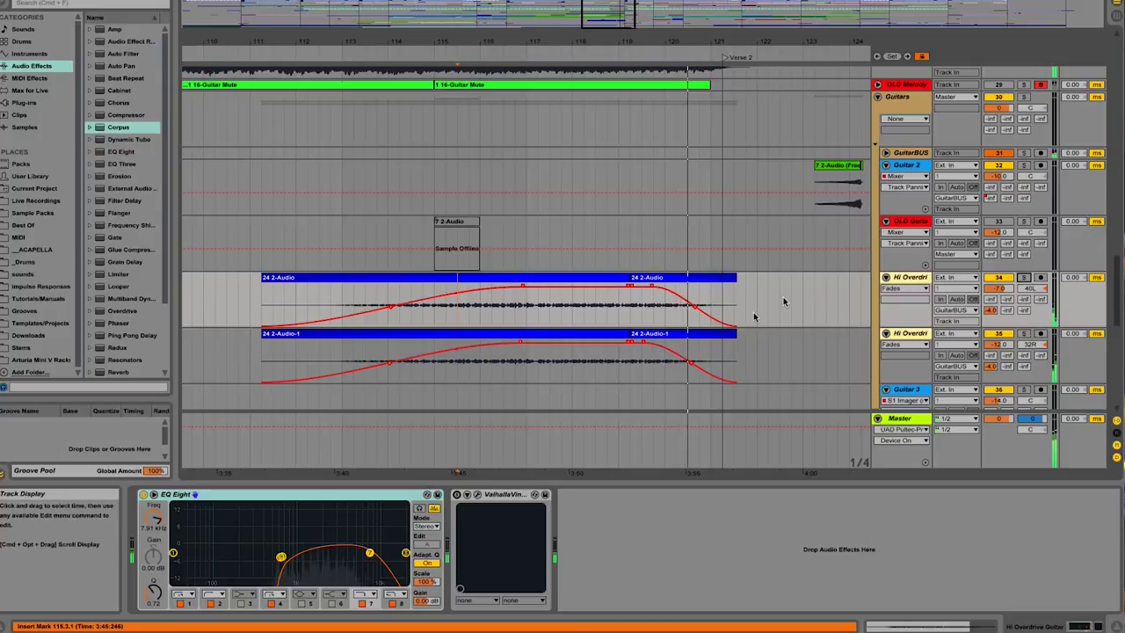
{"action": "scroll", "coordinate": [753, 315], "scroll_direction": "up", "scroll_amount": 3}
{"action": "key", "text": "minus"}
{"action": "key", "text": "minus"}
{"action": "key", "text": "minus"}
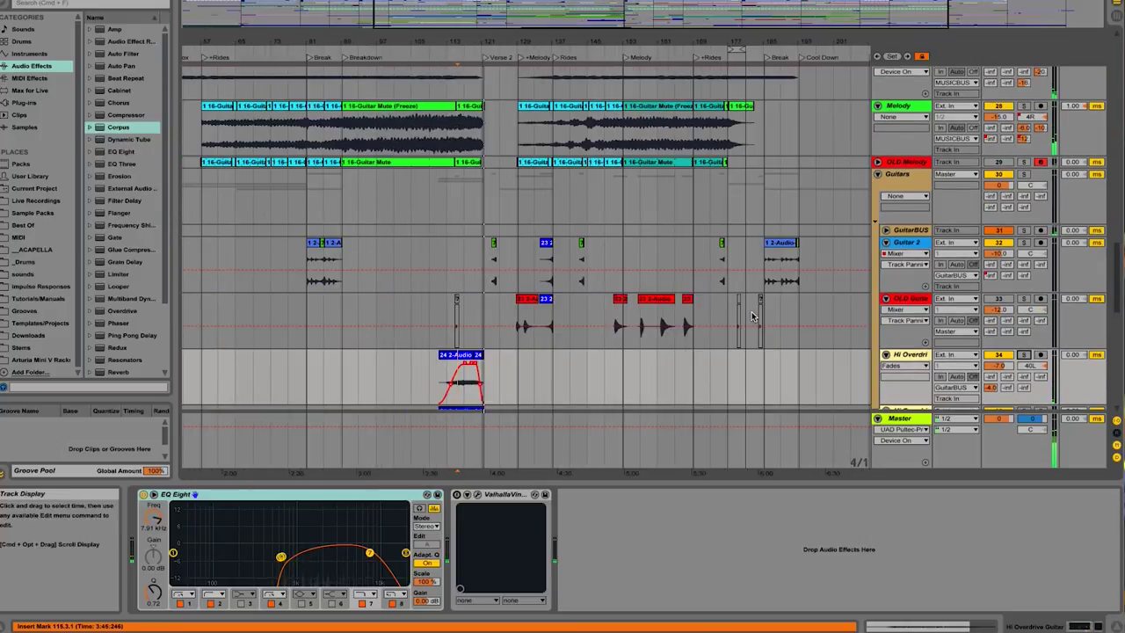
Step: Scroll up to the FX group tracks: Swoosh, Crash, Drum Roll, Impact and Riser
{"action": "scroll", "coordinate": [554, 279], "scroll_direction": "up", "scroll_amount": 3}
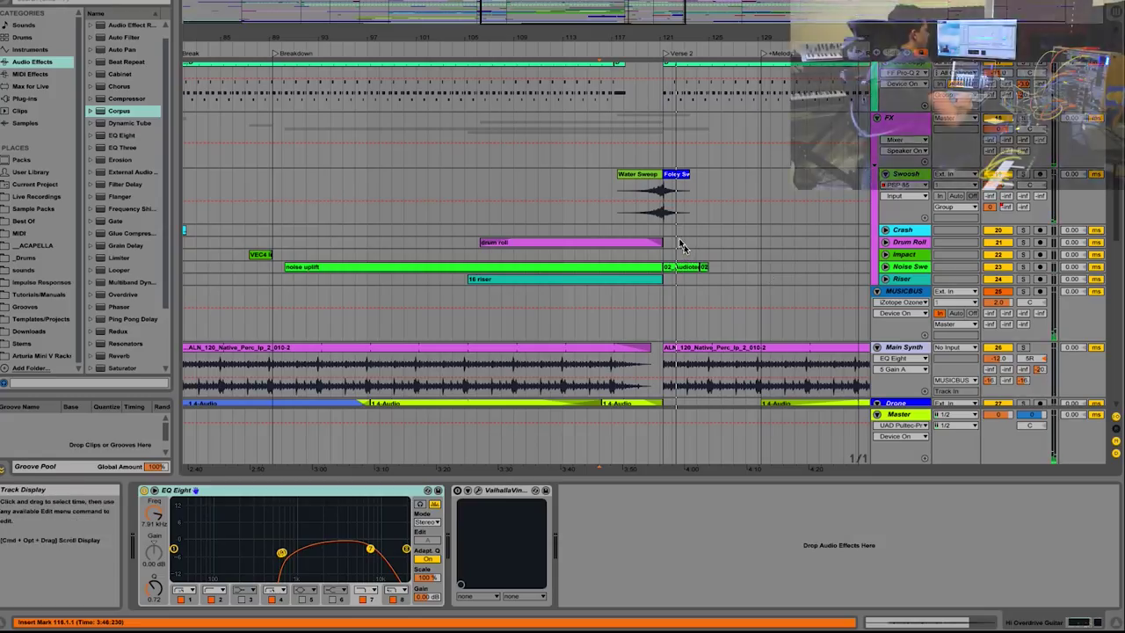
Step: Select the Swoosh track to display Utility, PSP 85, Main Hall, EQ Eight and LFOTool
{"action": "left_click", "coordinate": [653, 211]}
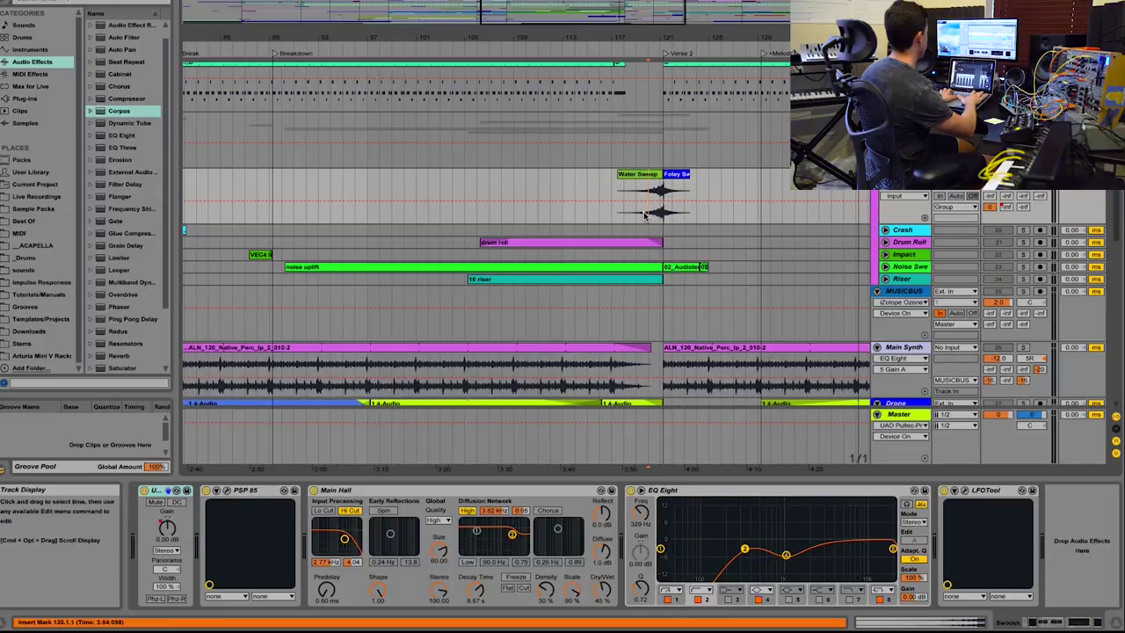
Step: Play the Water Sweep into Foley Sweep transition from bar 119.2, ending at bar 121
{"action": "scroll", "coordinate": [649, 207], "scroll_direction": "up", "scroll_amount": 3}
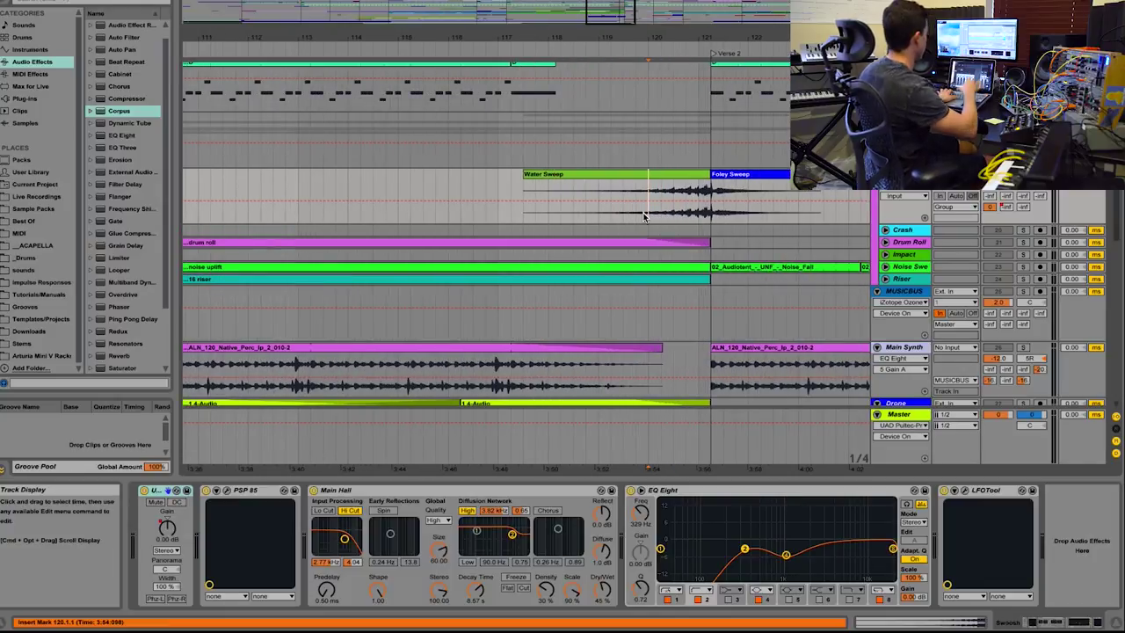
{"action": "left_click", "coordinate": [522, 242]}
{"action": "left_click", "coordinate": [655, 214]}
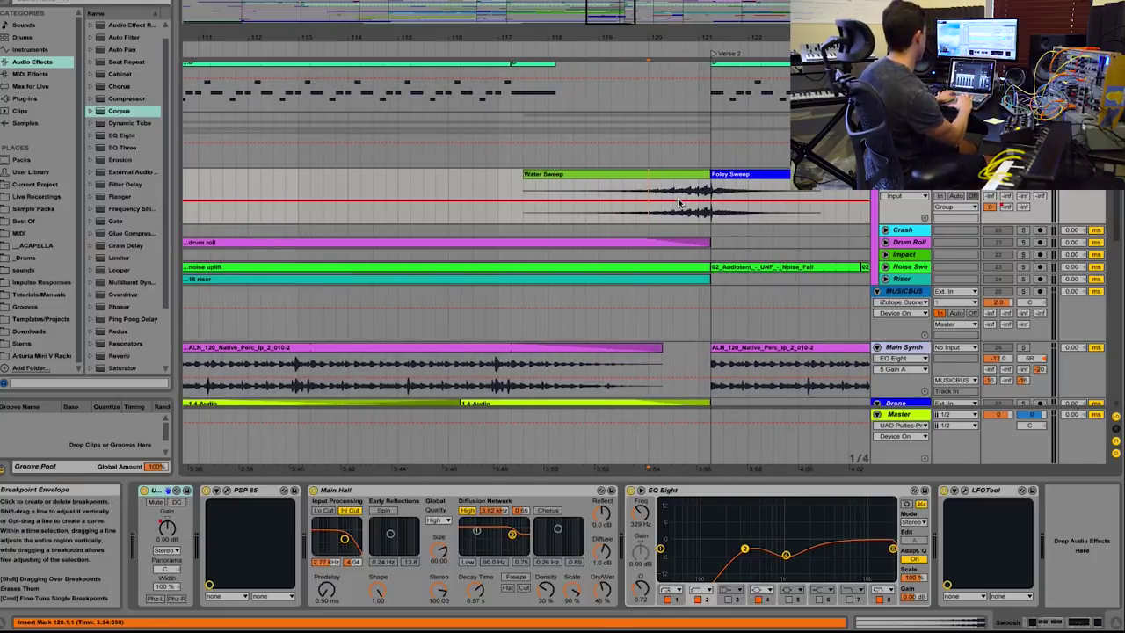
{"action": "left_click", "coordinate": [616, 216]}
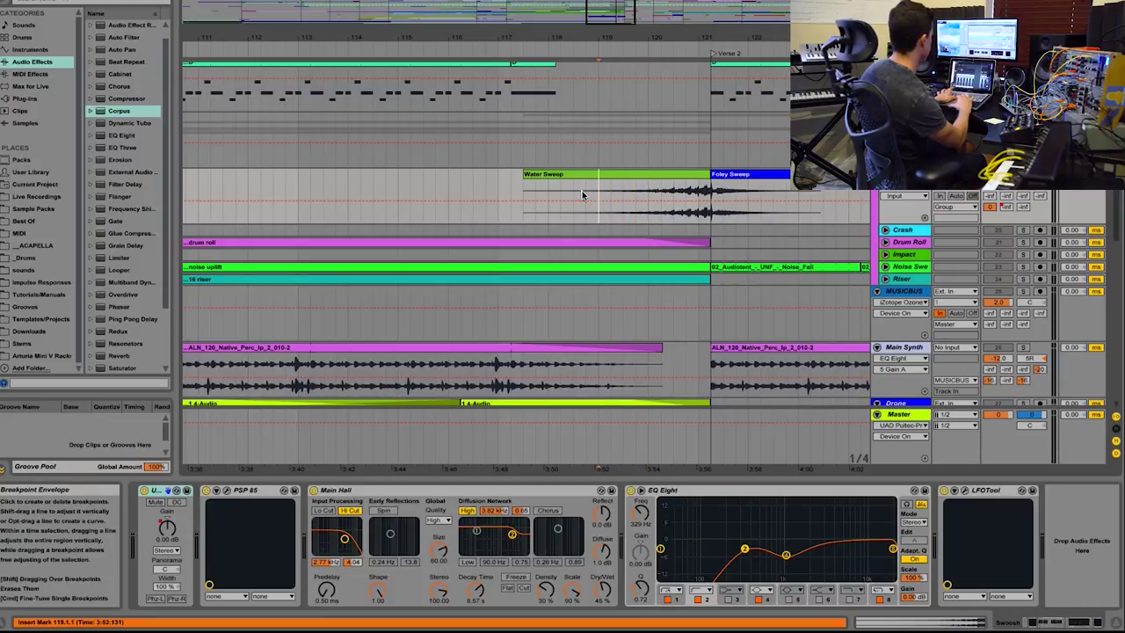
{"action": "key", "text": "space"}
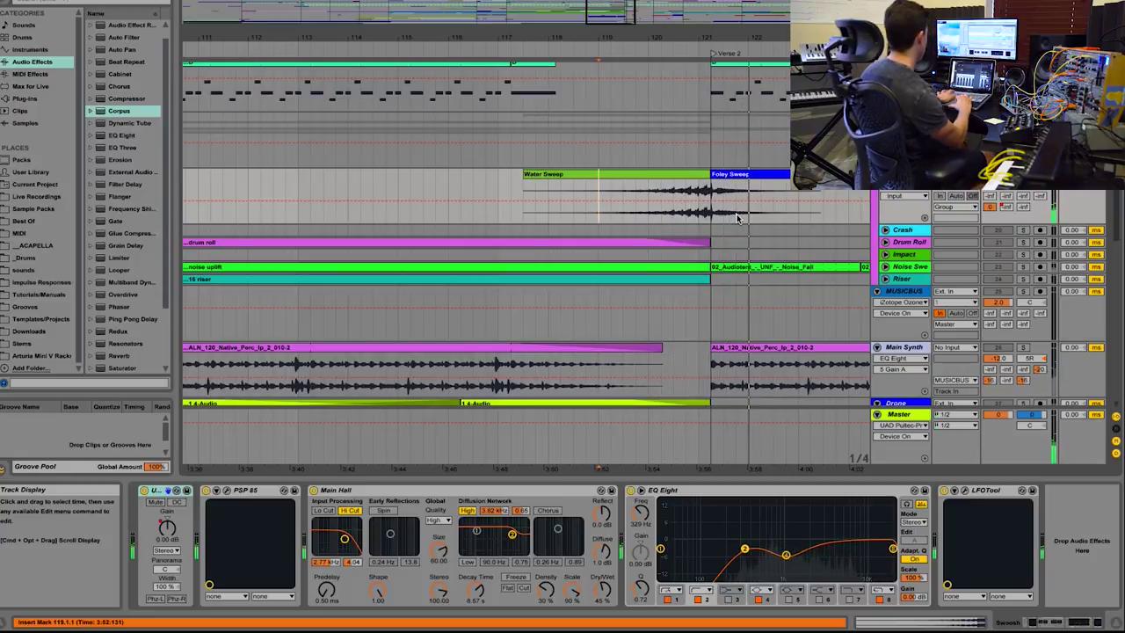
{"action": "left_click", "coordinate": [716, 174]}
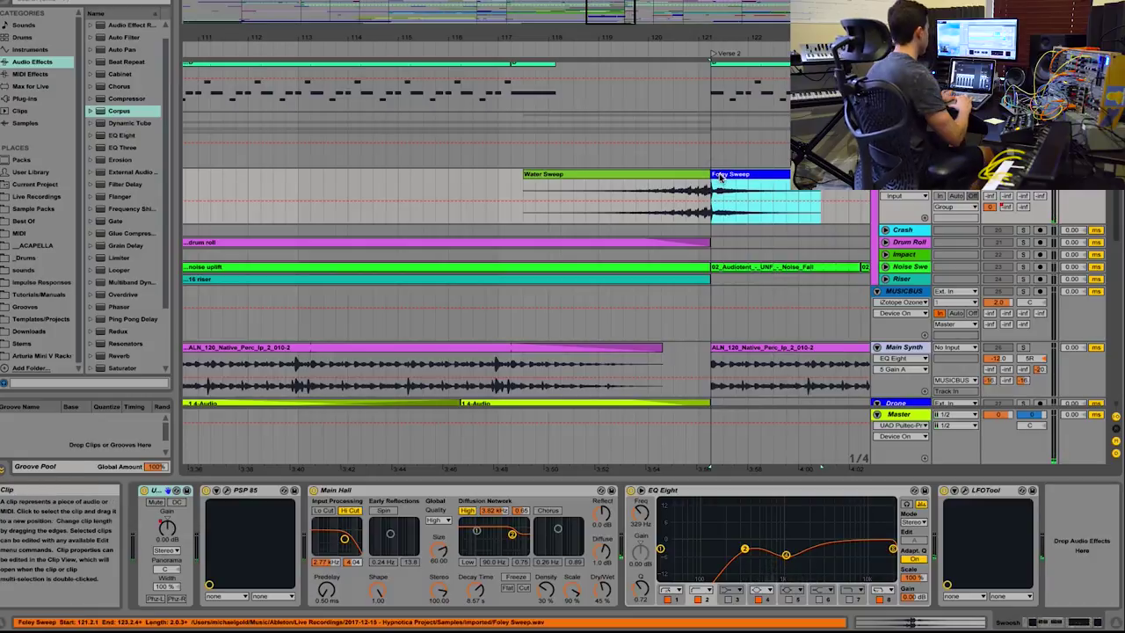
{"action": "left_click", "coordinate": [702, 218]}
Step: Scroll the arrangement down to the Drone and Melody tracks
{"action": "scroll", "coordinate": [702, 218], "scroll_direction": "down", "scroll_amount": 5}
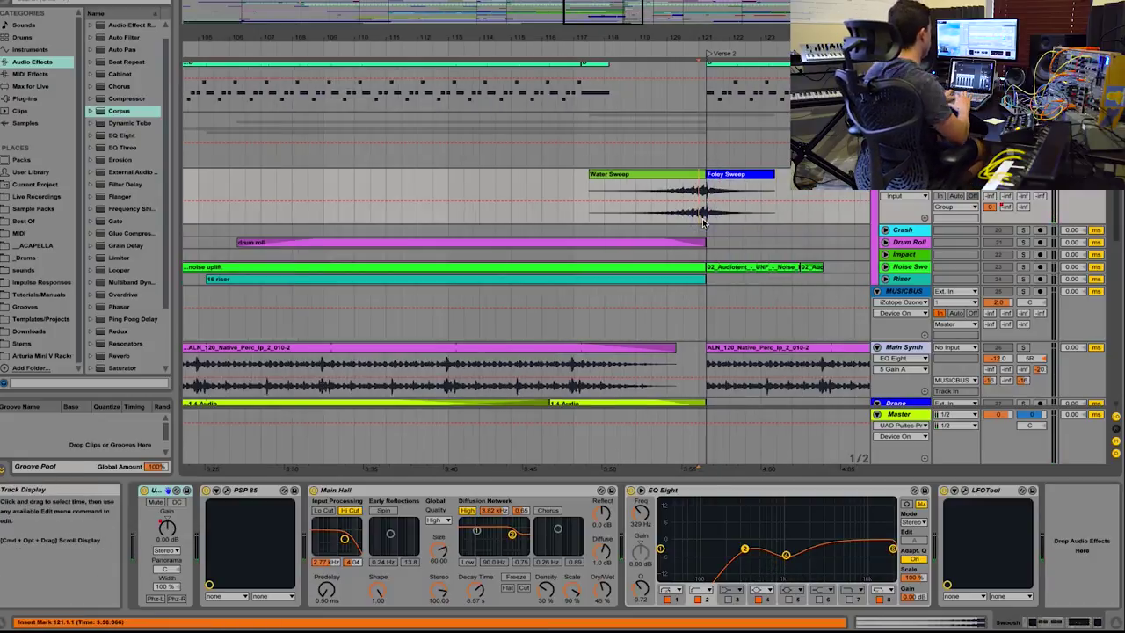
{"action": "scroll", "coordinate": [657, 222], "scroll_direction": "left", "scroll_amount": 3}
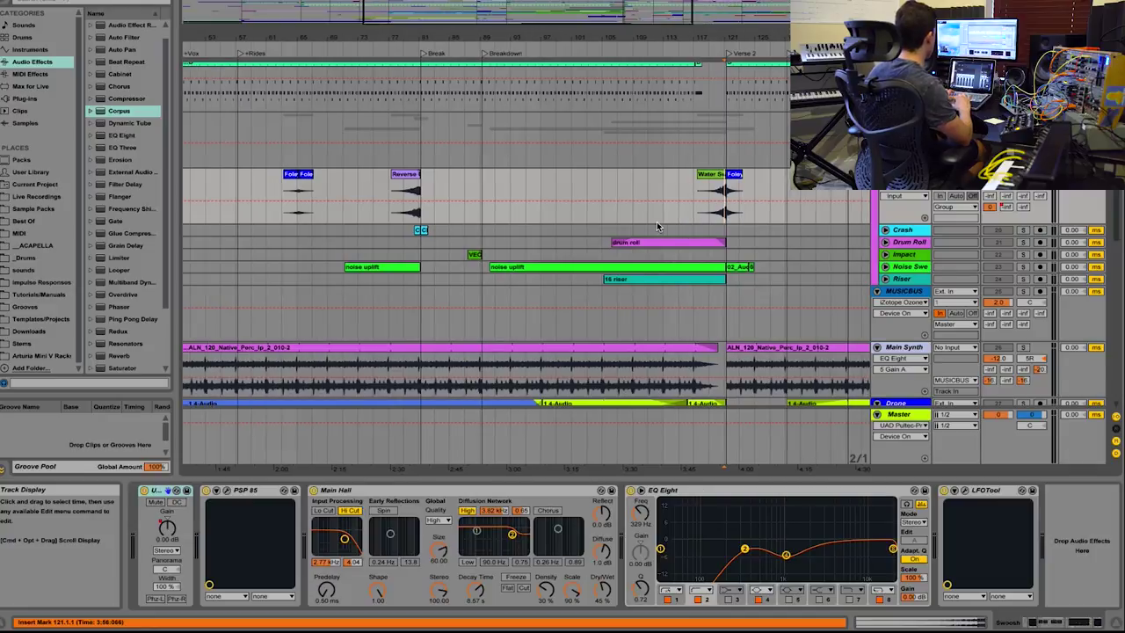
{"action": "scroll", "coordinate": [656, 222], "scroll_direction": "down", "scroll_amount": 5}
{"action": "scroll", "coordinate": [657, 222], "scroll_direction": "down", "scroll_amount": 3}
{"action": "scroll", "coordinate": [657, 227], "scroll_direction": "left", "scroll_amount": 2}
{"action": "scroll", "coordinate": [657, 227], "scroll_direction": "down", "scroll_amount": 2}
{"action": "scroll", "coordinate": [657, 227], "scroll_direction": "up", "scroll_amount": 6}
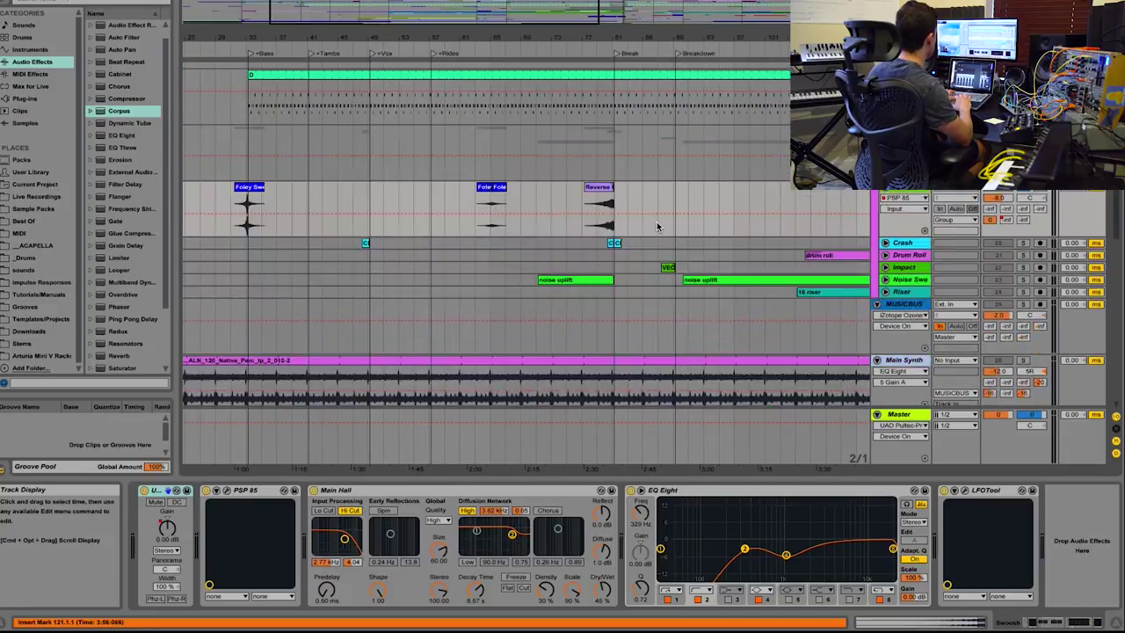
{"action": "scroll", "coordinate": [657, 227], "scroll_direction": "down", "scroll_amount": 6}
{"action": "scroll", "coordinate": [656, 227], "scroll_direction": "down", "scroll_amount": 6}
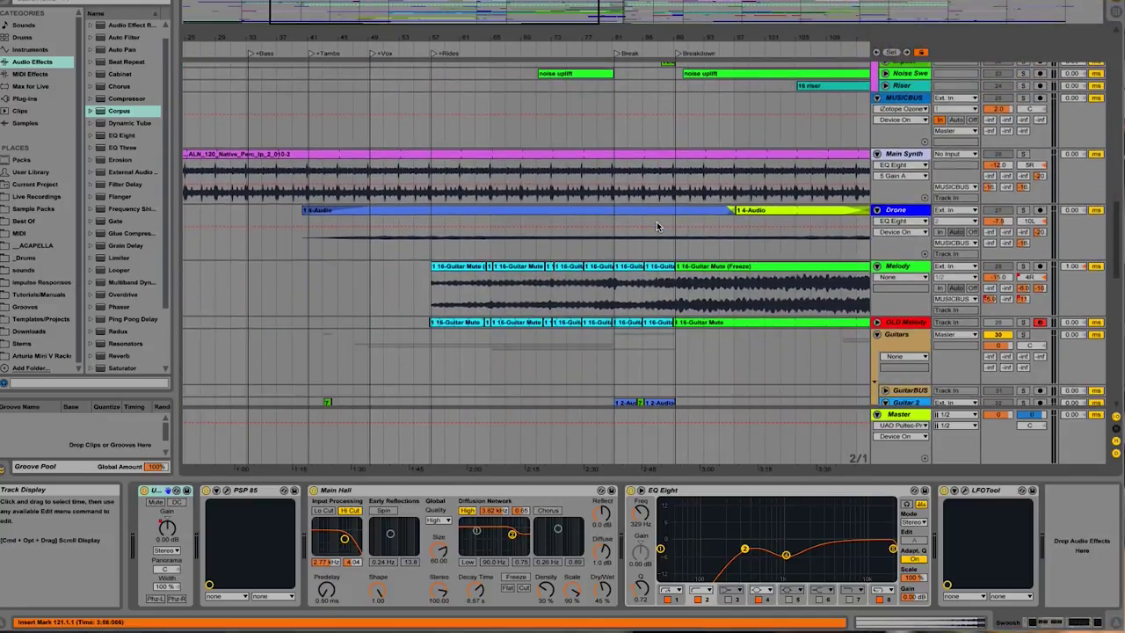
Step: Show the Drone track's devices and play its 1 4-Audio clips from bars 101 and 111
{"action": "scroll", "coordinate": [657, 226], "scroll_direction": "up", "scroll_amount": 3}
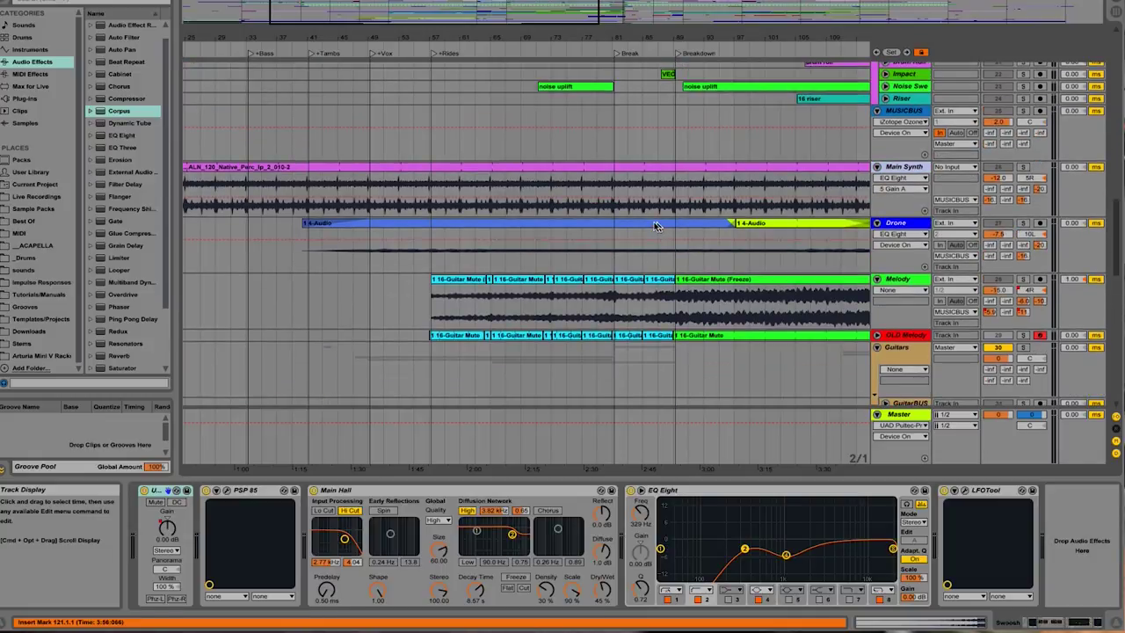
{"action": "left_click", "coordinate": [535, 261]}
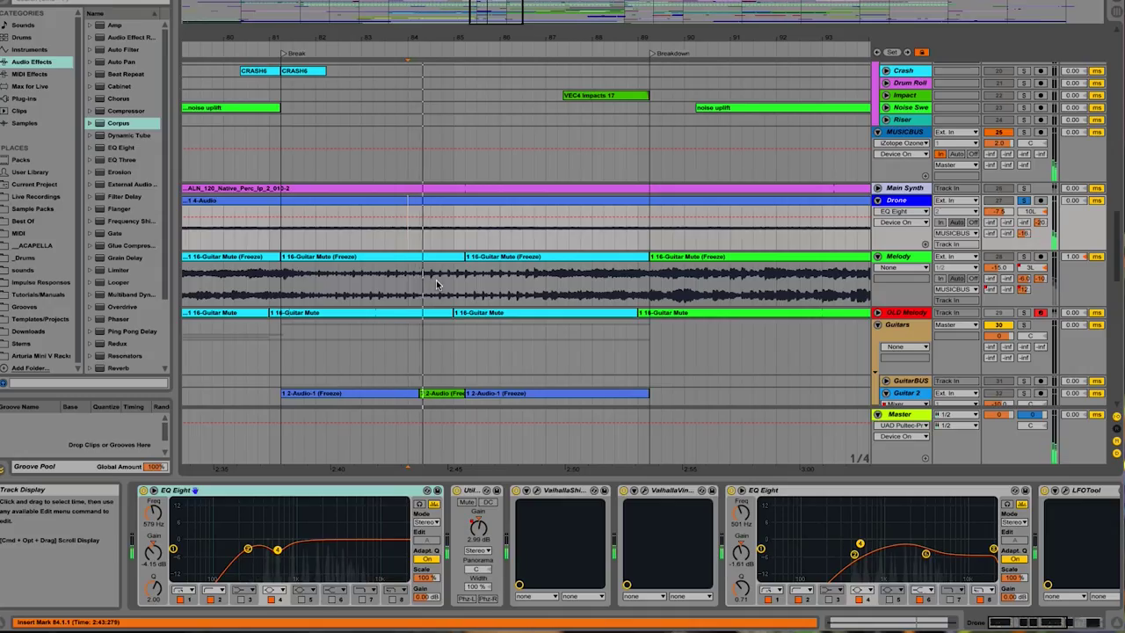
{"action": "key", "text": "minus"}
{"action": "key", "text": "minus"}
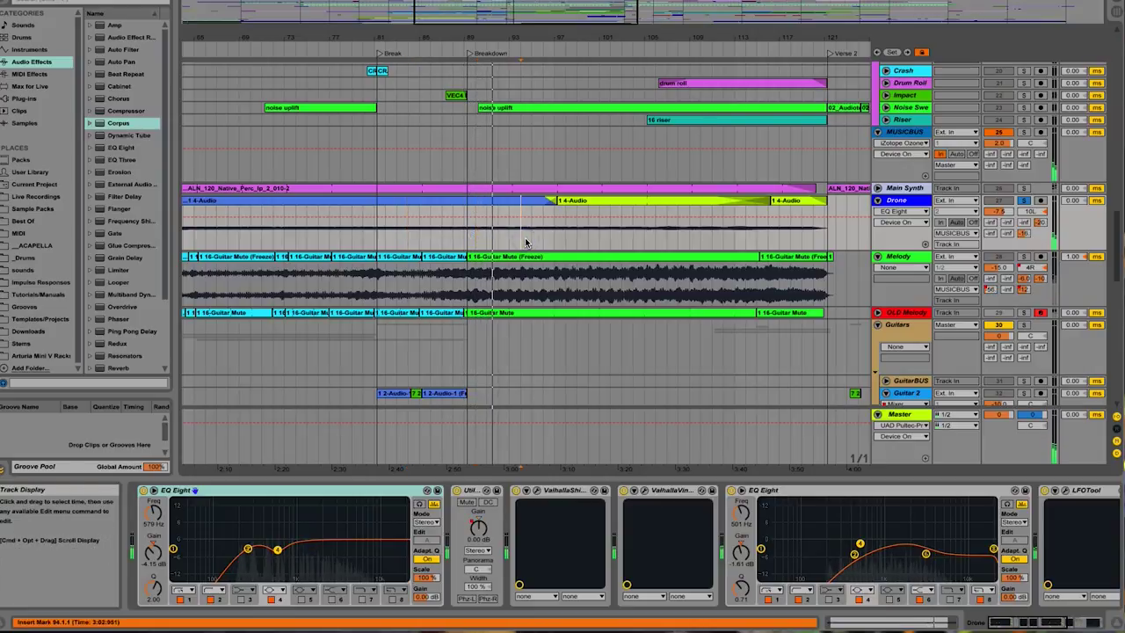
{"action": "key", "text": "plus"}
{"action": "key", "text": "minus"}
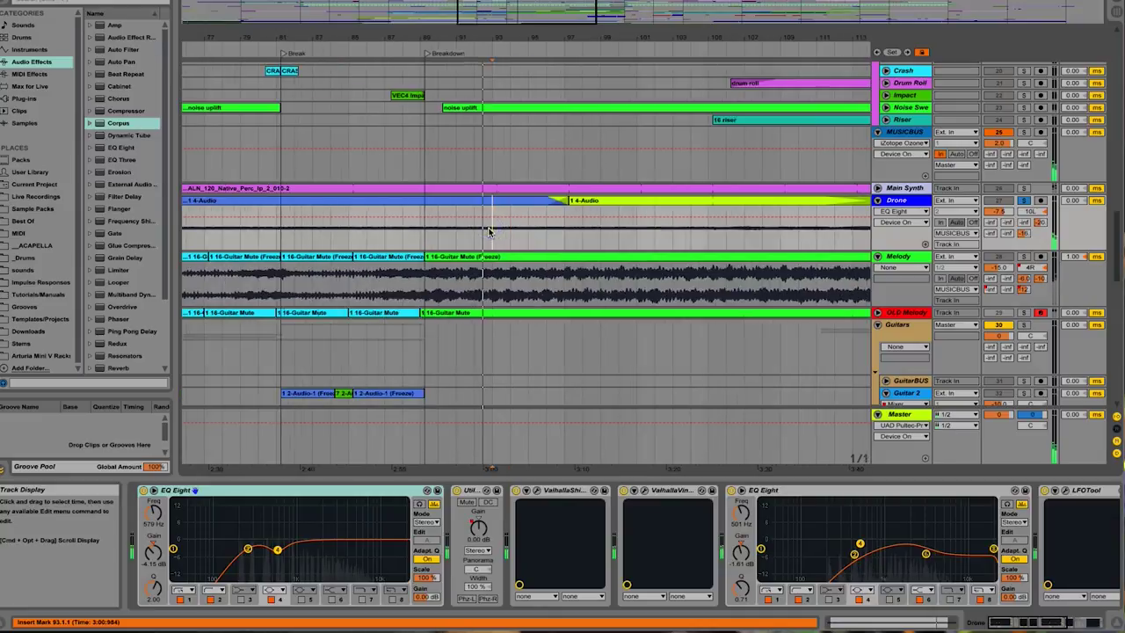
{"action": "key", "text": "minus"}
{"action": "key", "text": "minus"}
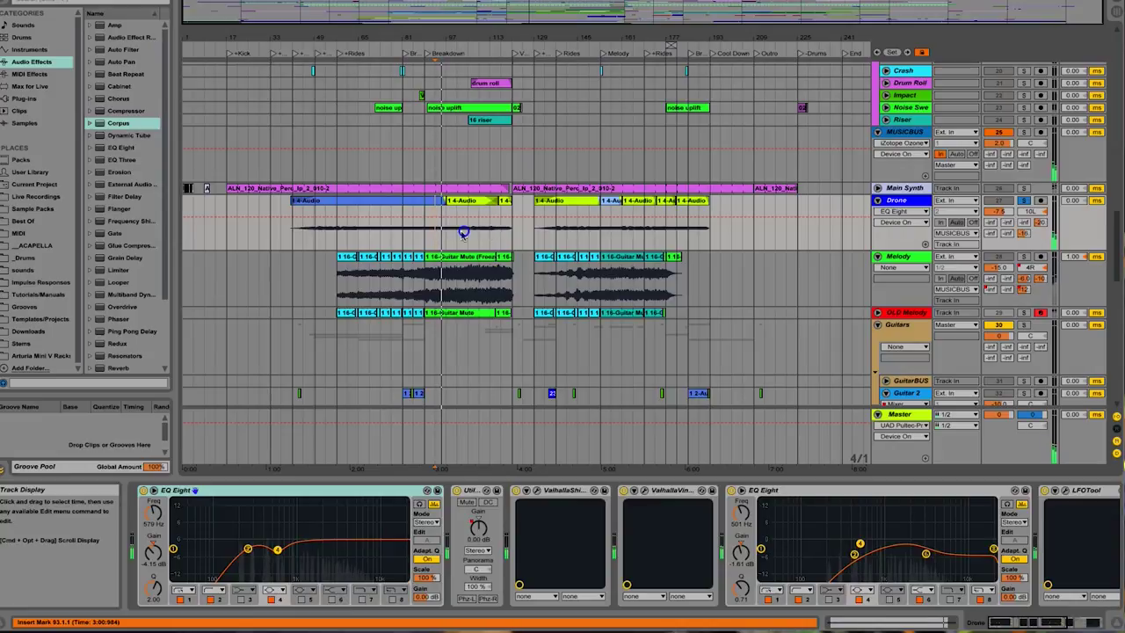
{"action": "left_click", "coordinate": [447, 230]}
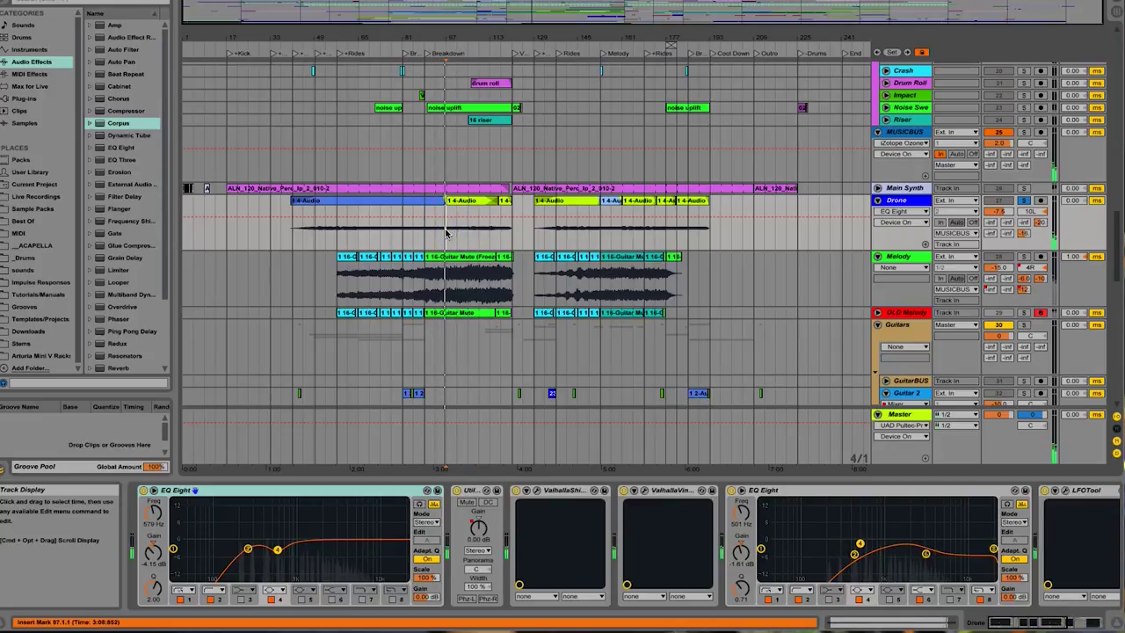
{"action": "key", "text": "plus"}
{"action": "key", "text": "plus"}
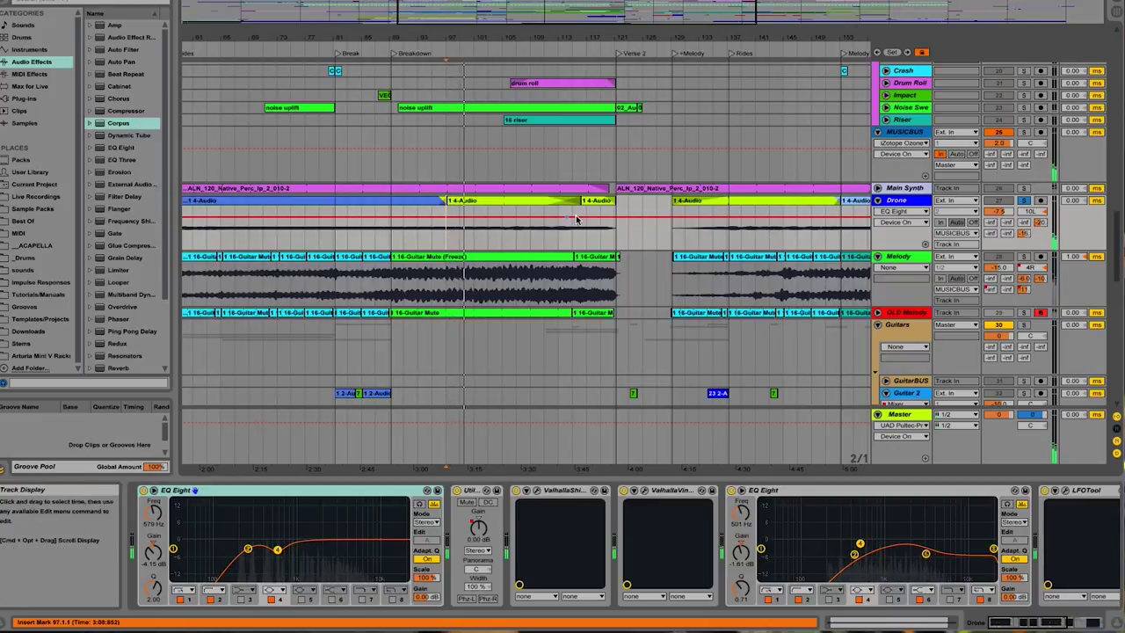
{"action": "left_click", "coordinate": [546, 232]}
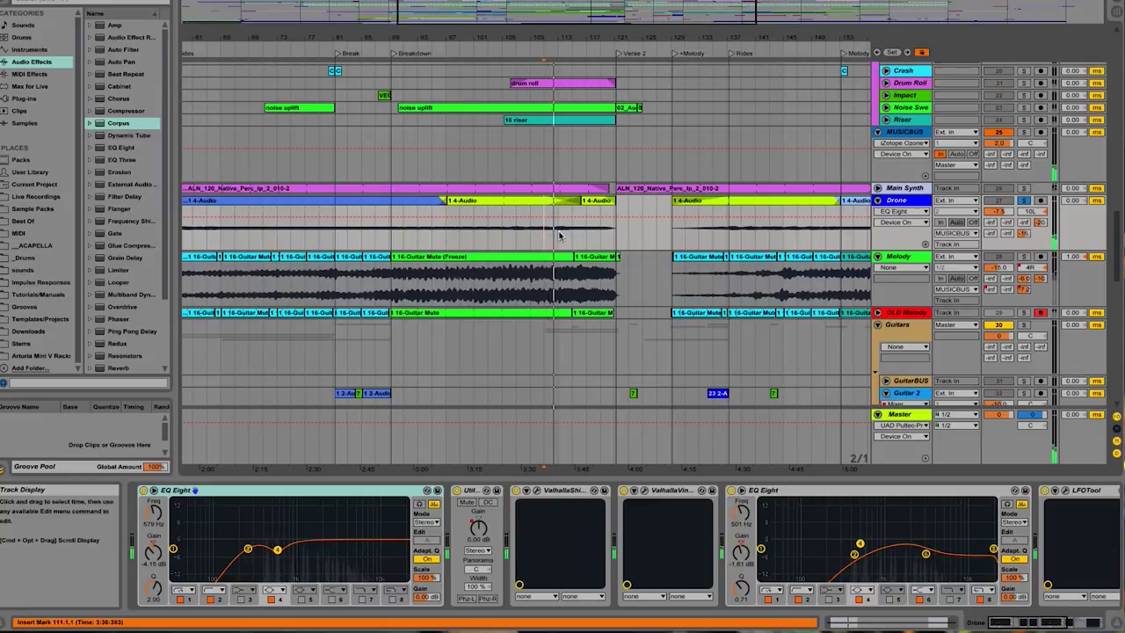
Step: Display the Sub track's instrument devices and the Sub Supp track's sampler chain
{"action": "scroll", "coordinate": [561, 231], "scroll_direction": "up", "scroll_amount": 5}
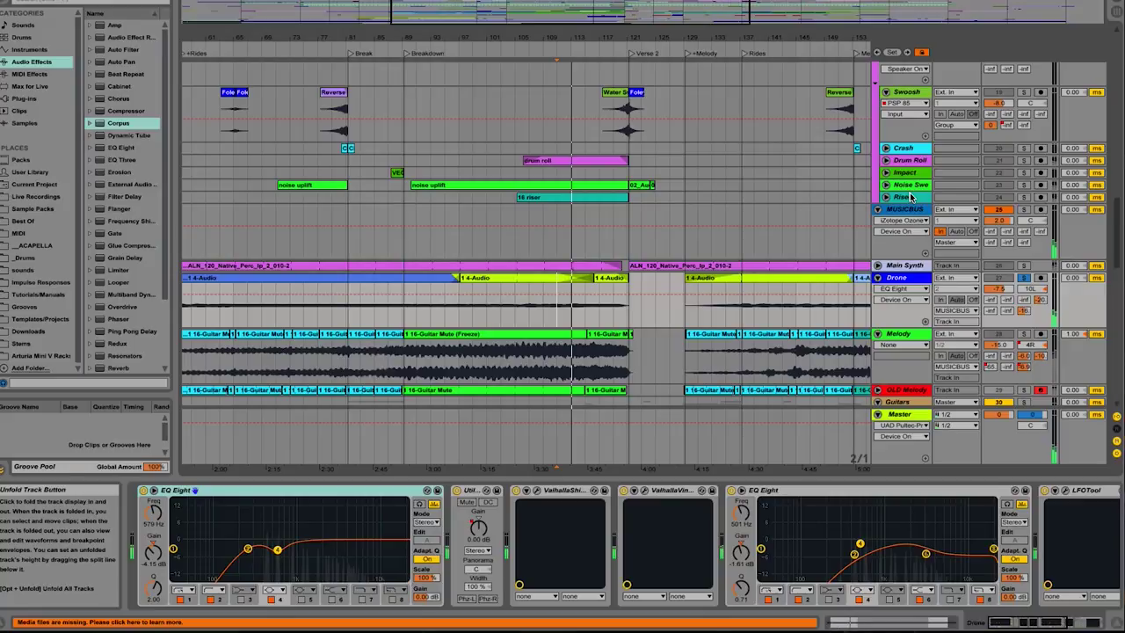
{"action": "scroll", "coordinate": [912, 198], "scroll_direction": "up", "scroll_amount": 3}
{"action": "scroll", "coordinate": [912, 197], "scroll_direction": "up", "scroll_amount": 5}
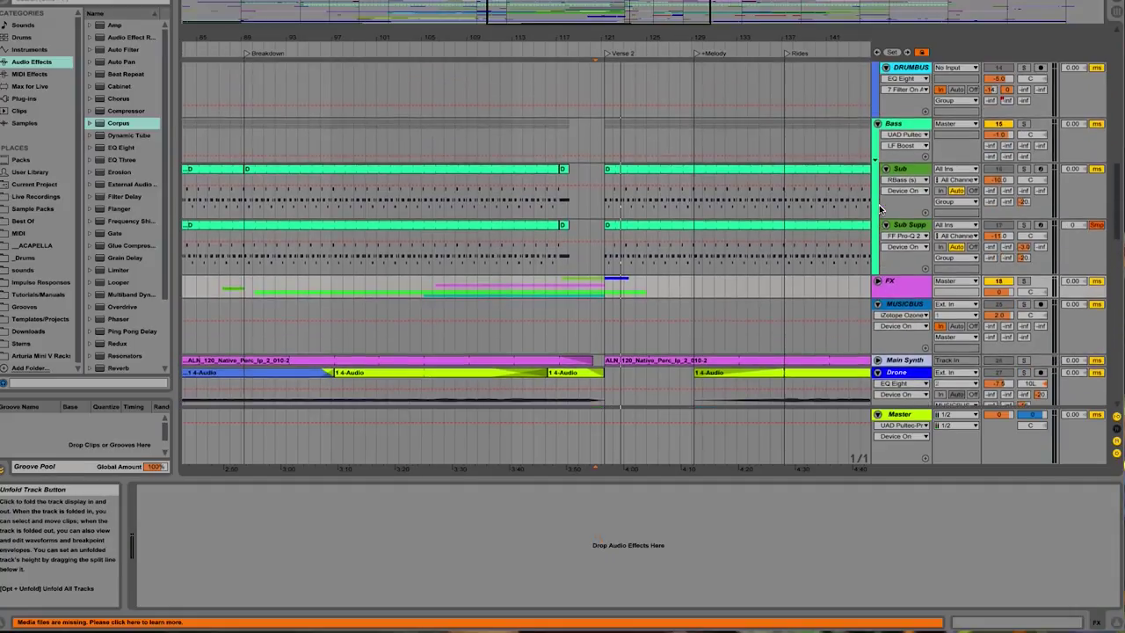
{"action": "left_click", "coordinate": [902, 170]}
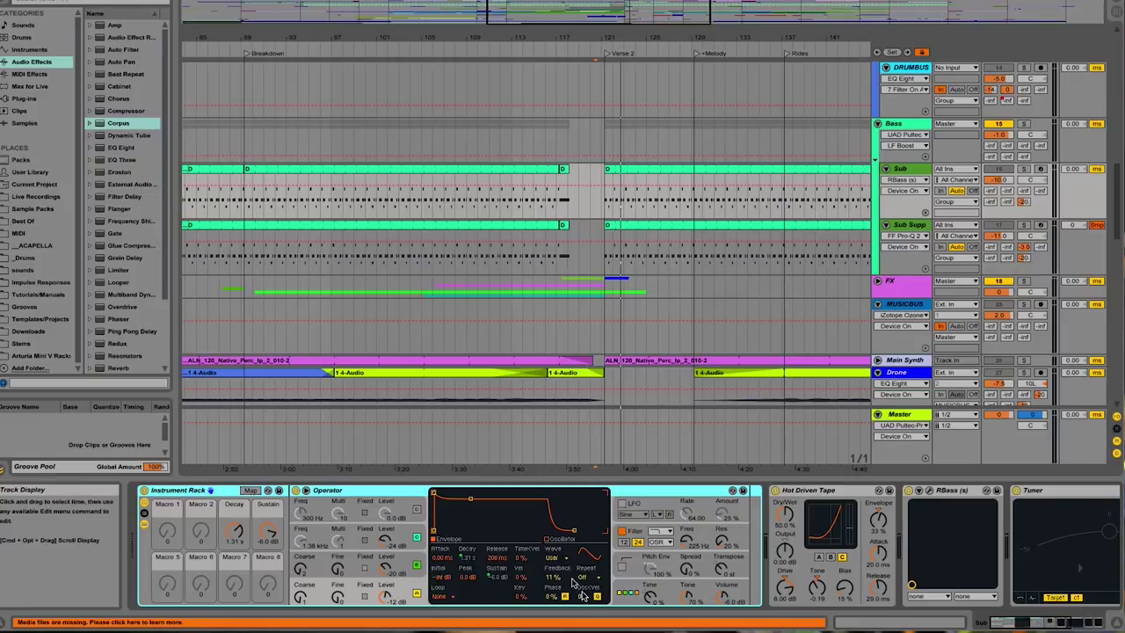
{"action": "scroll", "coordinate": [526, 518], "scroll_direction": "right", "scroll_amount": 6}
{"action": "scroll", "coordinate": [525, 519], "scroll_direction": "left", "scroll_amount": 4}
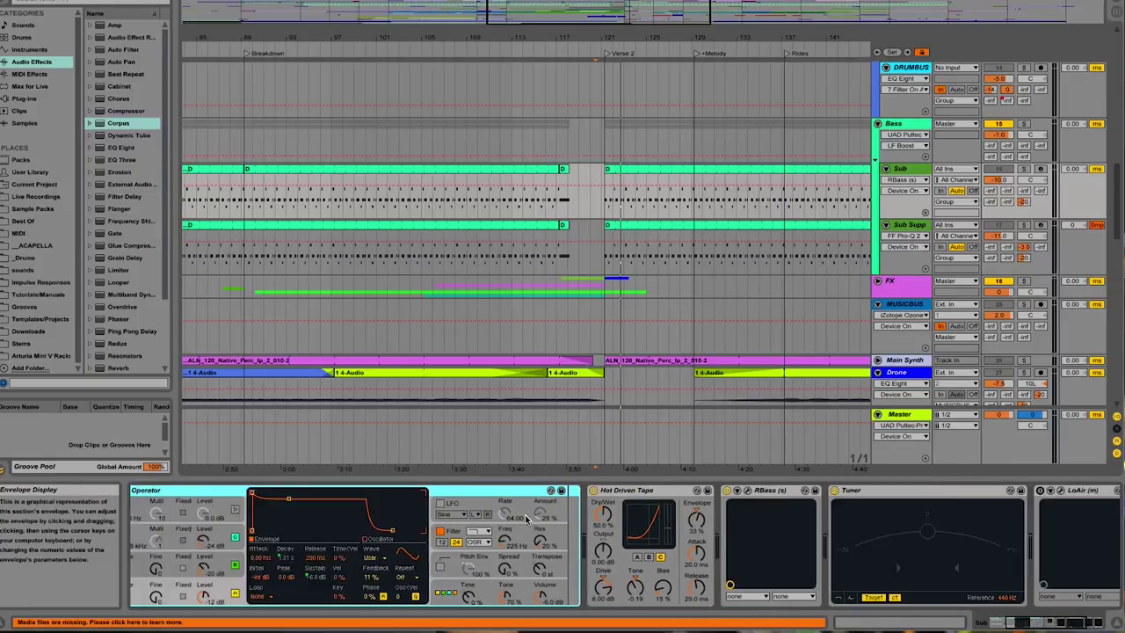
{"action": "scroll", "coordinate": [525, 518], "scroll_direction": "left", "scroll_amount": 3}
{"action": "left_click", "coordinate": [898, 168]}
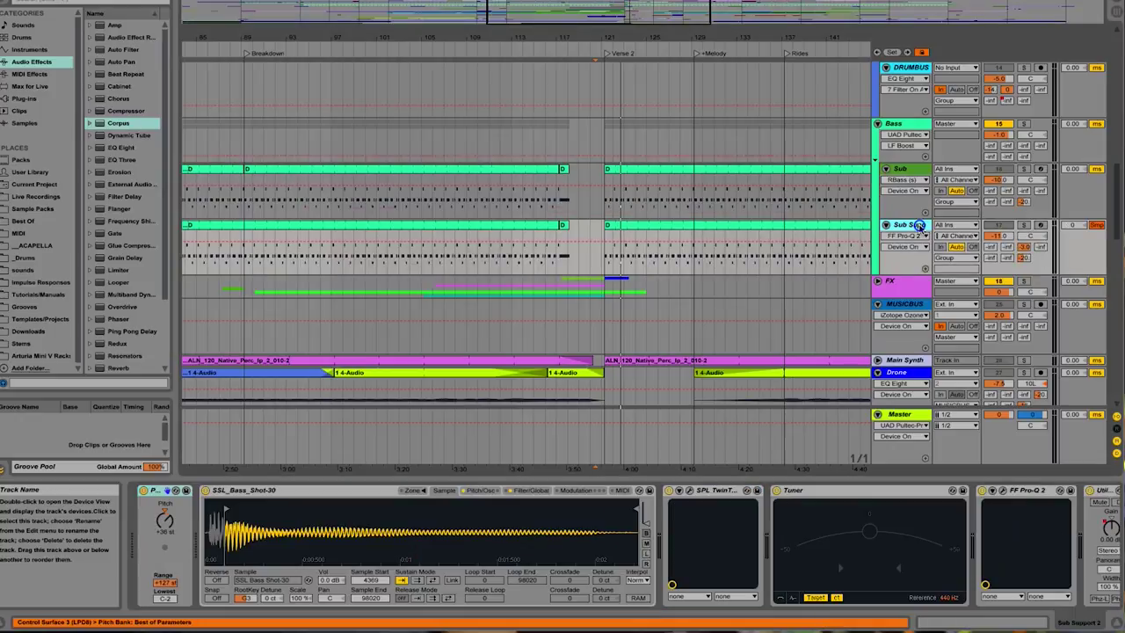
{"action": "left_click", "coordinate": [896, 167]}
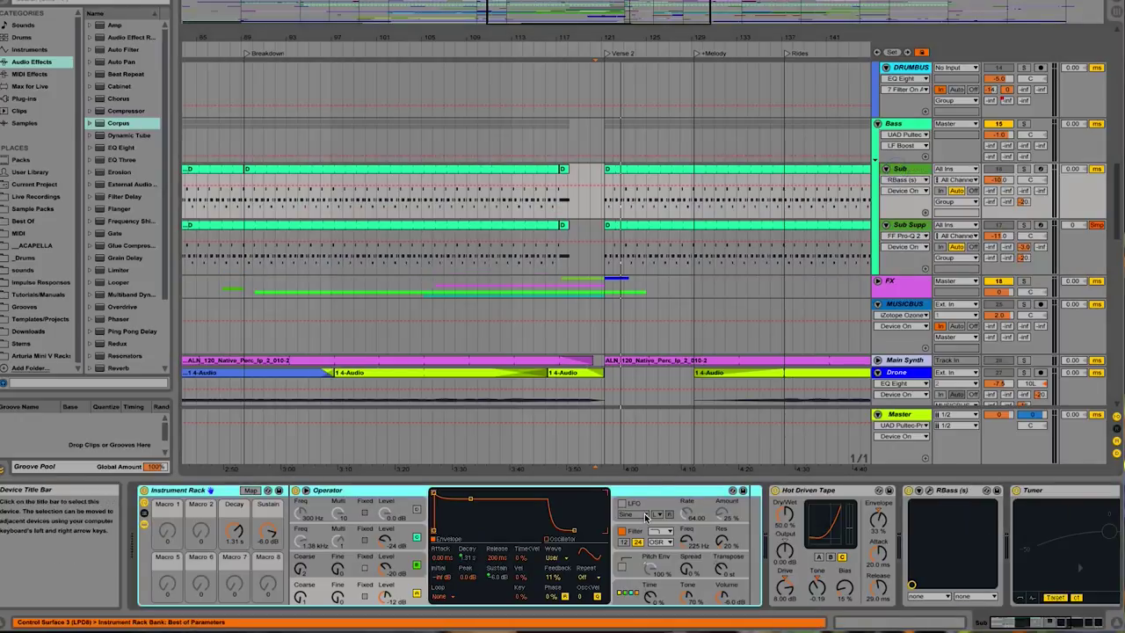
Step: Place the insert marker at bar 124, just past the Verse 2 marker
{"action": "scroll", "coordinate": [661, 555], "scroll_direction": "right", "scroll_amount": 2}
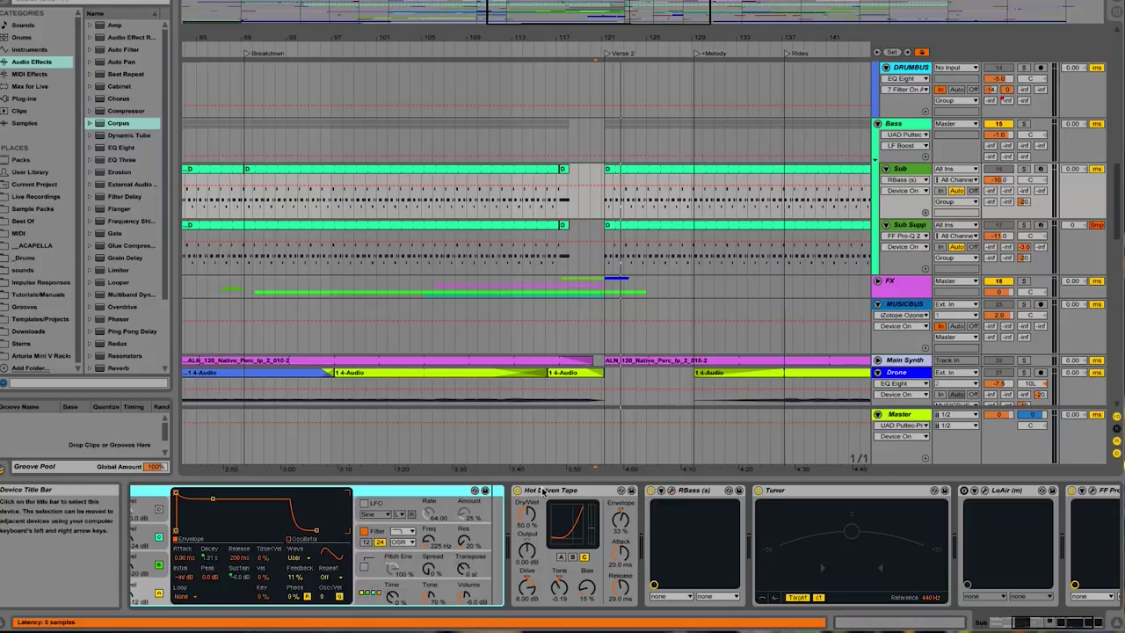
{"action": "scroll", "coordinate": [542, 492], "scroll_direction": "right", "scroll_amount": 2}
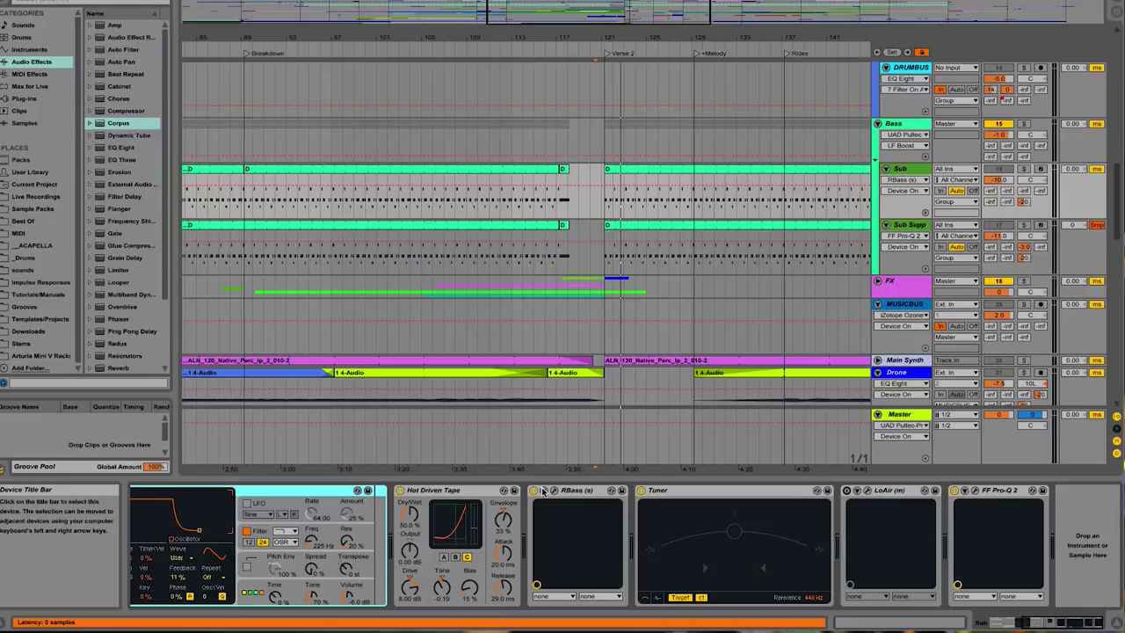
{"action": "left_click", "coordinate": [635, 204]}
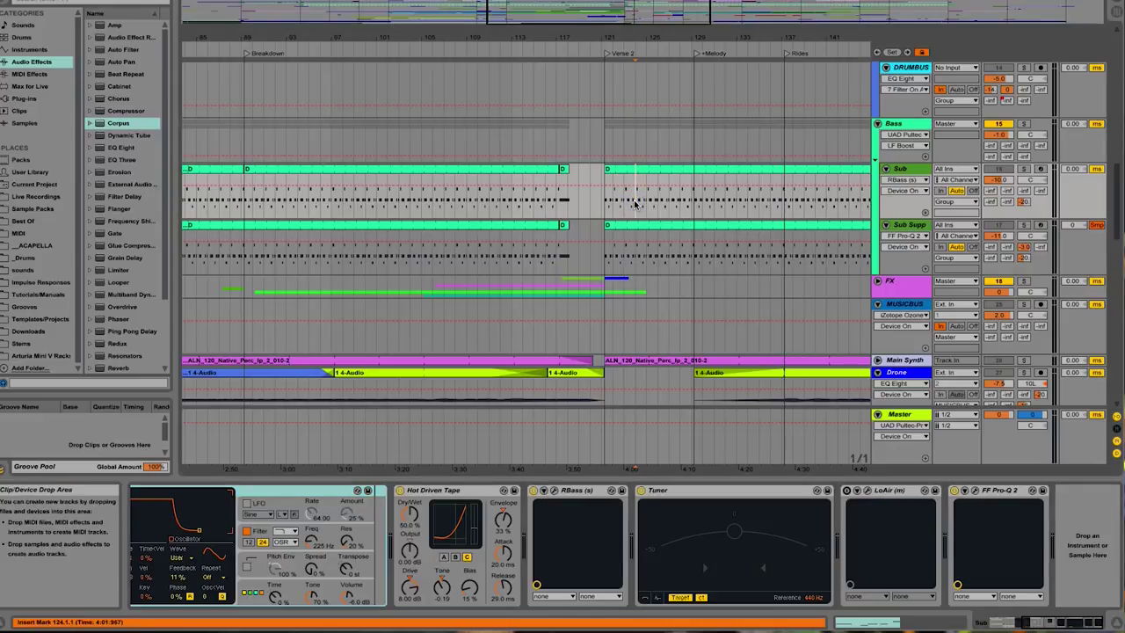
{"action": "scroll", "coordinate": [658, 218], "scroll_direction": "right", "scroll_amount": 2}
{"action": "scroll", "coordinate": [657, 218], "scroll_direction": "down", "scroll_amount": 1}
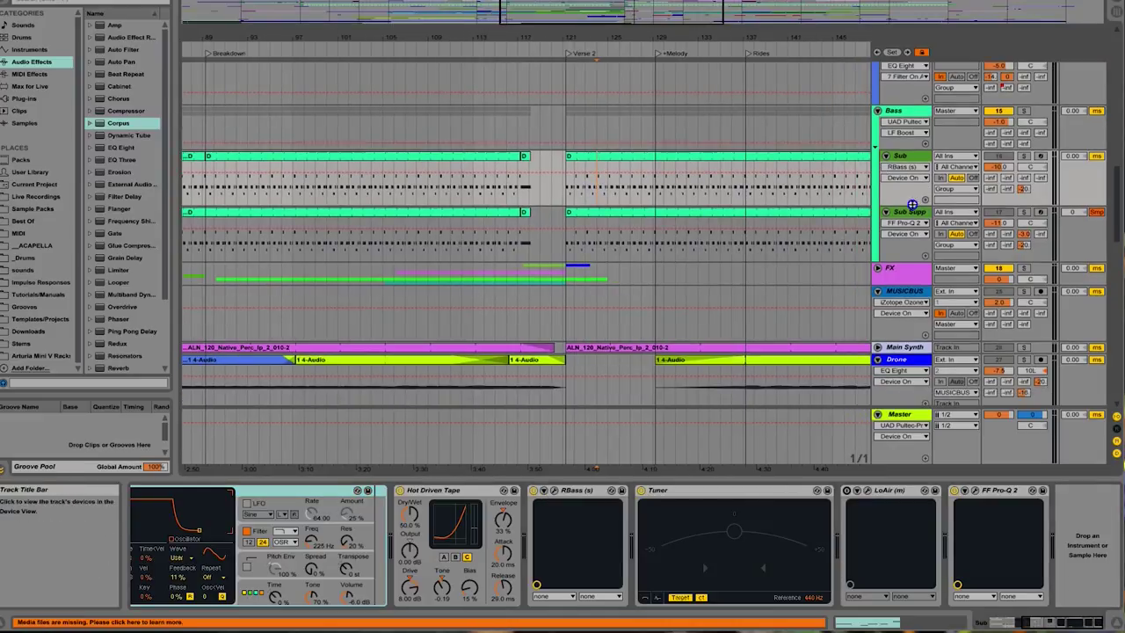
Step: Solo the Sub Supp track, play its bass sample, and zoom the arrangement out
{"action": "left_click", "coordinate": [912, 212]}
{"action": "left_click", "coordinate": [1024, 211]}
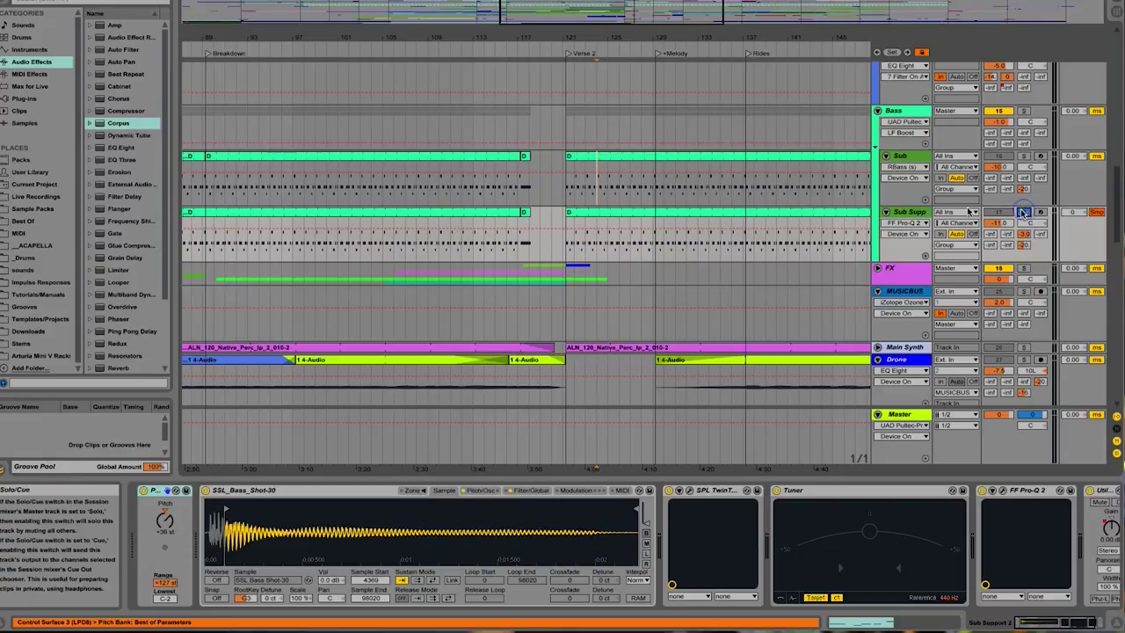
{"action": "key", "text": "space"}
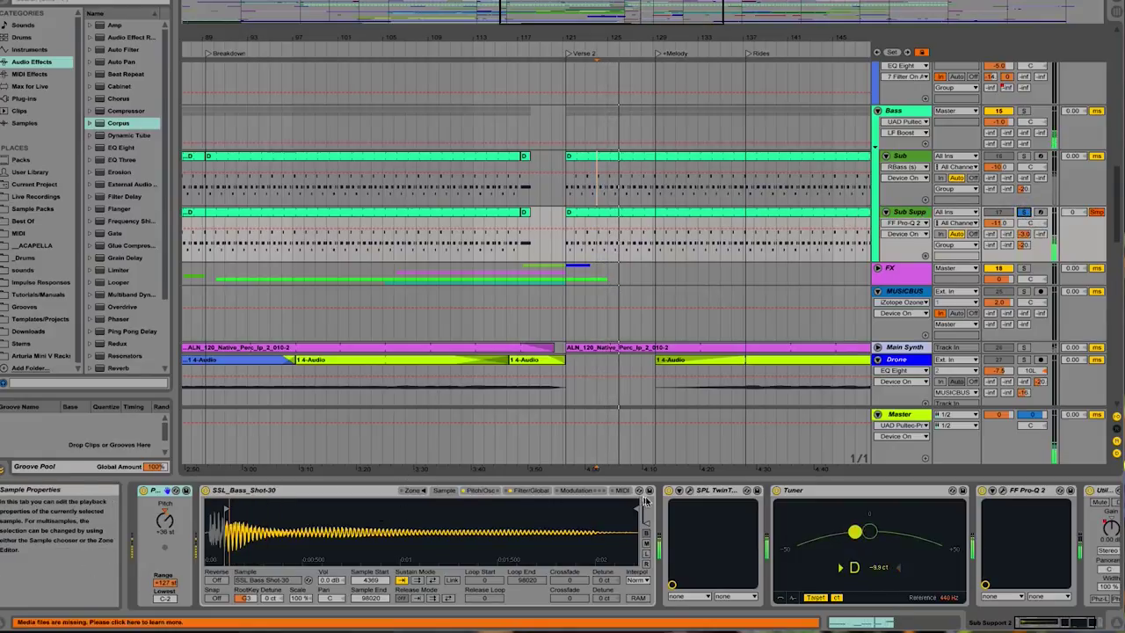
{"action": "scroll", "coordinate": [652, 510], "scroll_direction": "right", "scroll_amount": 3}
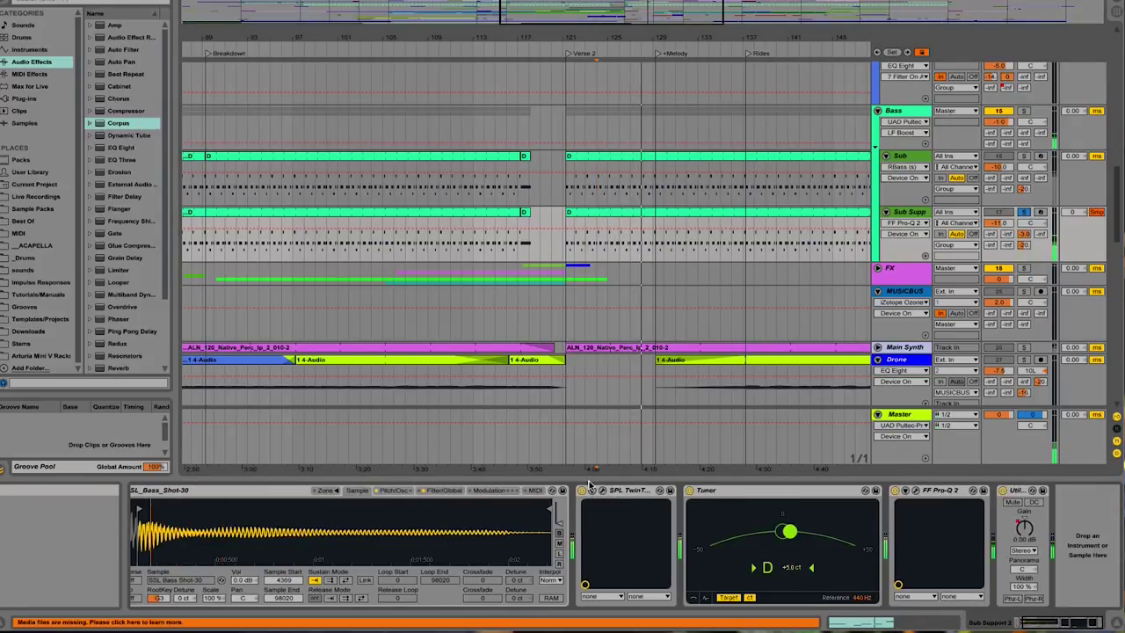
{"action": "scroll", "coordinate": [754, 266], "scroll_direction": "up", "scroll_amount": 3}
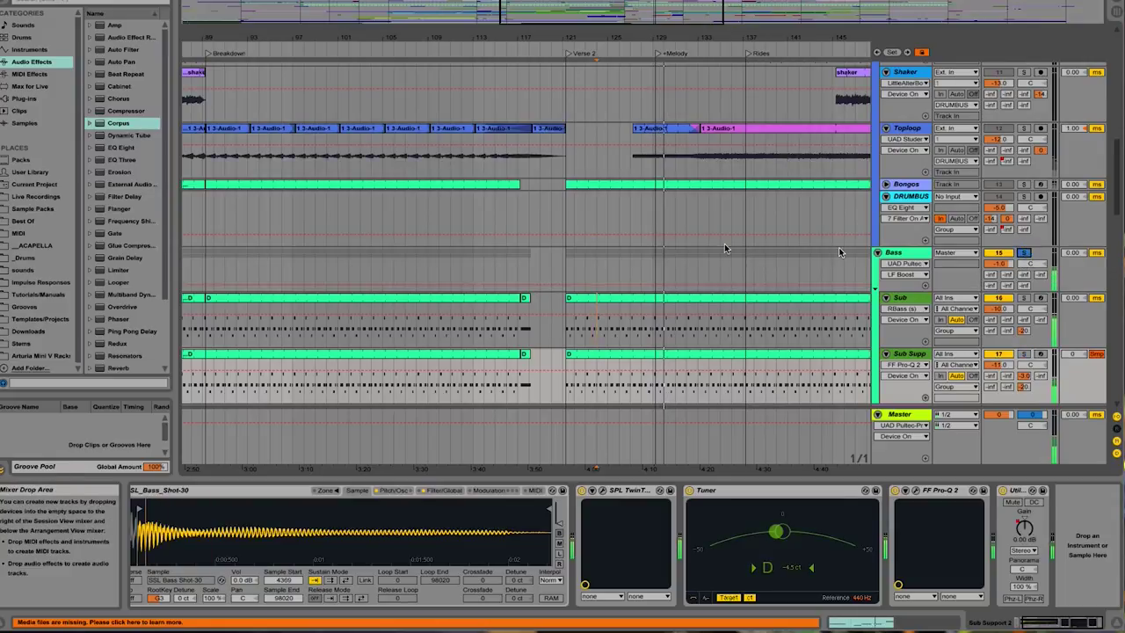
{"action": "key", "text": "minus"}
{"action": "key", "text": "minus"}
{"action": "key", "text": "minus"}
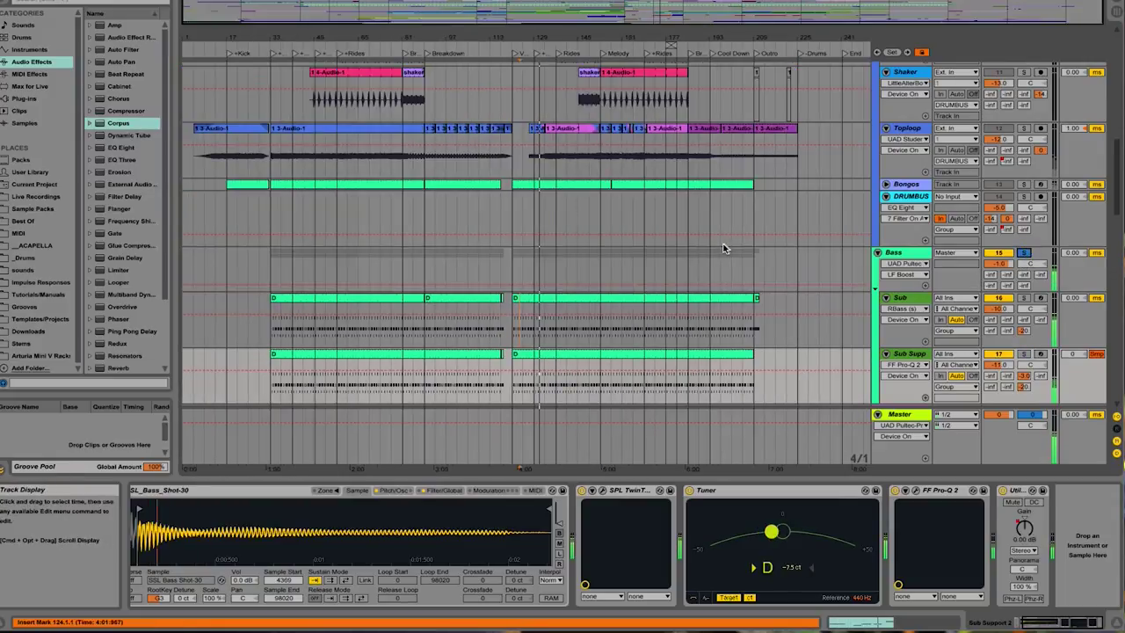
Step: Show the DRUMBUS chain, then Toploop's rack with UAD, EQ Eight, Auto Pan and Ping Pong Delay
{"action": "left_click", "coordinate": [550, 205]}
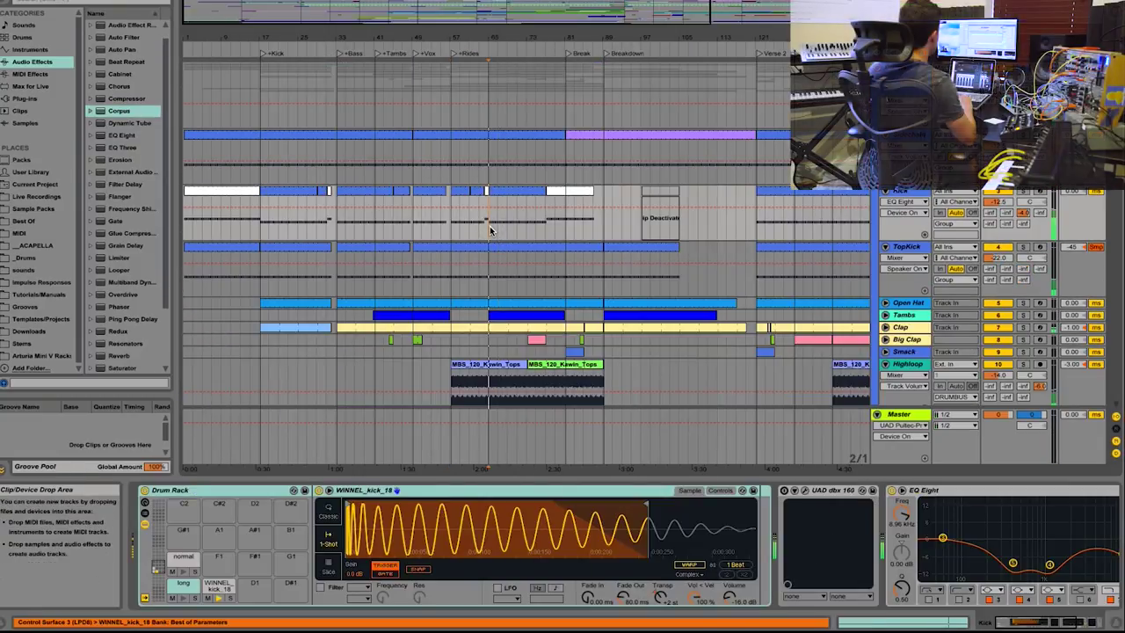
{"action": "scroll", "coordinate": [490, 226], "scroll_direction": "down", "scroll_amount": 5}
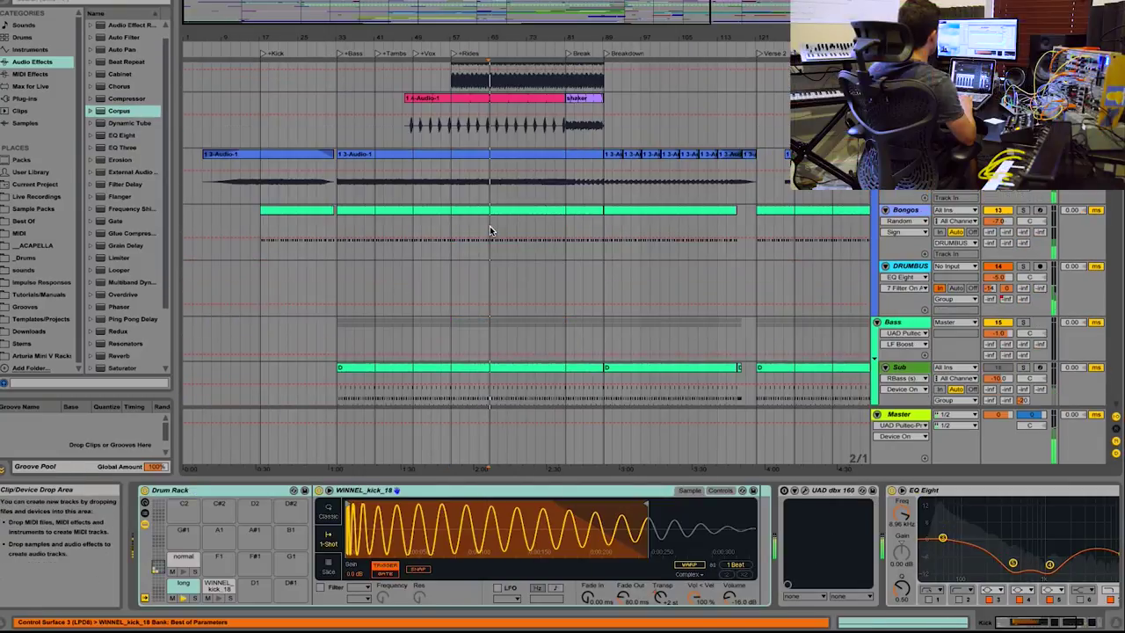
{"action": "scroll", "coordinate": [550, 175], "scroll_direction": "down", "scroll_amount": 6}
{"action": "scroll", "coordinate": [749, 162], "scroll_direction": "up", "scroll_amount": 3}
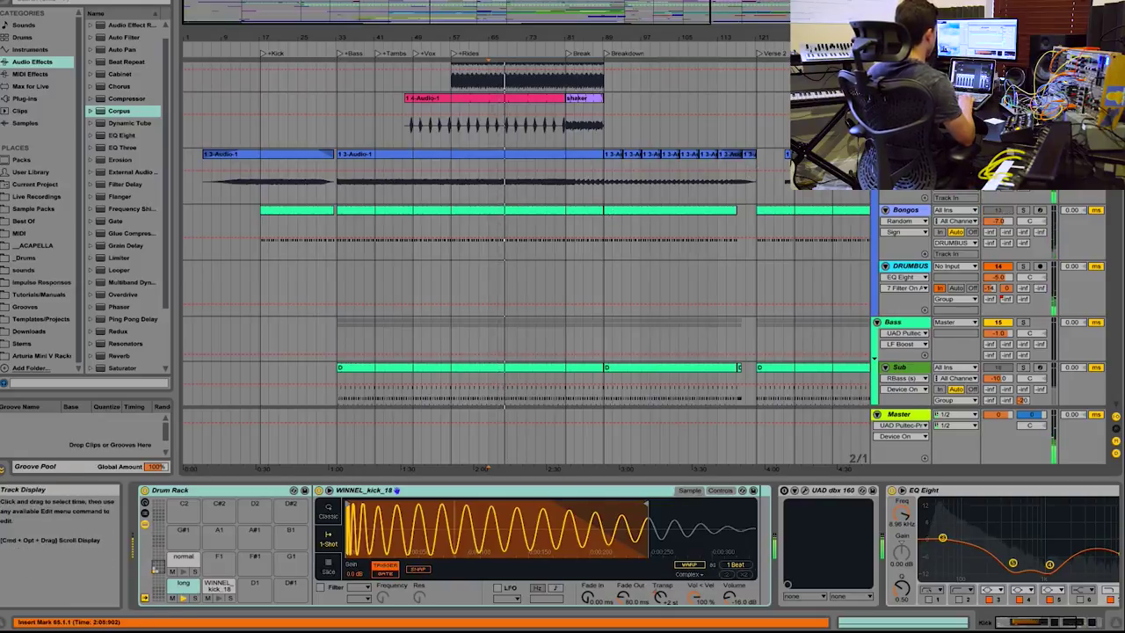
{"action": "left_click", "coordinate": [439, 176]}
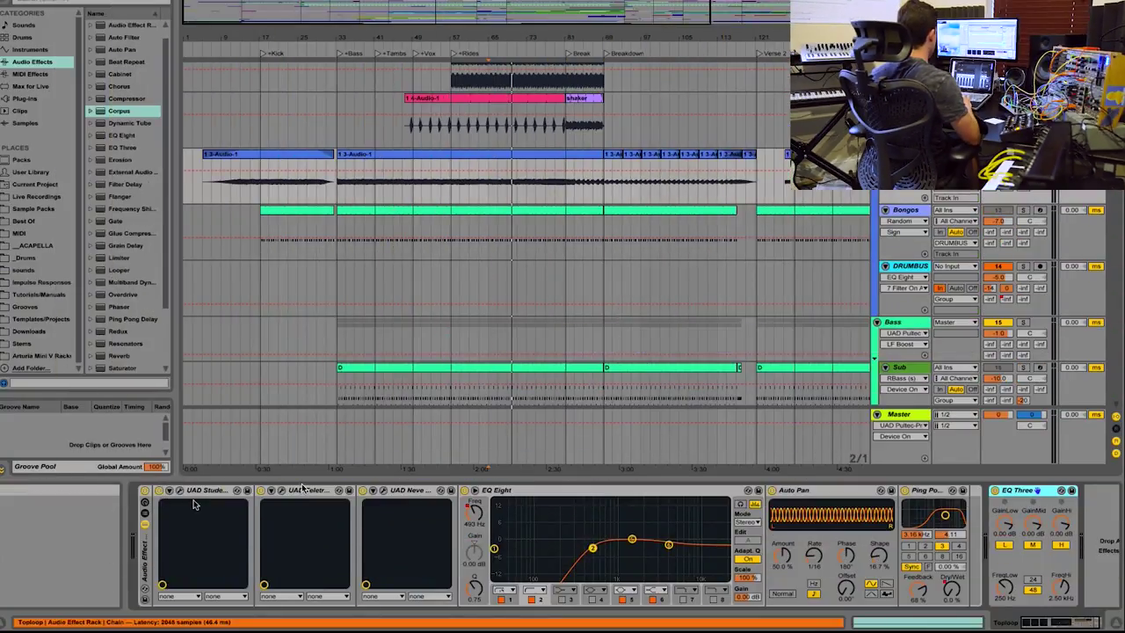
Step: Play Toploop with its effect rack bypassed, re-enable the rack, and open the Studer A800 window
{"action": "left_click", "coordinate": [145, 491]}
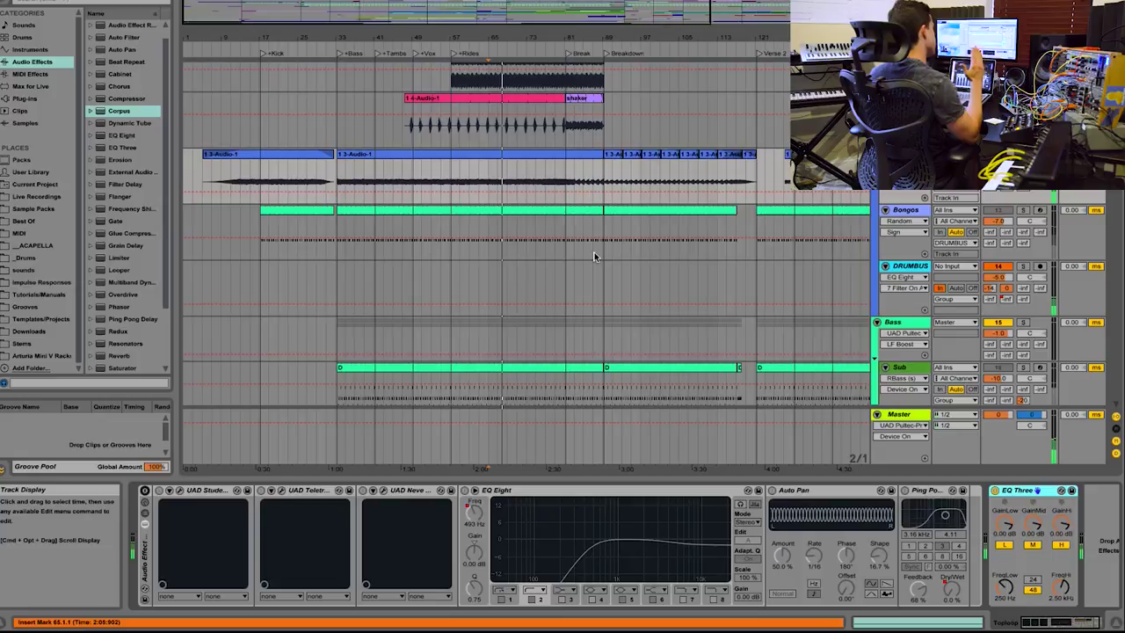
{"action": "left_click", "coordinate": [533, 182]}
{"action": "key", "text": "space"}
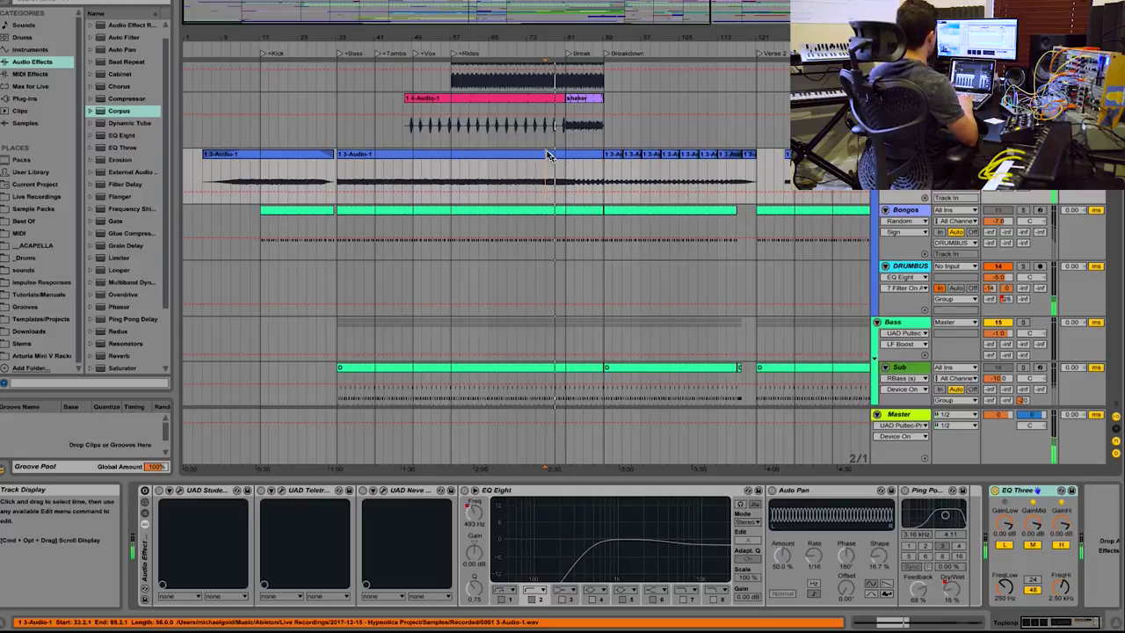
{"action": "left_click", "coordinate": [145, 492]}
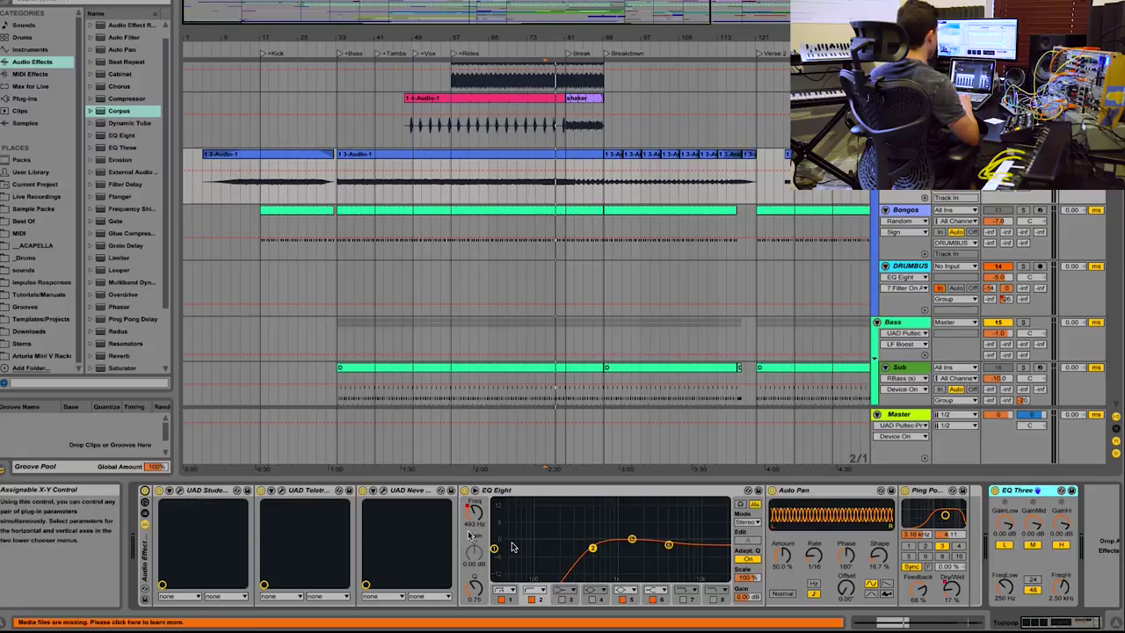
{"action": "left_click", "coordinate": [180, 492]}
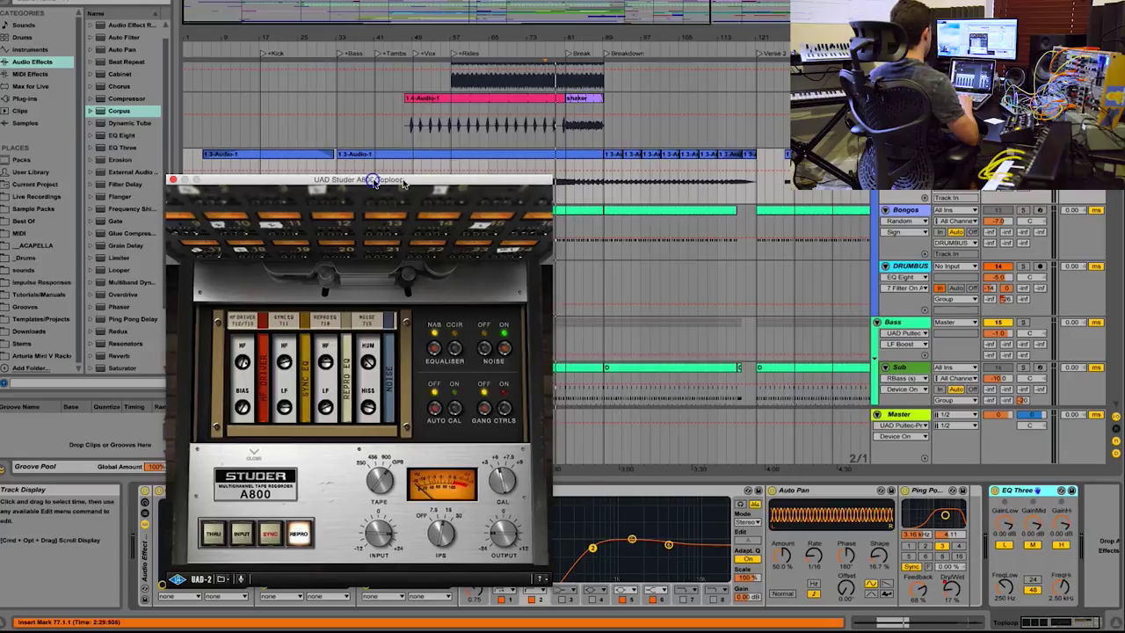
Step: Close the Studer A800 window, set playback to start at bar 65, and solo Bongos
{"action": "left_click_drag", "start_coordinate": [372, 181], "coordinate": [407, 182]}
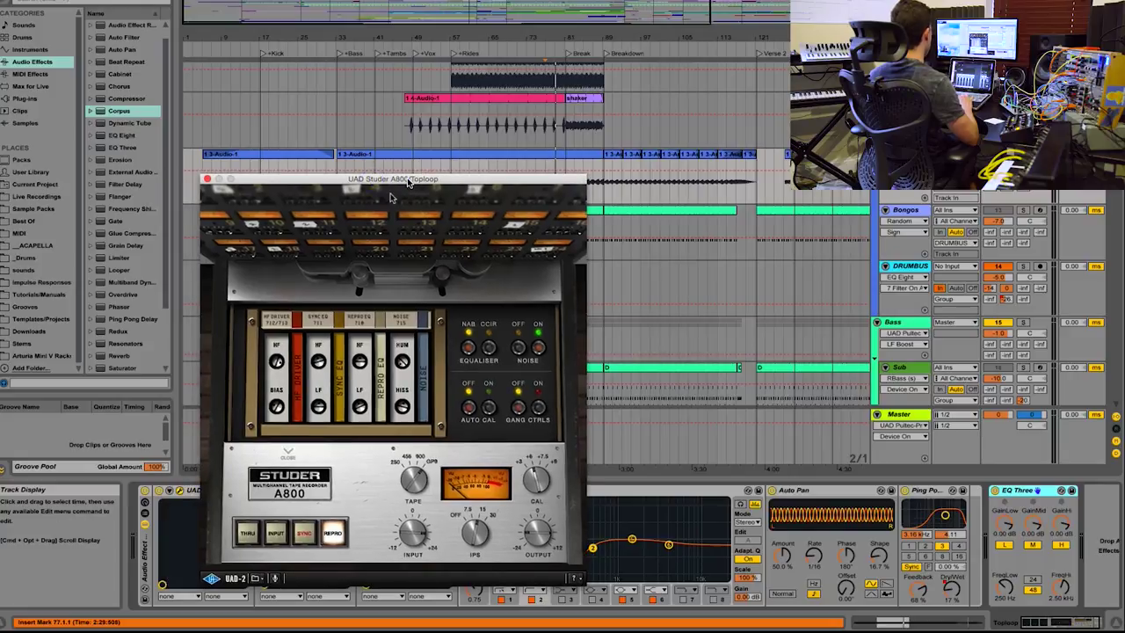
{"action": "left_click", "coordinate": [207, 179]}
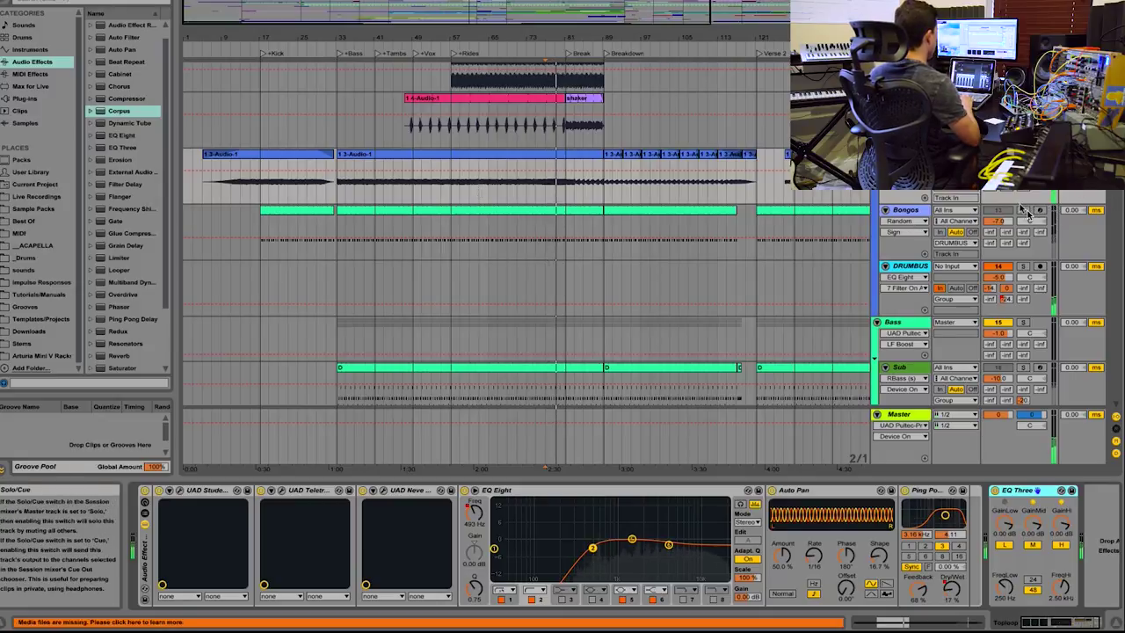
{"action": "left_click", "coordinate": [655, 188]}
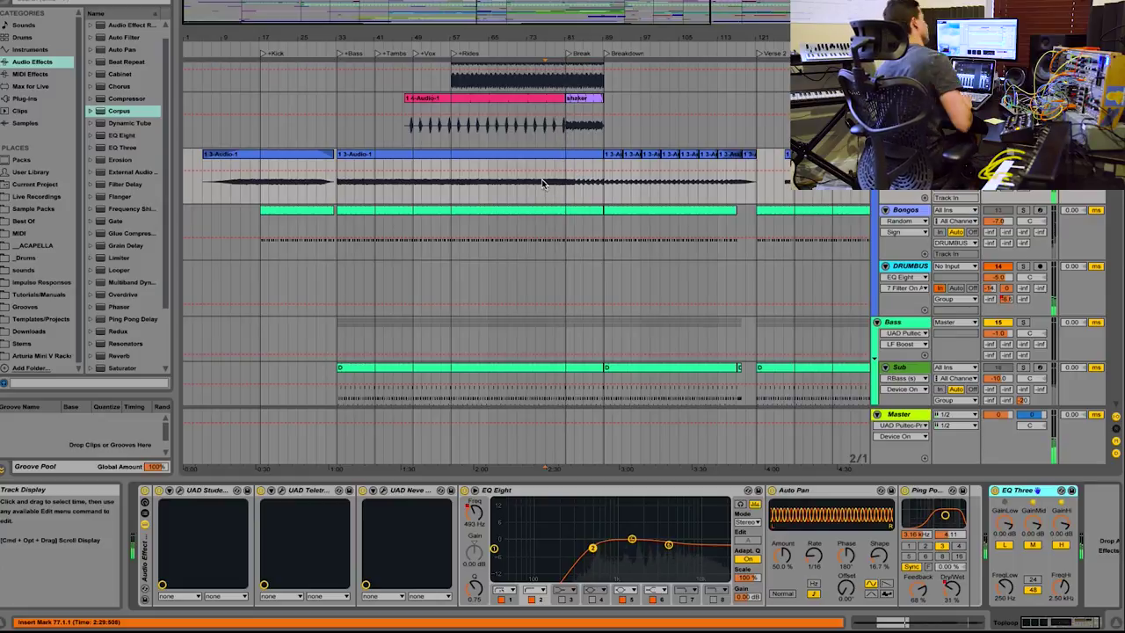
{"action": "left_click", "coordinate": [442, 187]}
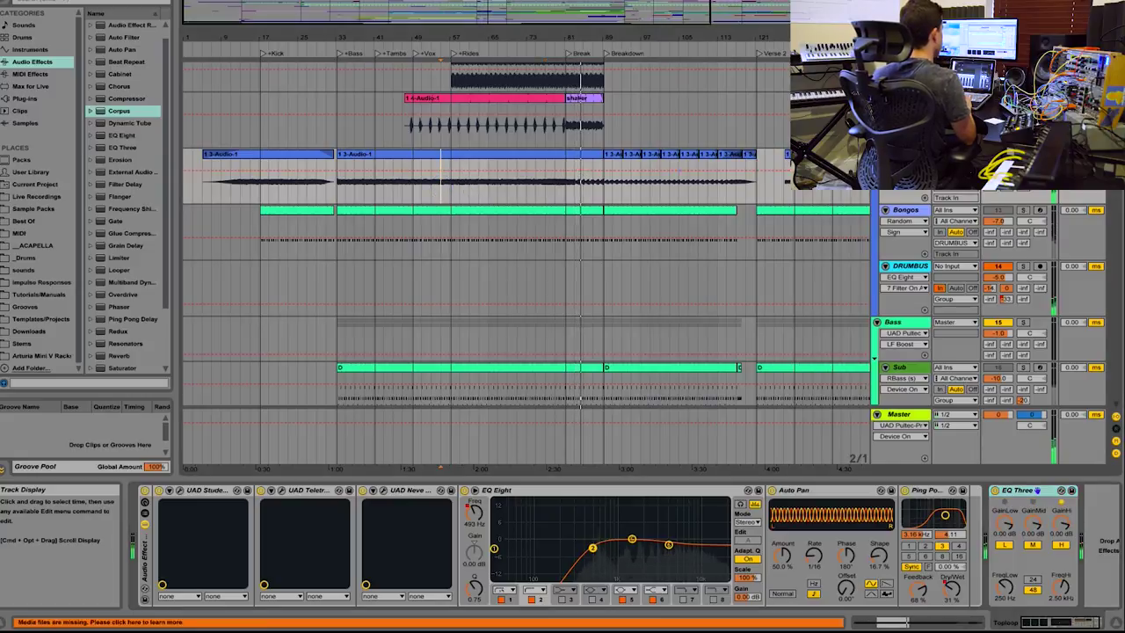
{"action": "left_click", "coordinate": [1025, 209]}
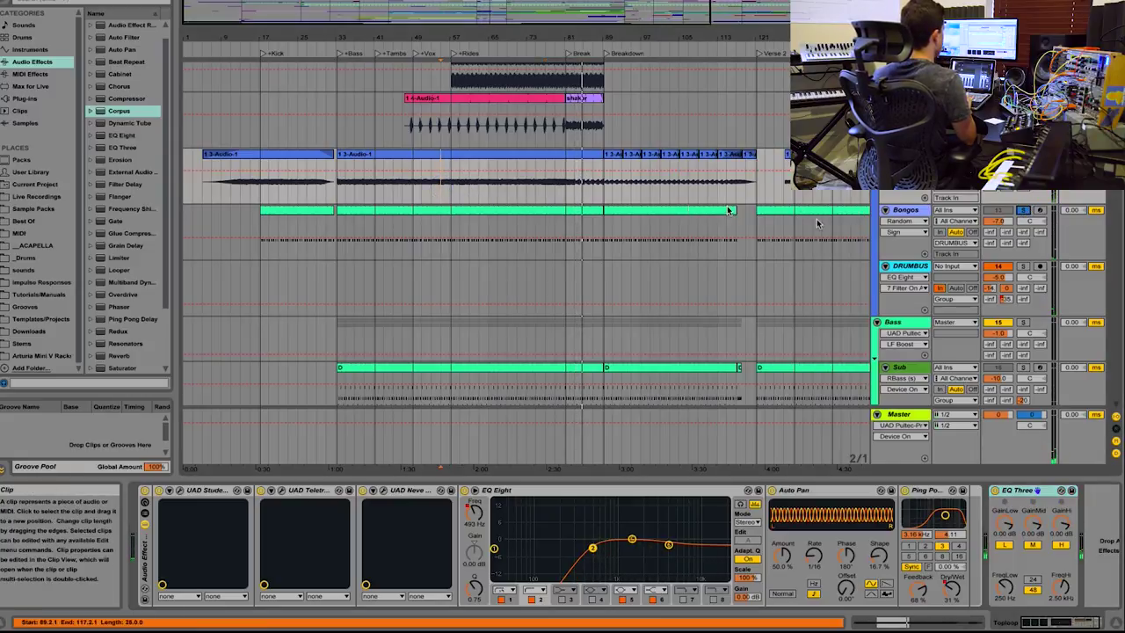
Step: Select the Bongos track and clip and start playback
{"action": "left_click", "coordinate": [904, 211]}
{"action": "left_click", "coordinate": [466, 216]}
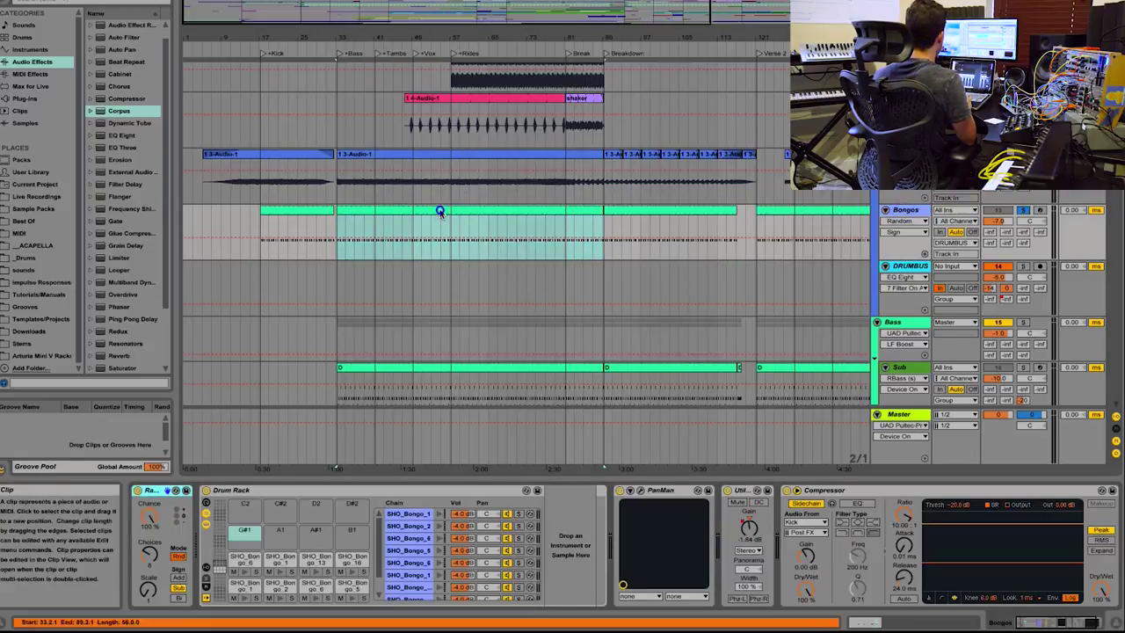
{"action": "left_click", "coordinate": [439, 214]}
{"action": "key", "text": "space"}
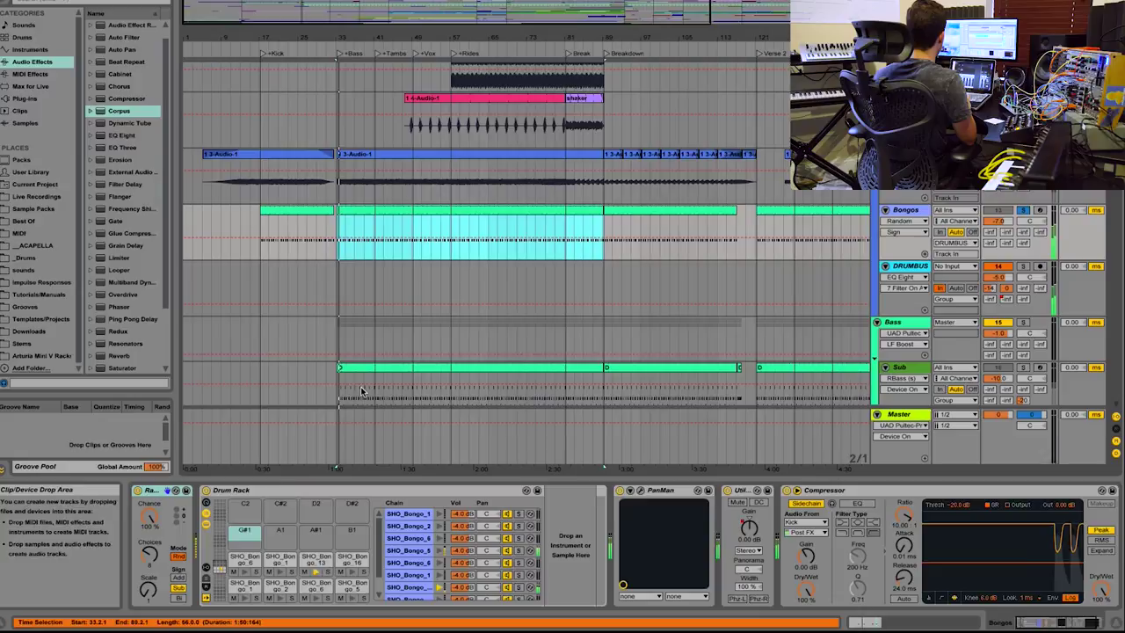
Step: Browse the drum rack pads to the SHO_Bongo_13 sample, then list the MIDI Effects
{"action": "left_click", "coordinate": [222, 568]}
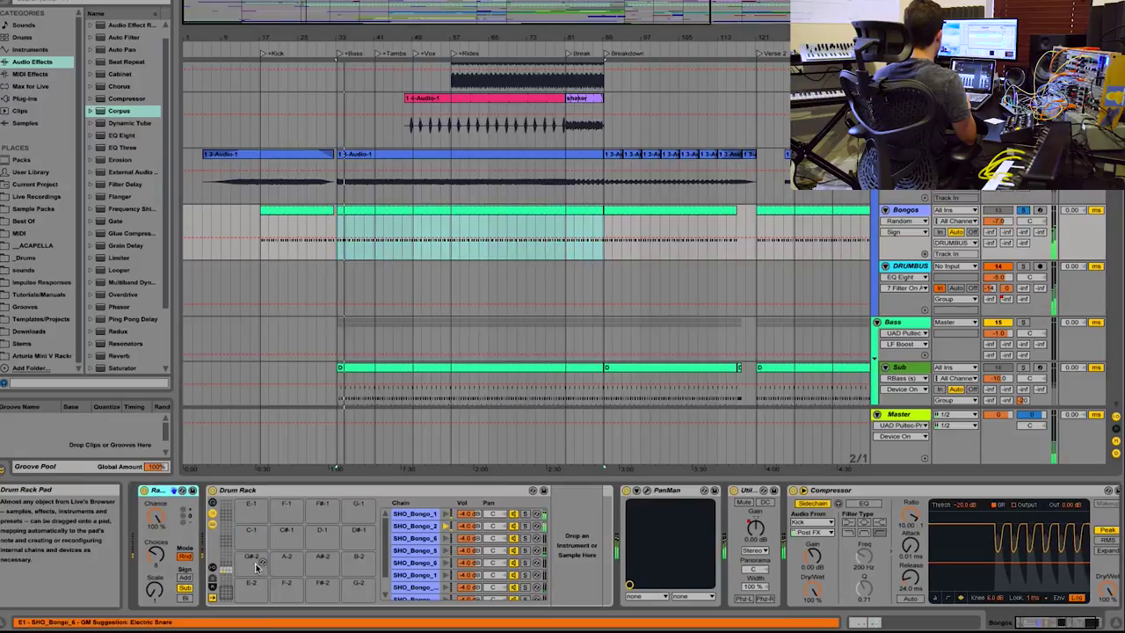
{"action": "left_click", "coordinate": [223, 559]}
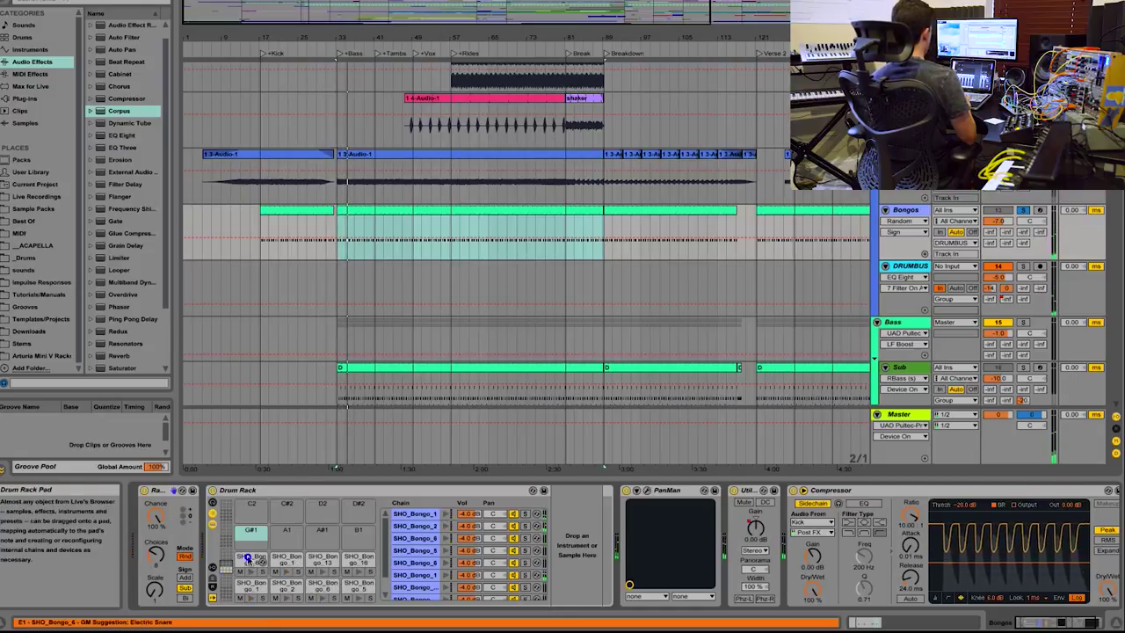
{"action": "left_click", "coordinate": [287, 559]}
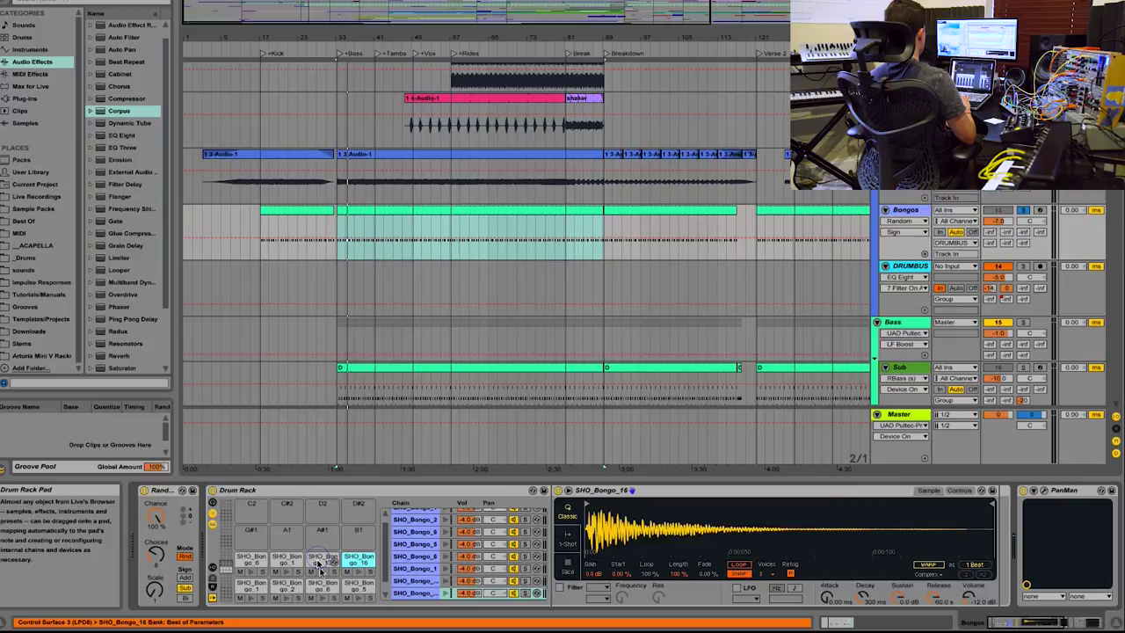
{"action": "left_click", "coordinate": [322, 565]}
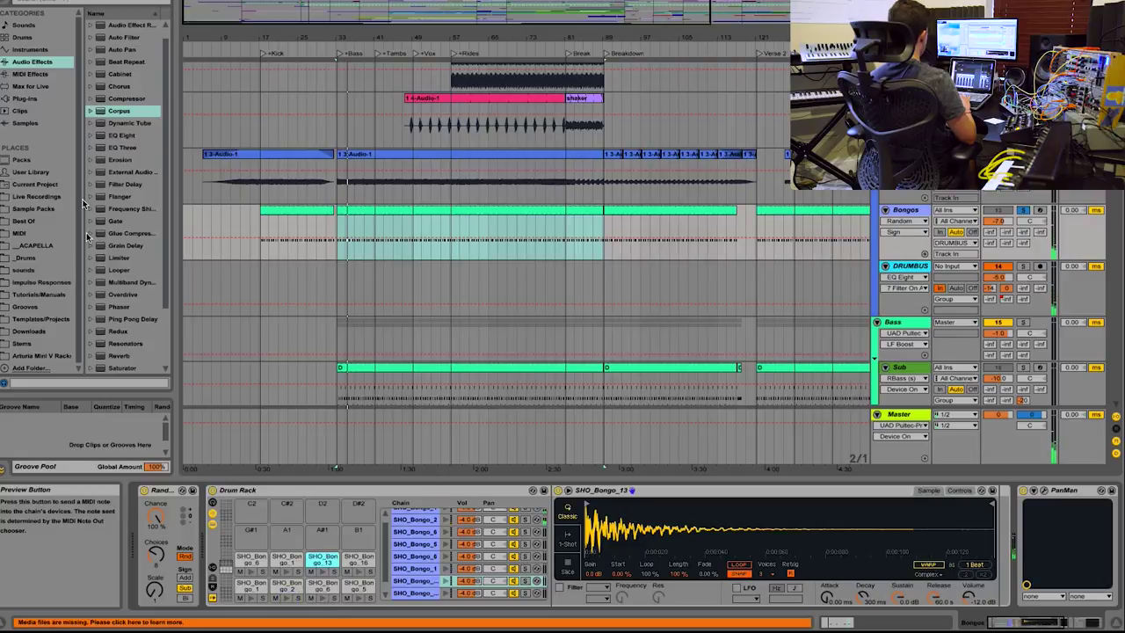
{"action": "left_click", "coordinate": [32, 74]}
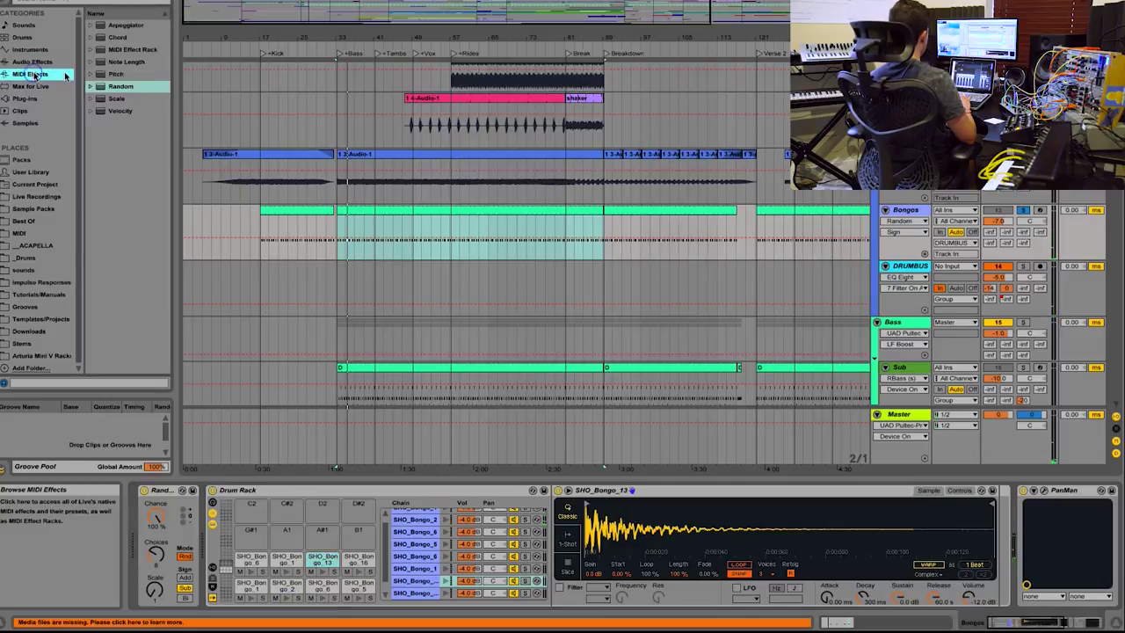
Step: Inspect the Random MIDI effect's Choices on the G#1 pad and play the randomized bongos
{"action": "left_click", "coordinate": [111, 86]}
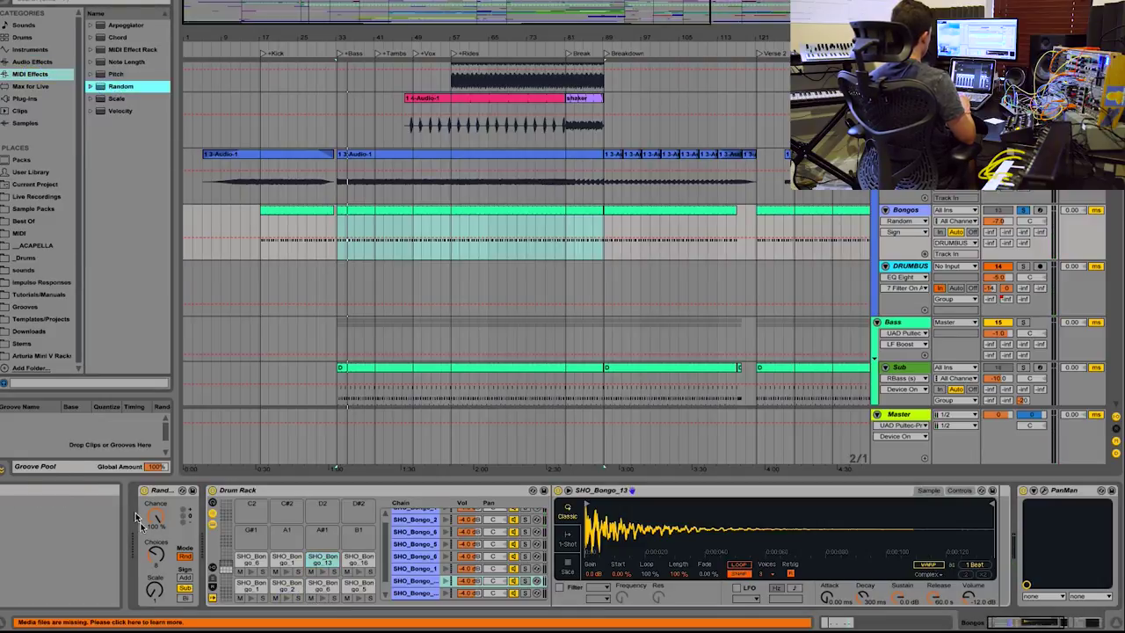
{"action": "left_click", "coordinate": [250, 530]}
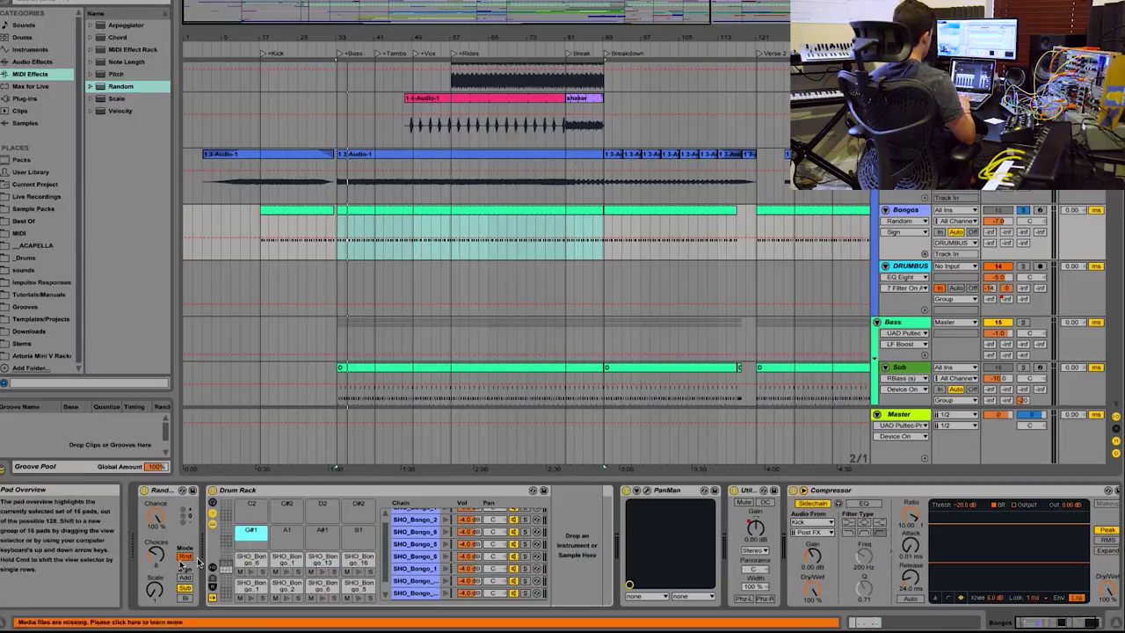
{"action": "left_click", "coordinate": [155, 553]}
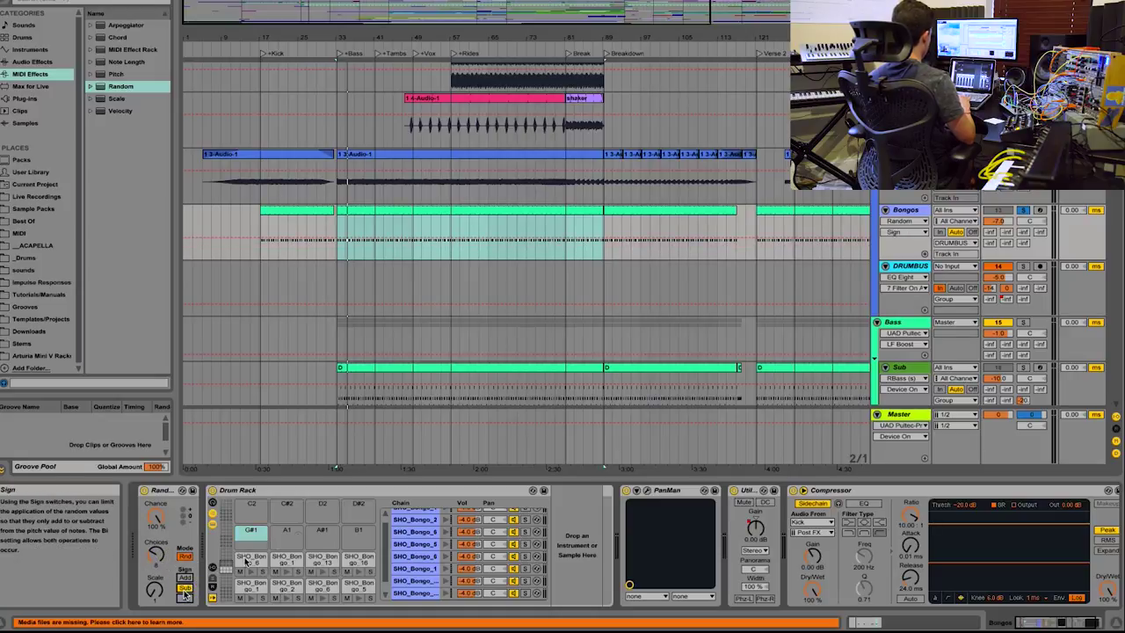
{"action": "left_click", "coordinate": [247, 541]}
{"action": "key", "text": "space"}
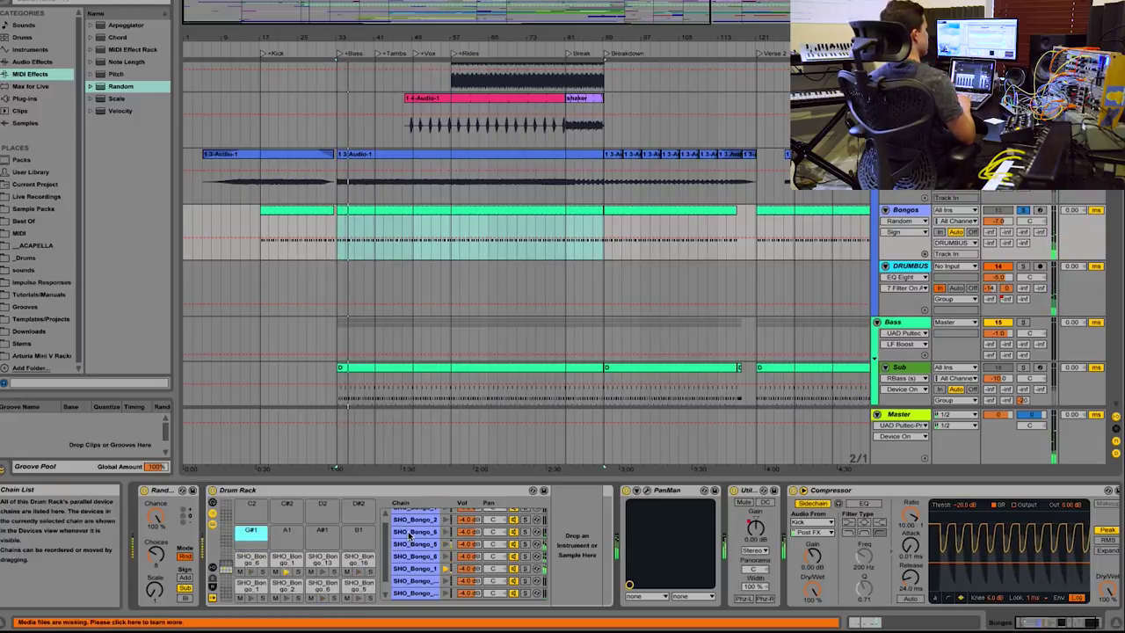
Step: Scroll the arrangement up and show the Shaker track's PanMan, EQ Eight and LittleAlterBoy chain
{"action": "left_click", "coordinate": [503, 220]}
{"action": "scroll", "coordinate": [501, 220], "scroll_direction": "up", "scroll_amount": 5}
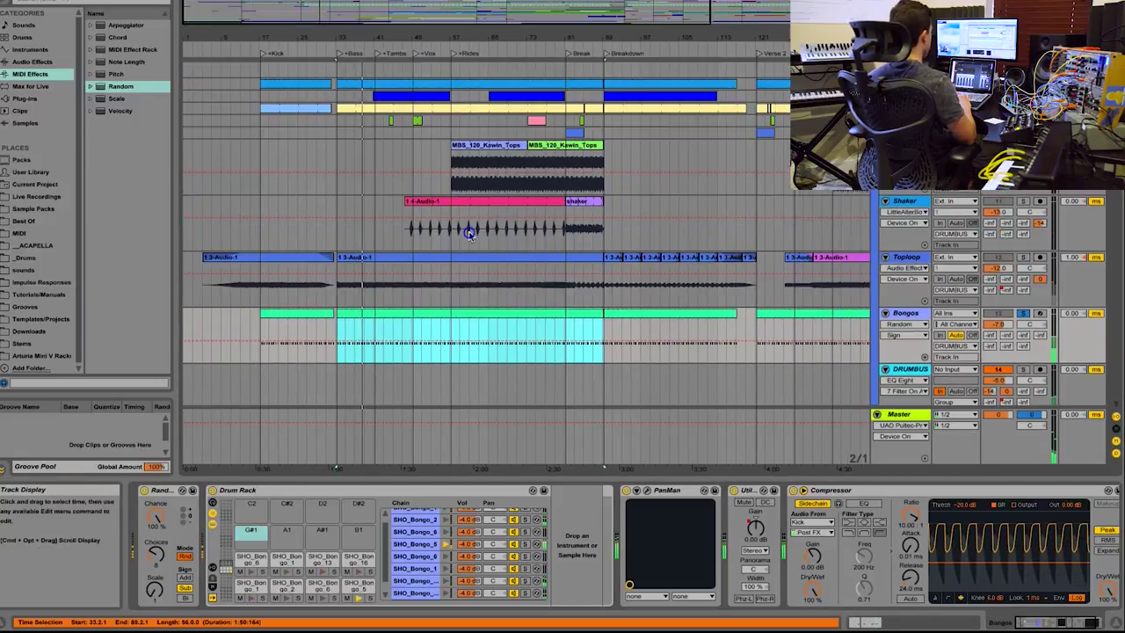
{"action": "left_click", "coordinate": [468, 233]}
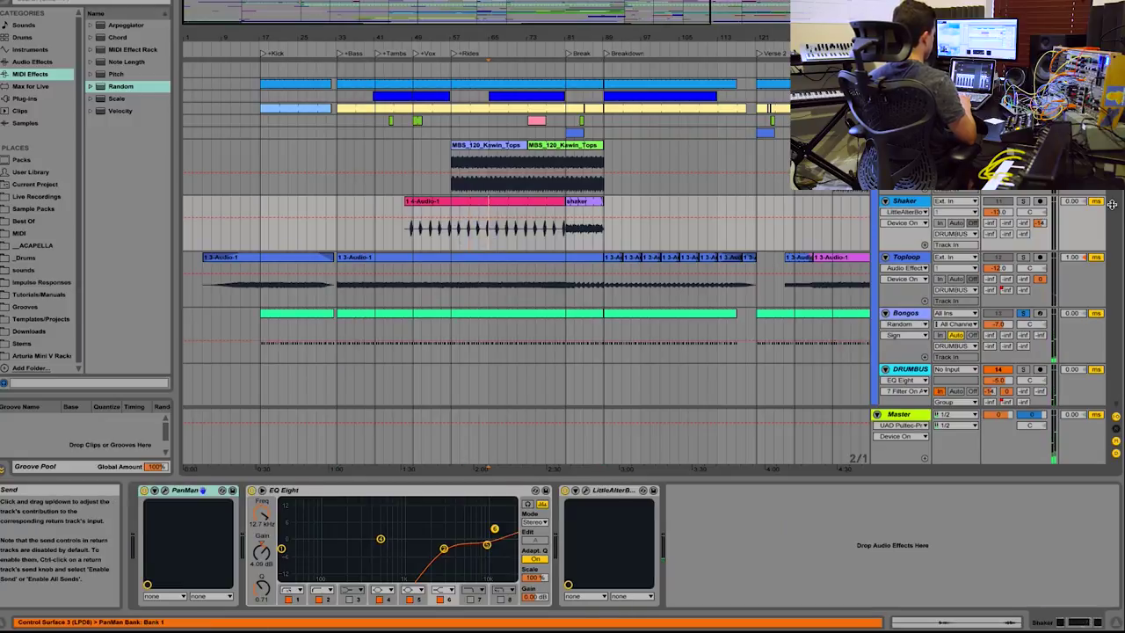
Step: Select the shaker clip and solo the Shaker track
{"action": "left_click", "coordinate": [584, 227]}
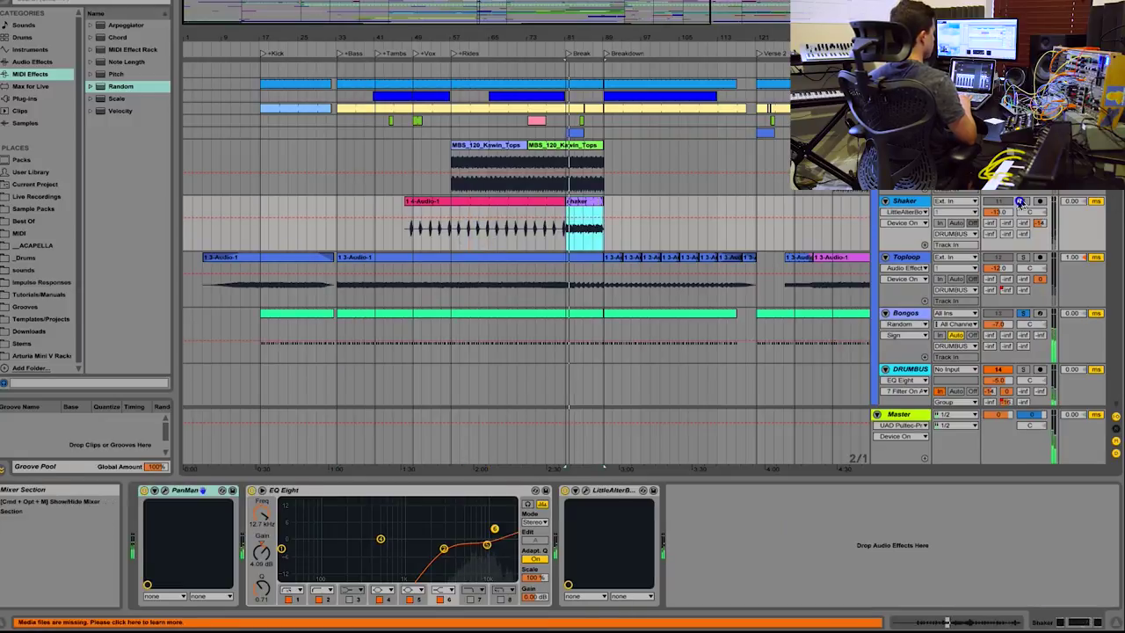
{"action": "left_click", "coordinate": [1022, 201]}
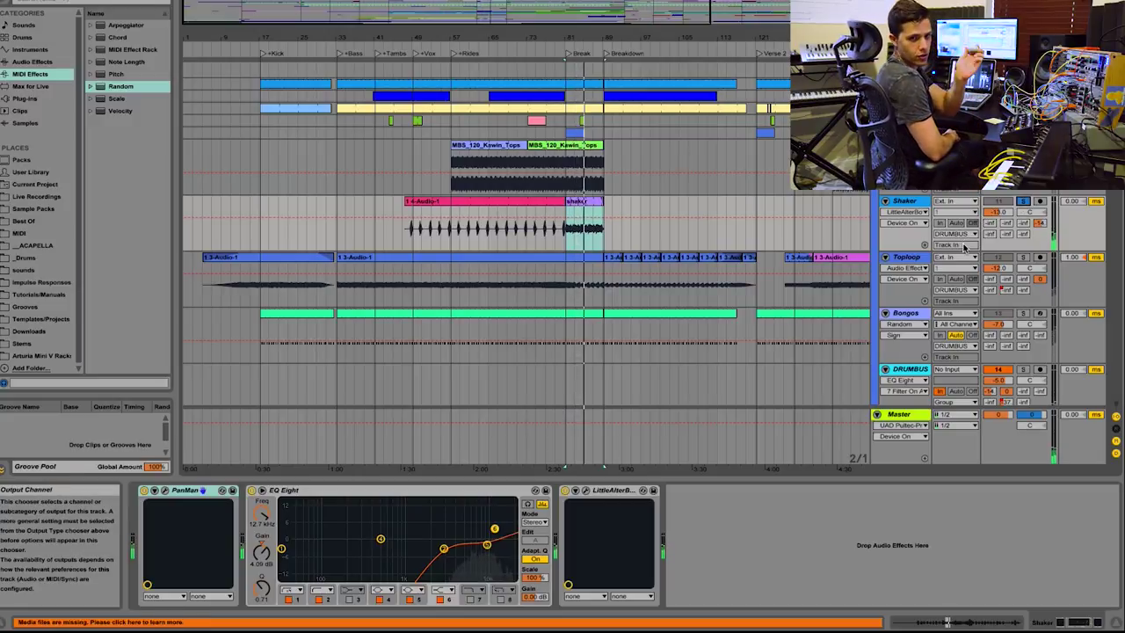
{"action": "scroll", "coordinate": [991, 281], "scroll_direction": "up", "scroll_amount": 1}
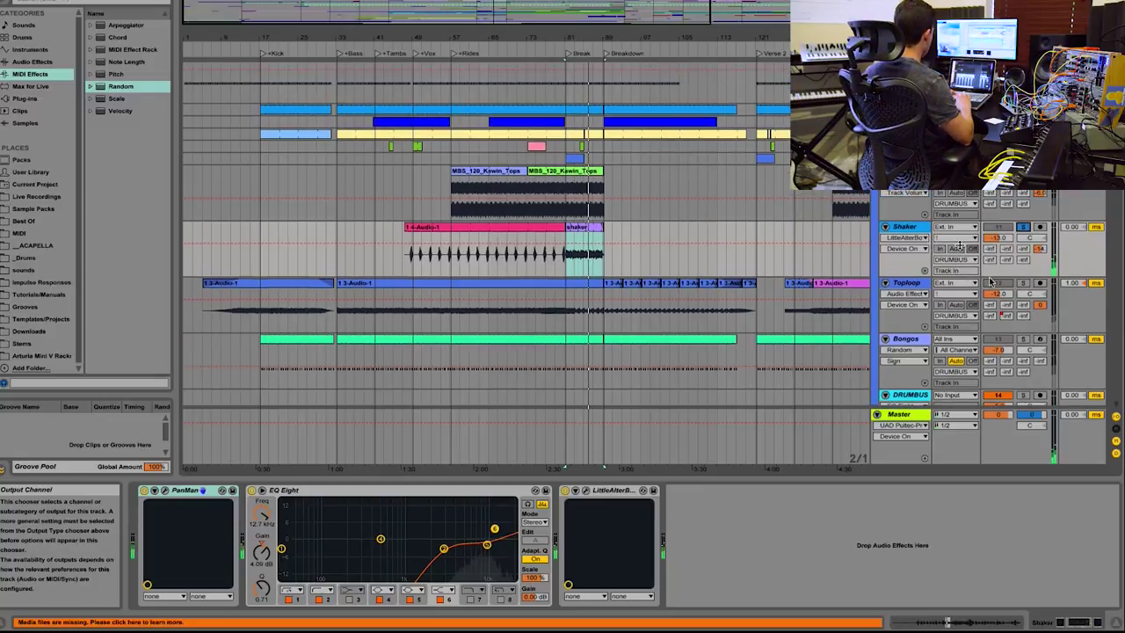
{"action": "scroll", "coordinate": [990, 281], "scroll_direction": "up", "scroll_amount": 1}
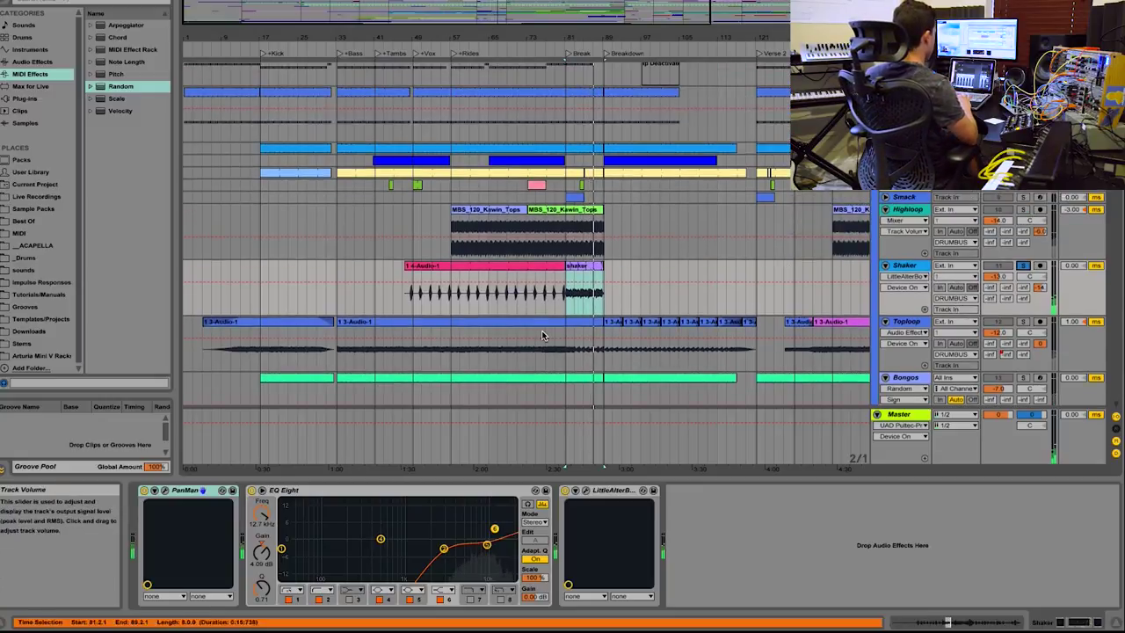
{"action": "scroll", "coordinate": [543, 325], "scroll_direction": "down", "scroll_amount": 3}
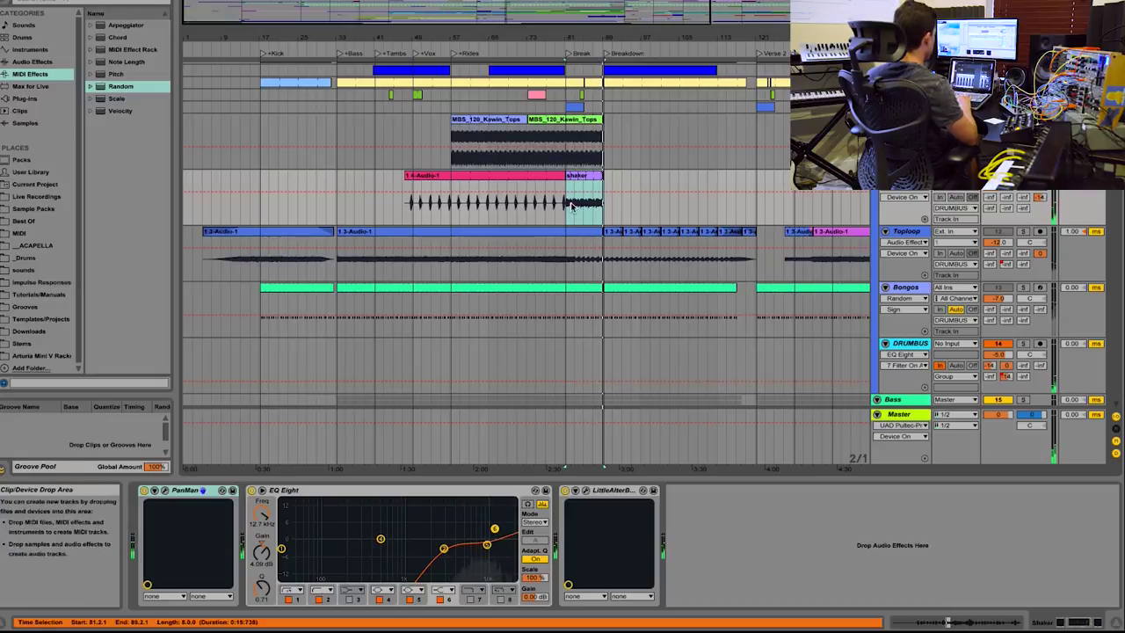
Step: Deselect the shaker clip and scroll up toward the Highloop track
{"action": "left_click", "coordinate": [548, 208]}
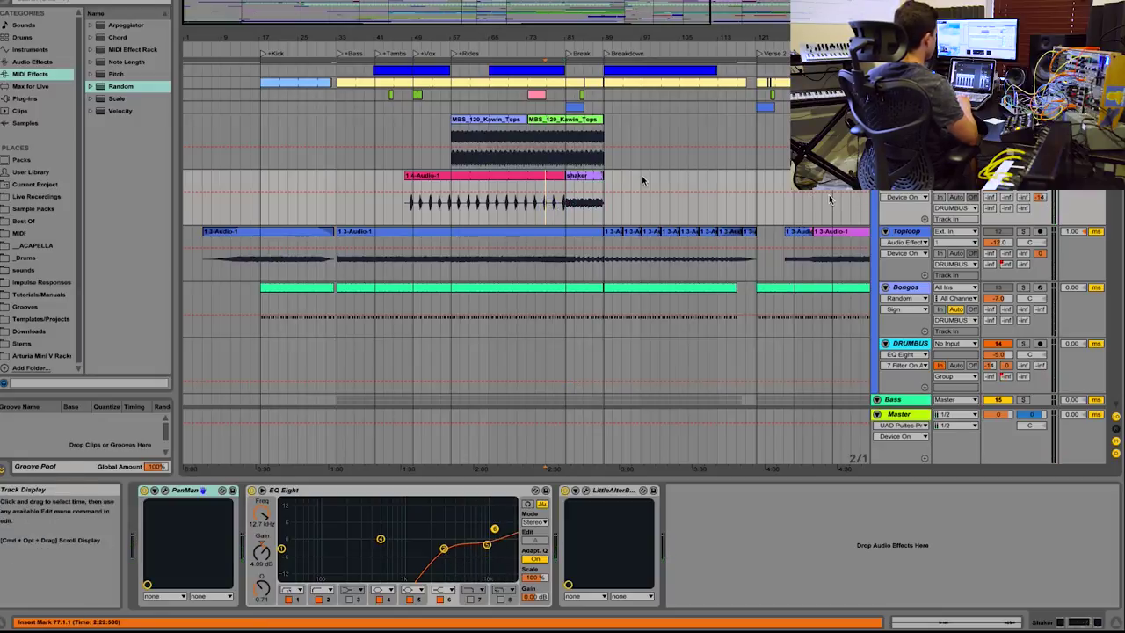
{"action": "scroll", "coordinate": [615, 172], "scroll_direction": "up", "scroll_amount": 4}
{"action": "scroll", "coordinate": [642, 173], "scroll_direction": "up", "scroll_amount": 1}
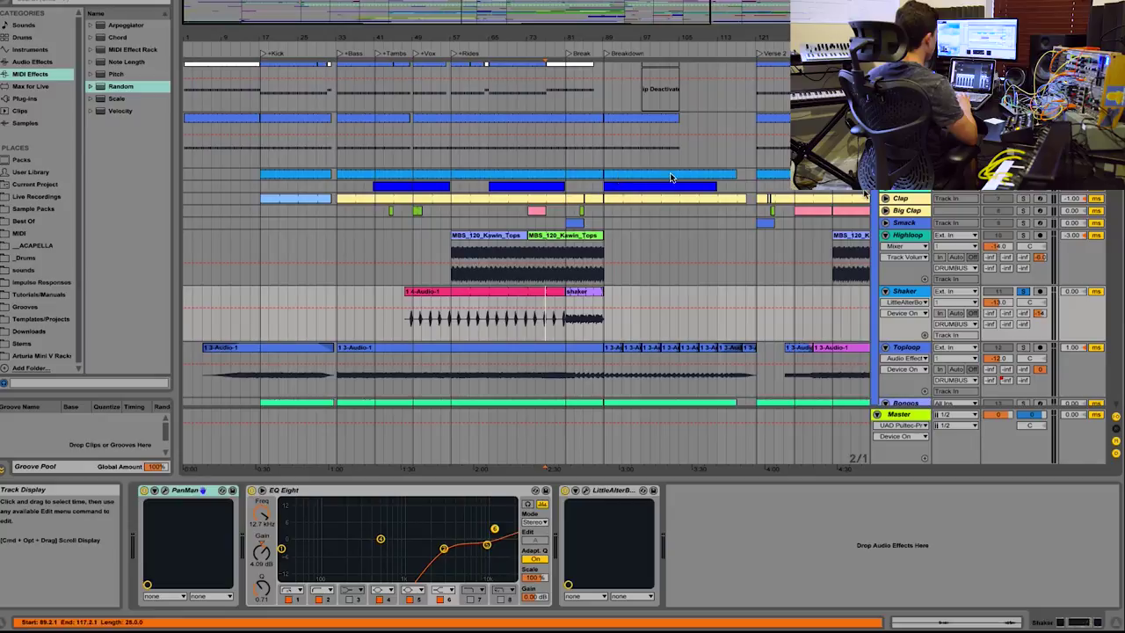
Step: Show the Clap track's device chain and scroll through it
{"action": "left_click", "coordinate": [907, 235]}
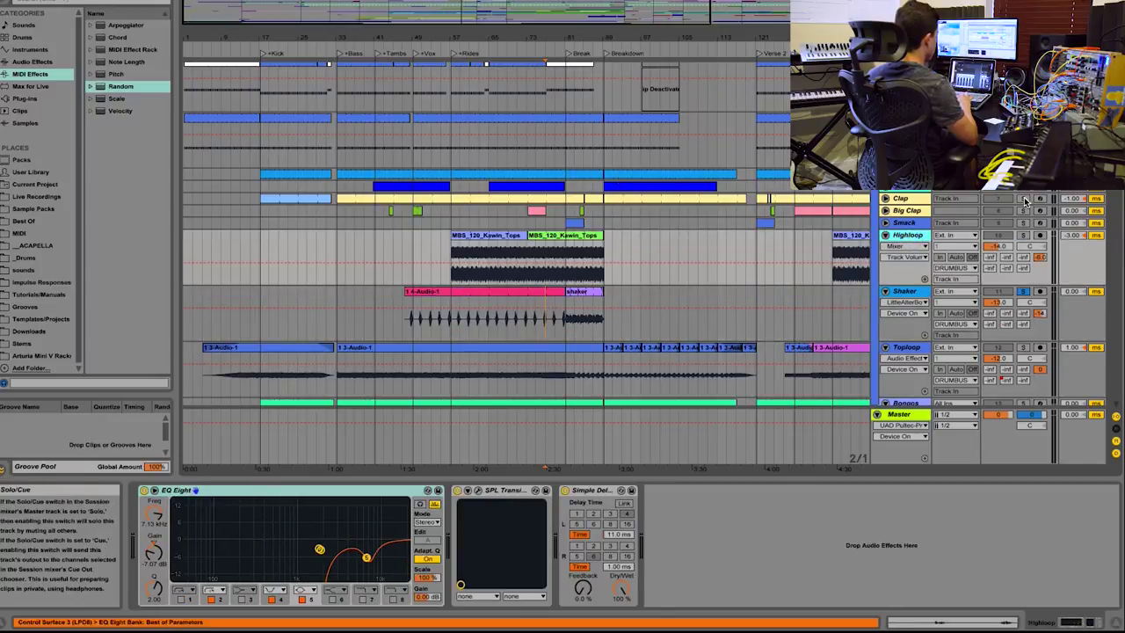
{"action": "left_click", "coordinate": [910, 201]}
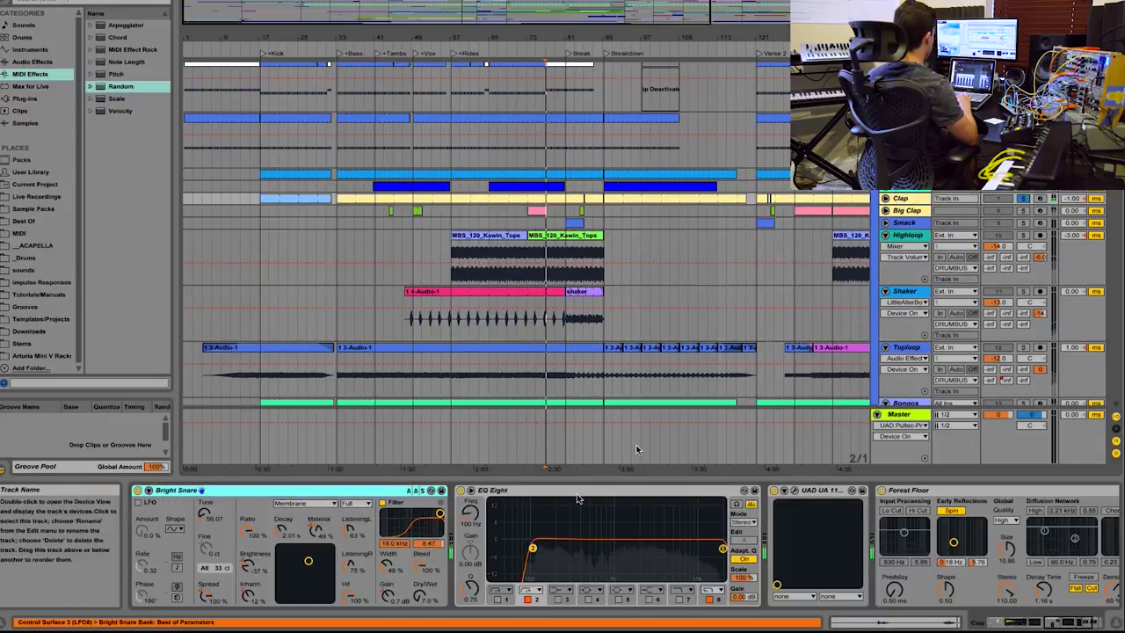
{"action": "scroll", "coordinate": [437, 583], "scroll_direction": "left", "scroll_amount": 6}
{"action": "scroll", "coordinate": [436, 577], "scroll_direction": "right", "scroll_amount": 3}
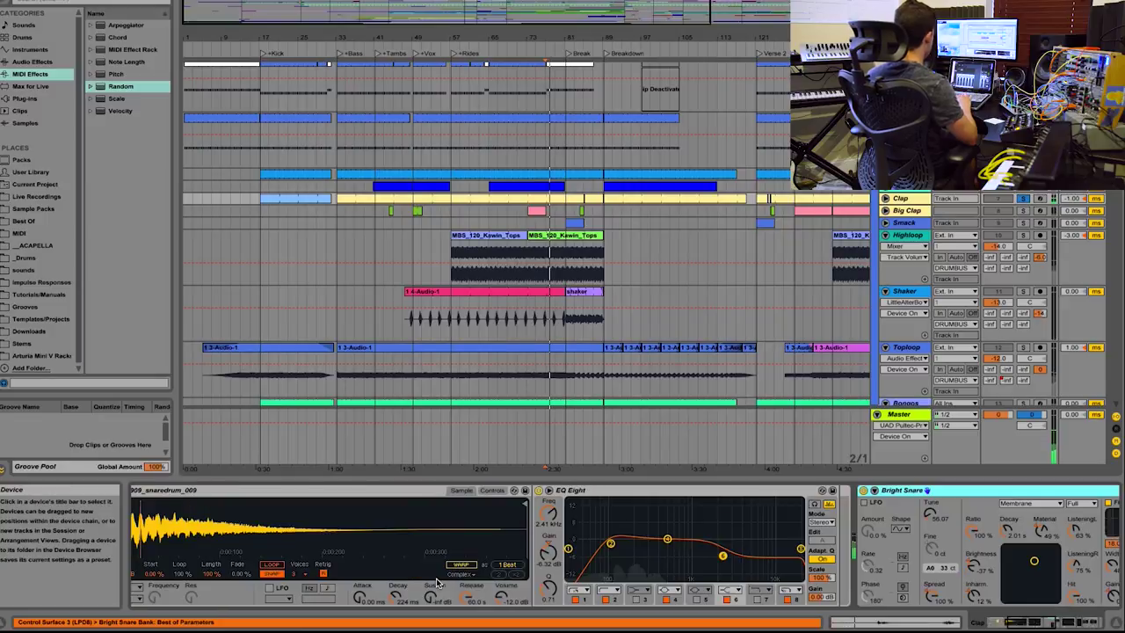
{"action": "scroll", "coordinate": [642, 527], "scroll_direction": "right", "scroll_amount": 3}
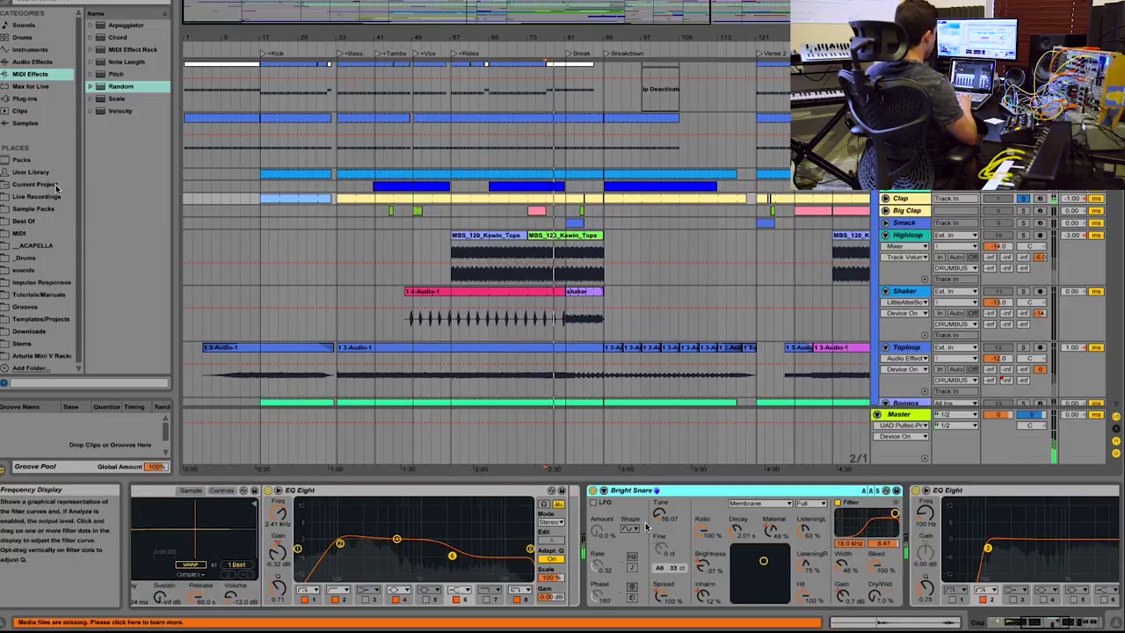
Step: Find the Bright Snare preset under Corpus in the Audio Effects browser
{"action": "left_click", "coordinate": [30, 61]}
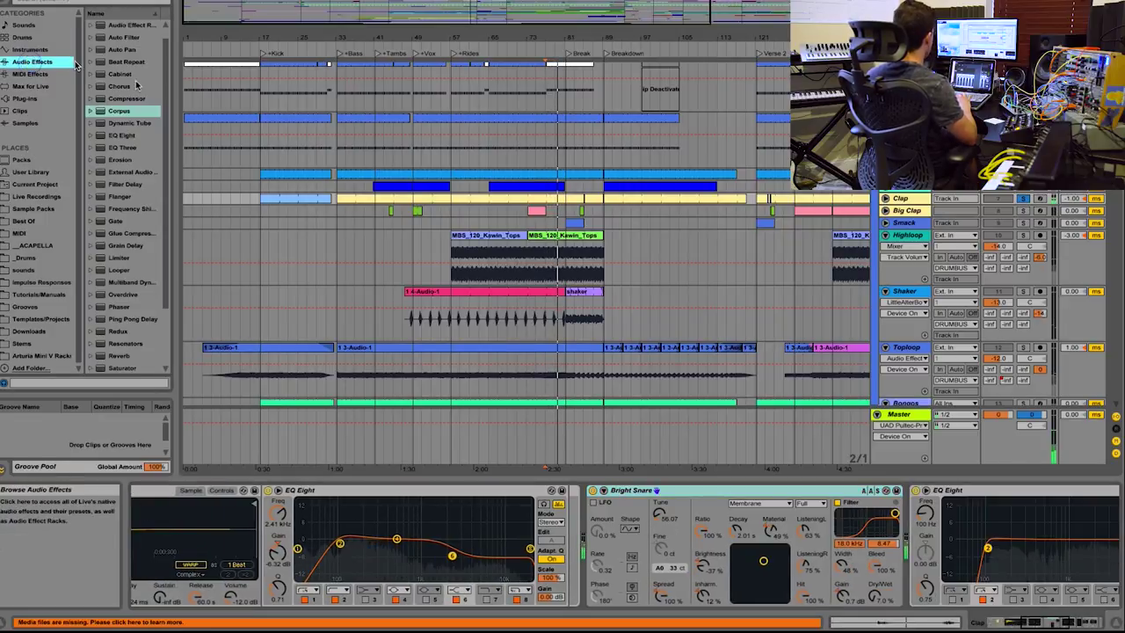
{"action": "left_click", "coordinate": [91, 111]}
{"action": "left_click", "coordinate": [134, 124]}
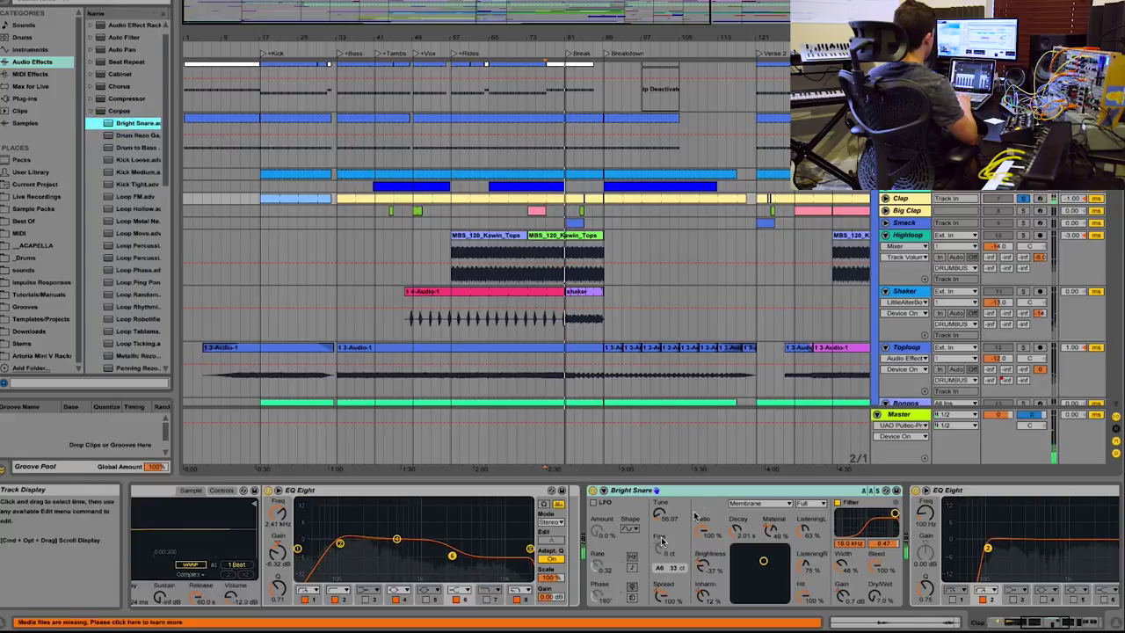
Step: Set the insert marker at bar 49 and select the Clap track's Bright Snare device
{"action": "left_click", "coordinate": [457, 164]}
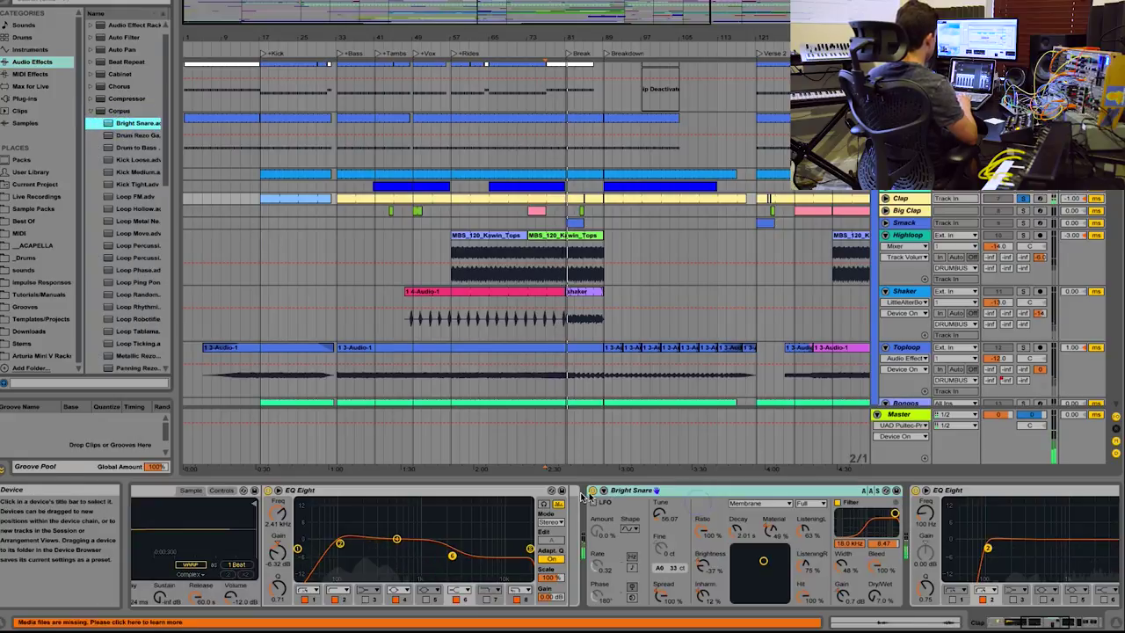
{"action": "left_click", "coordinate": [413, 211]}
{"action": "left_click", "coordinate": [411, 239]}
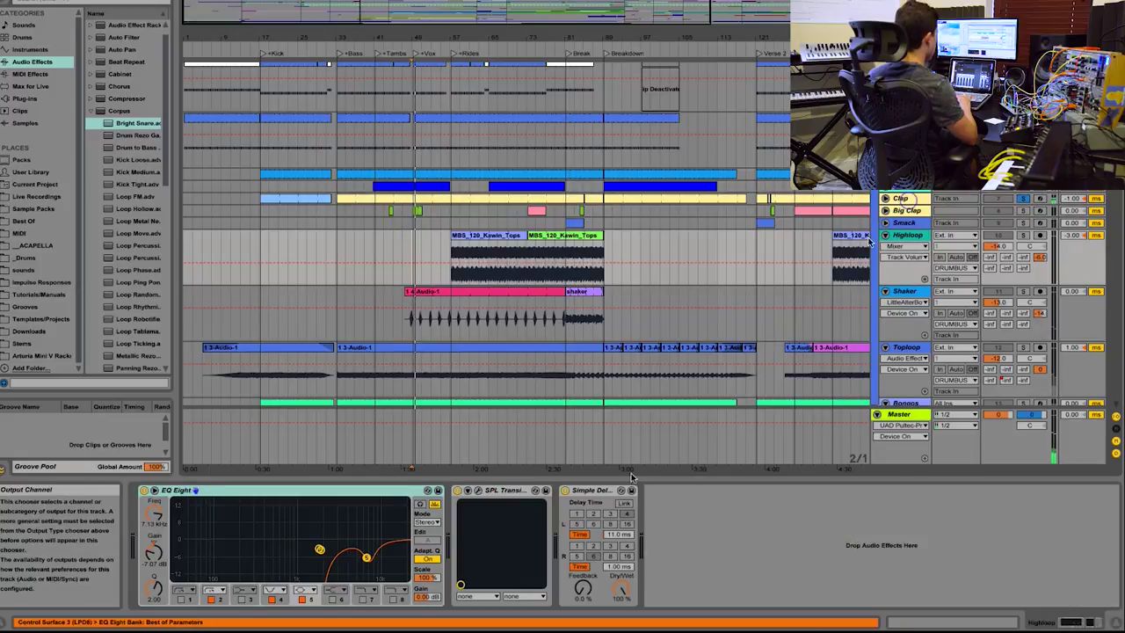
{"action": "key", "text": "Up"}
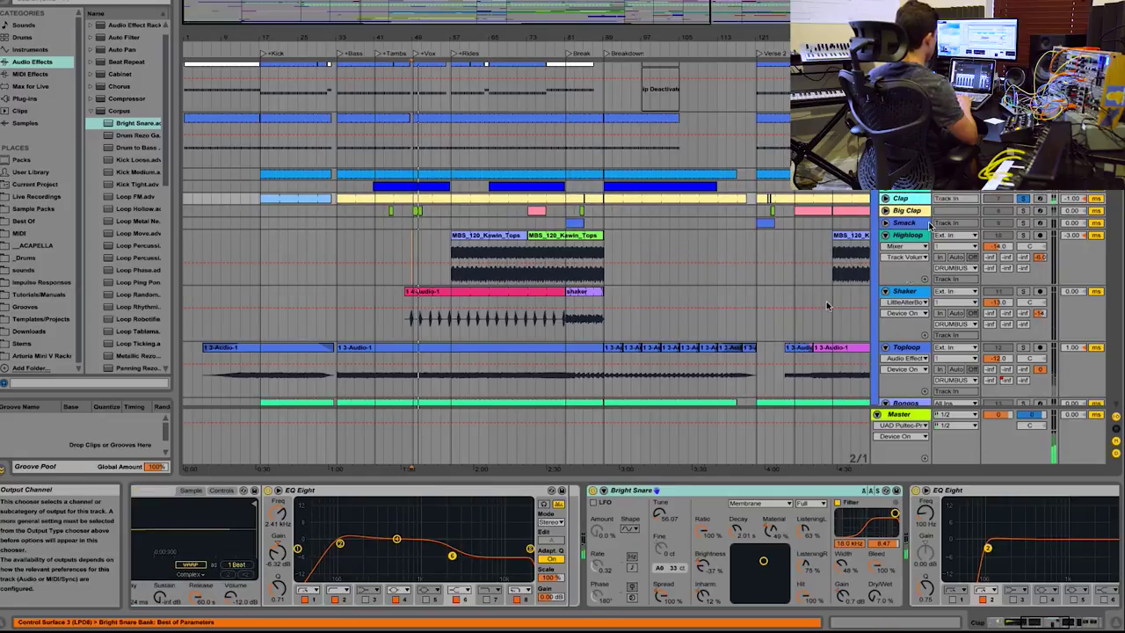
{"action": "left_click", "coordinate": [592, 493]}
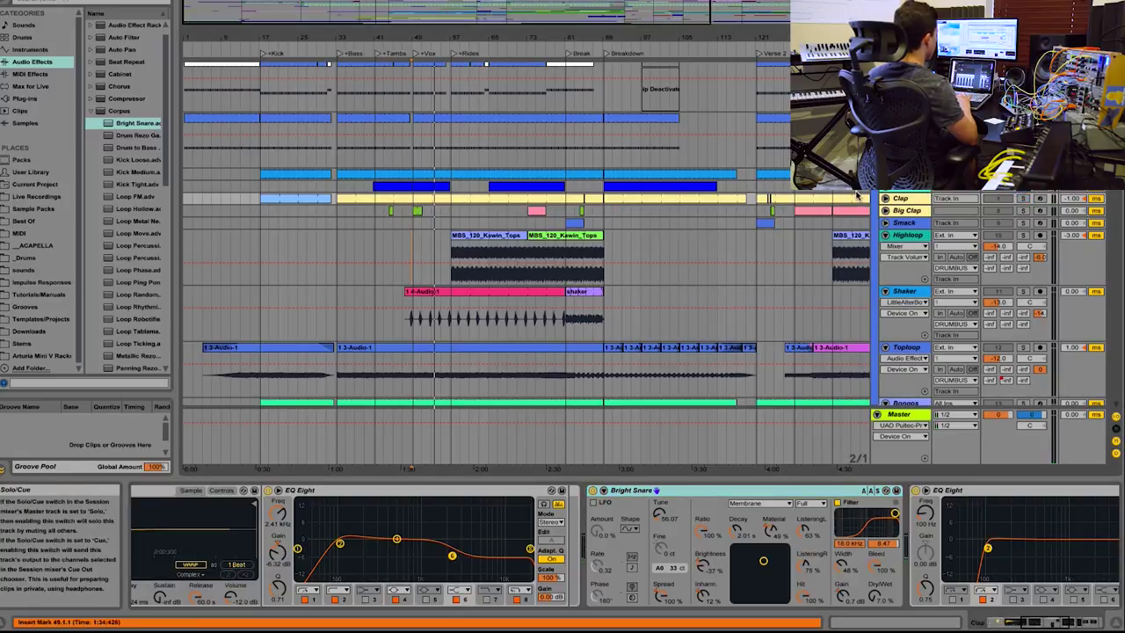
{"action": "left_click", "coordinate": [886, 189]}
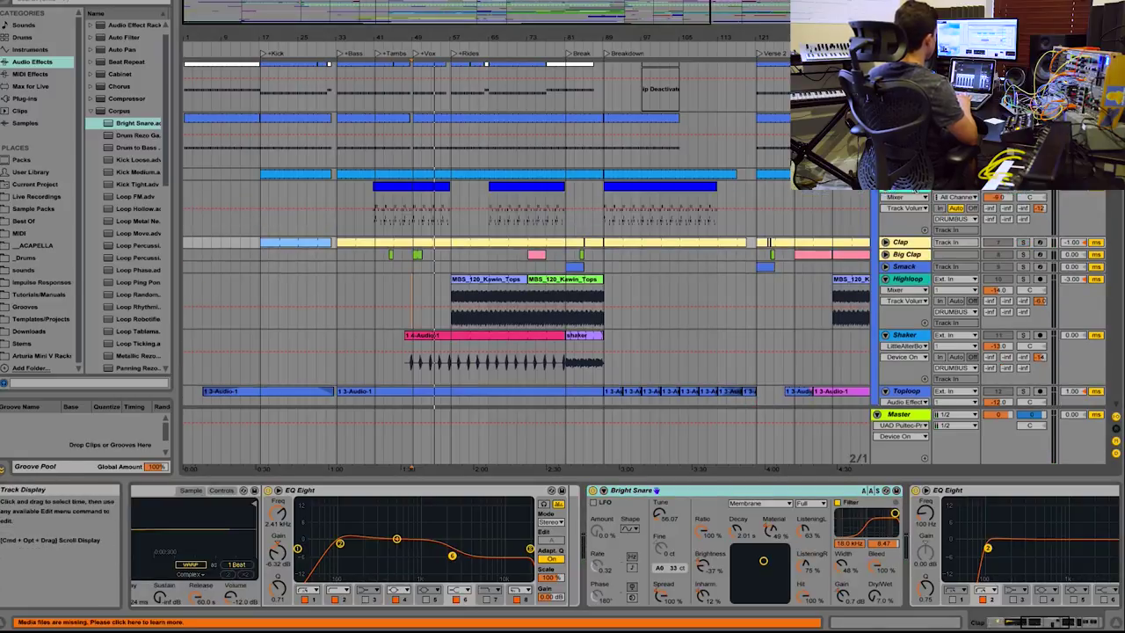
Step: Open the first Tambs MIDI clip to show its finger-cymbal and tambourine notes
{"action": "left_click", "coordinate": [908, 191]}
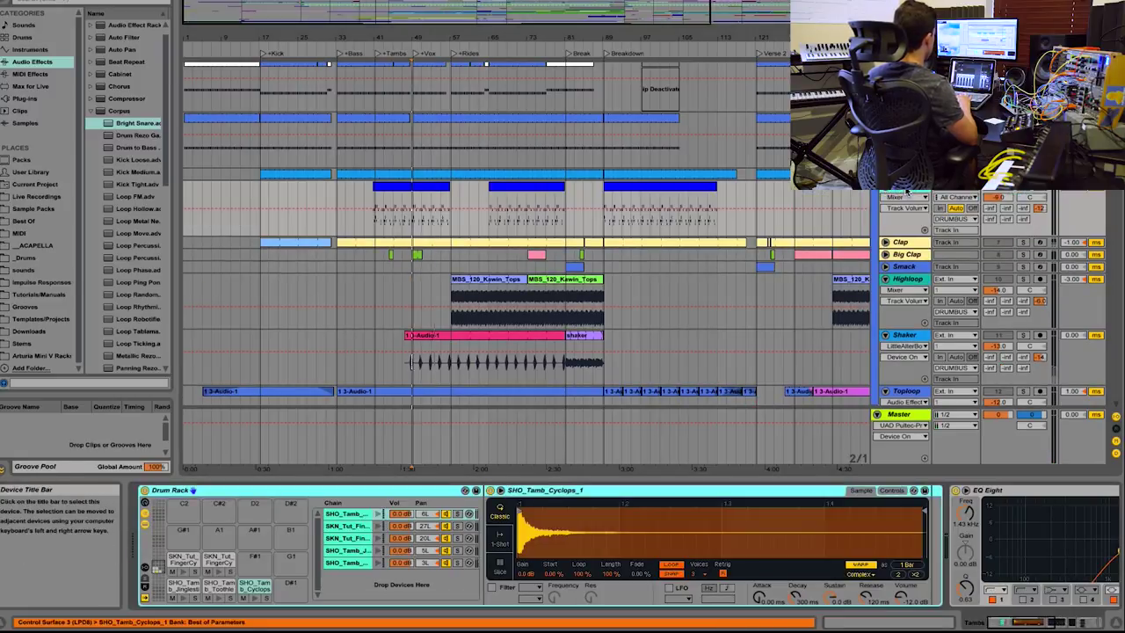
{"action": "double_click", "coordinate": [413, 187]}
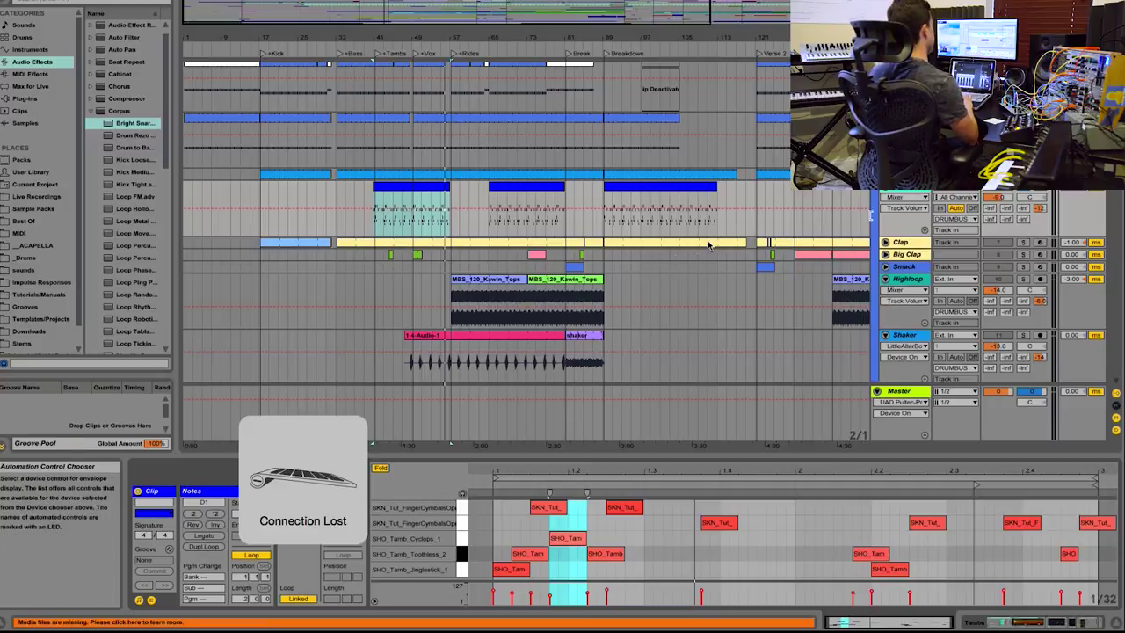
{"action": "left_click", "coordinate": [431, 185]}
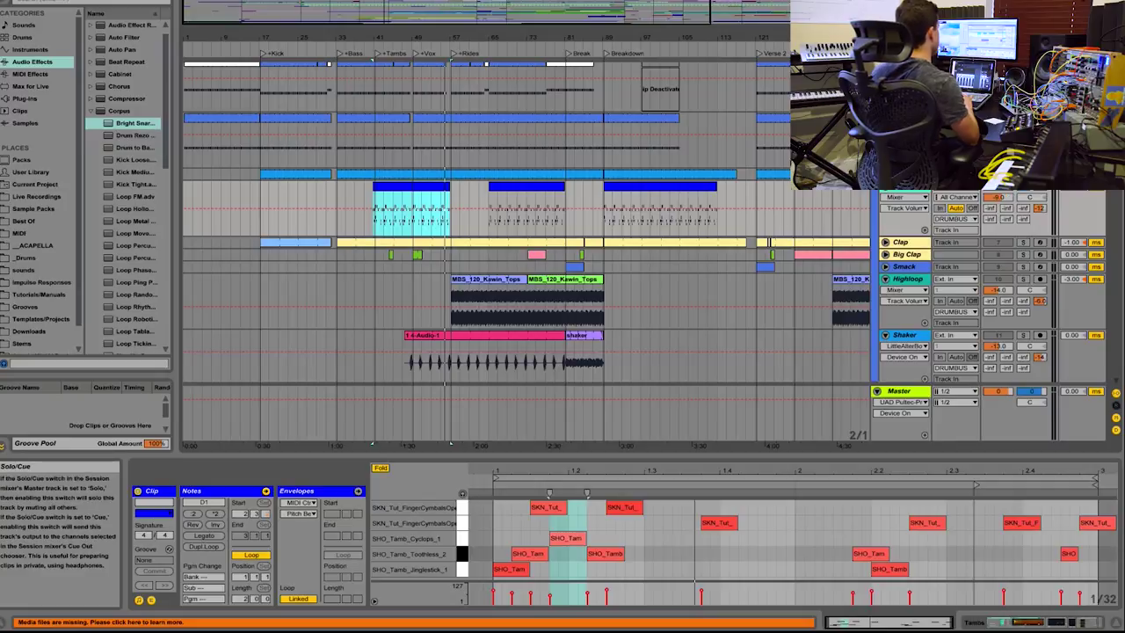
Step: Scroll to the DRUMBUS track and show its device chain
{"action": "scroll", "coordinate": [527, 264], "scroll_direction": "up", "scroll_amount": 3}
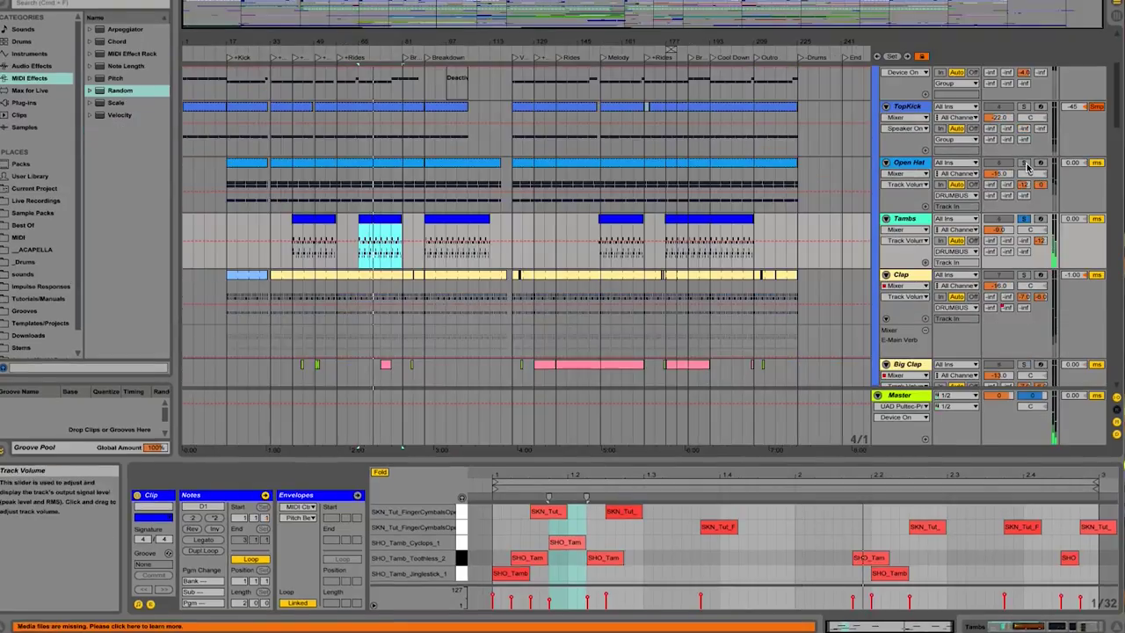
{"action": "scroll", "coordinate": [697, 157], "scroll_direction": "up", "scroll_amount": 3}
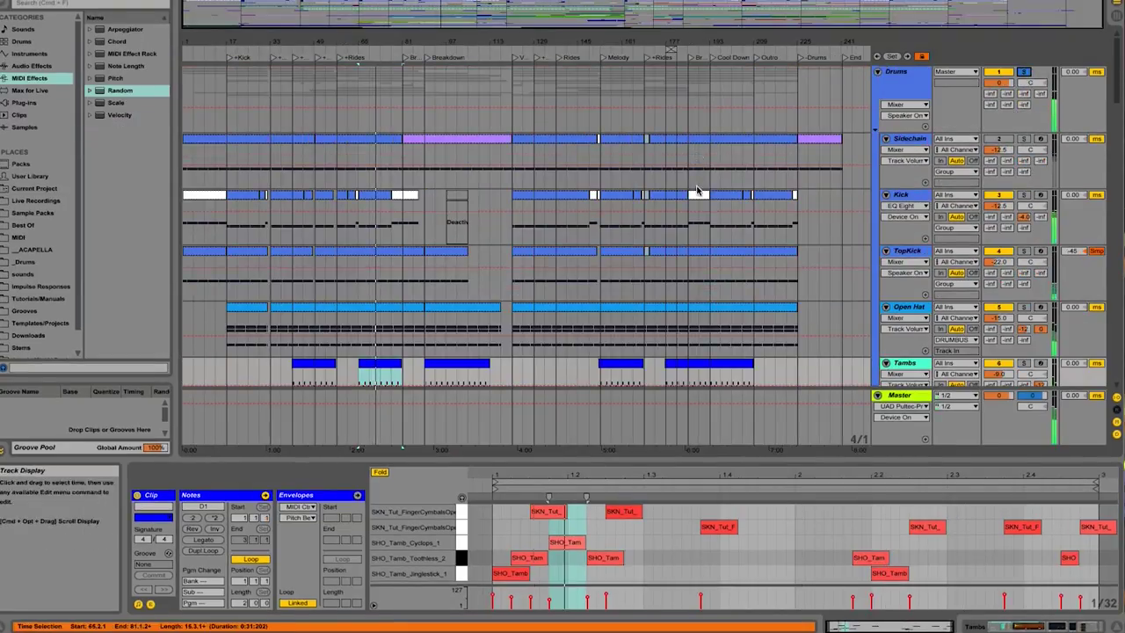
{"action": "scroll", "coordinate": [747, 212], "scroll_direction": "down", "scroll_amount": 4}
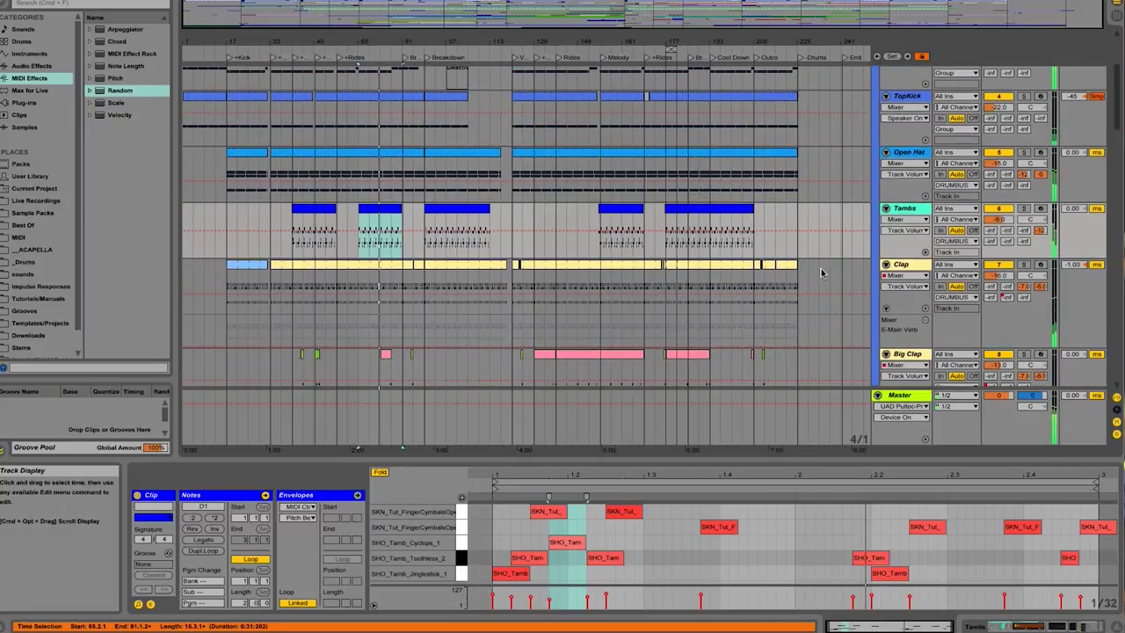
{"action": "scroll", "coordinate": [747, 213], "scroll_direction": "down", "scroll_amount": 8}
{"action": "left_click", "coordinate": [910, 338]}
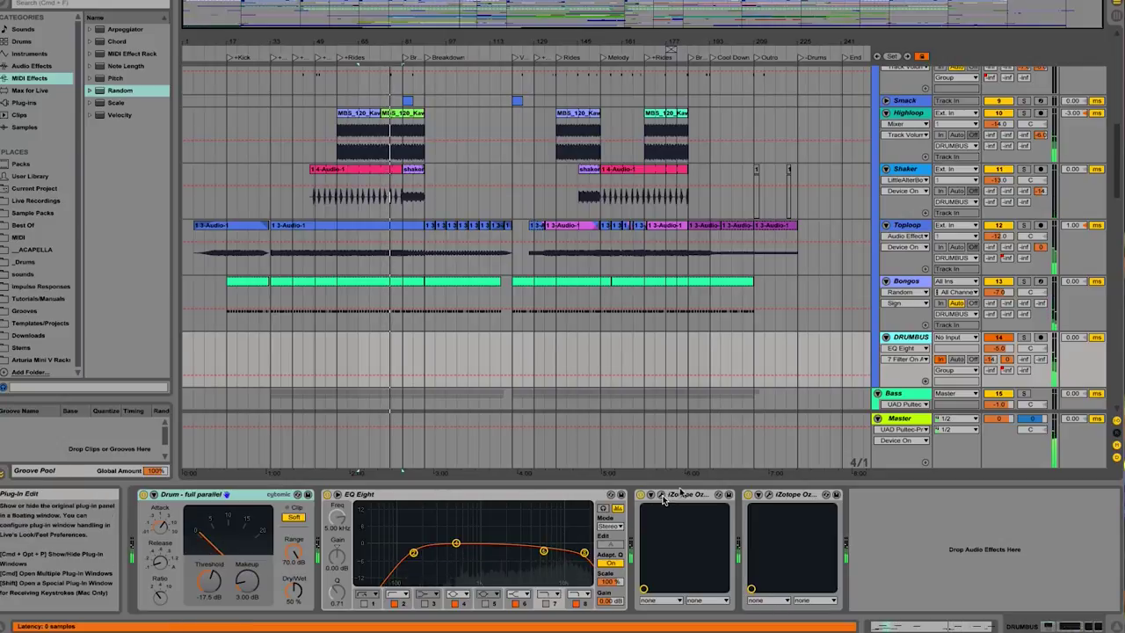
Step: Check the Ozone 7 Imager, then view and close the Ozone 7 Dynamic EQ window
{"action": "left_click", "coordinate": [769, 495]}
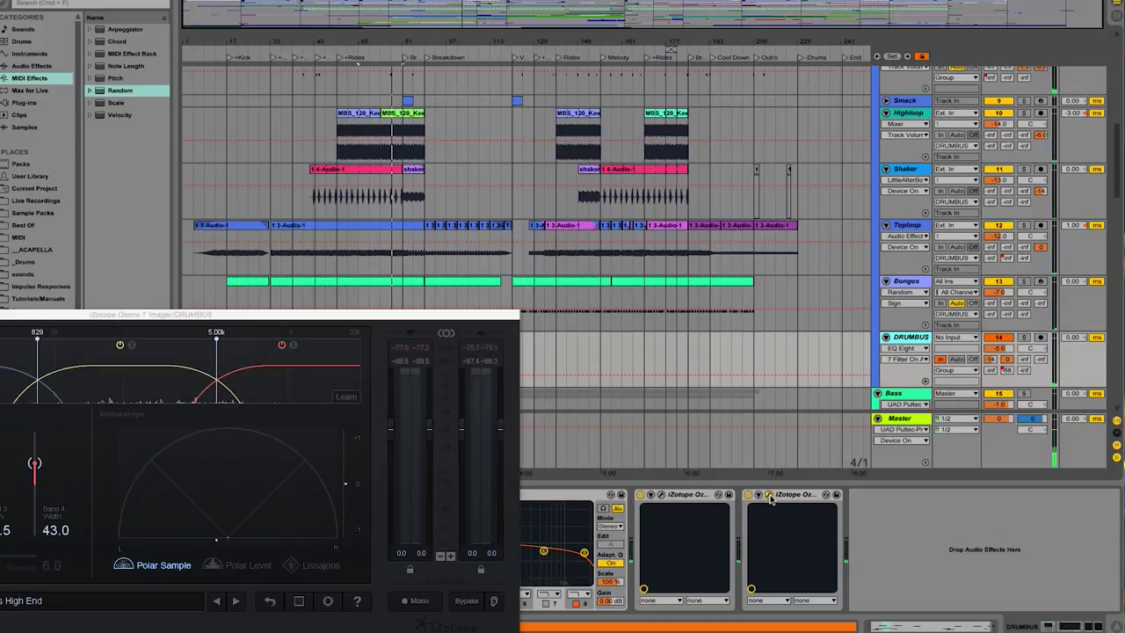
{"action": "left_click", "coordinate": [769, 496]}
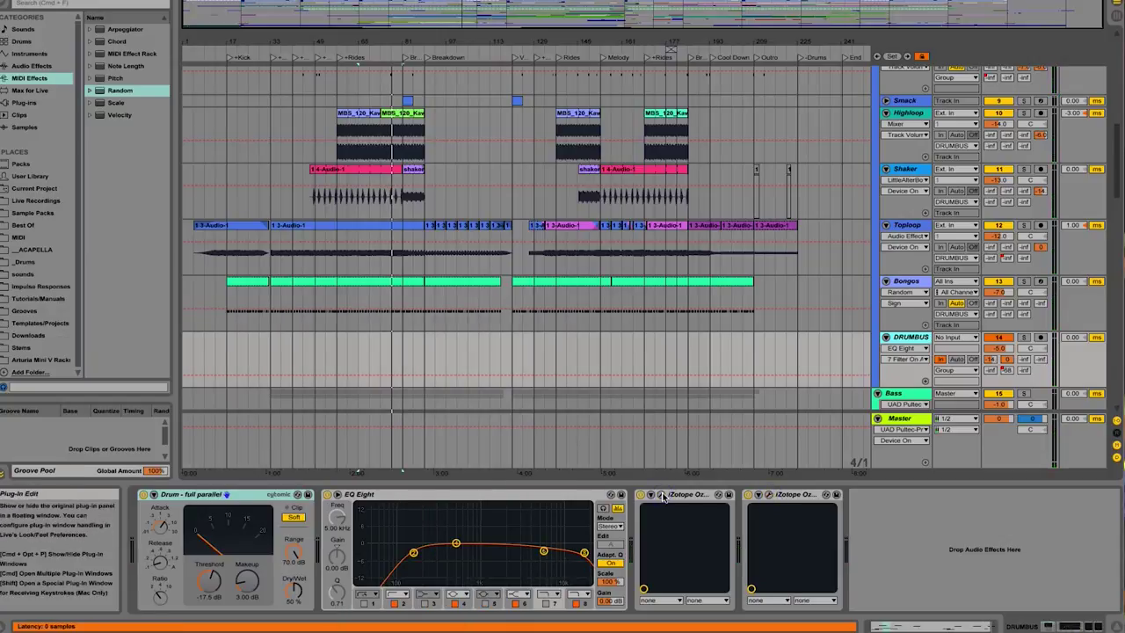
{"action": "left_click", "coordinate": [662, 495]}
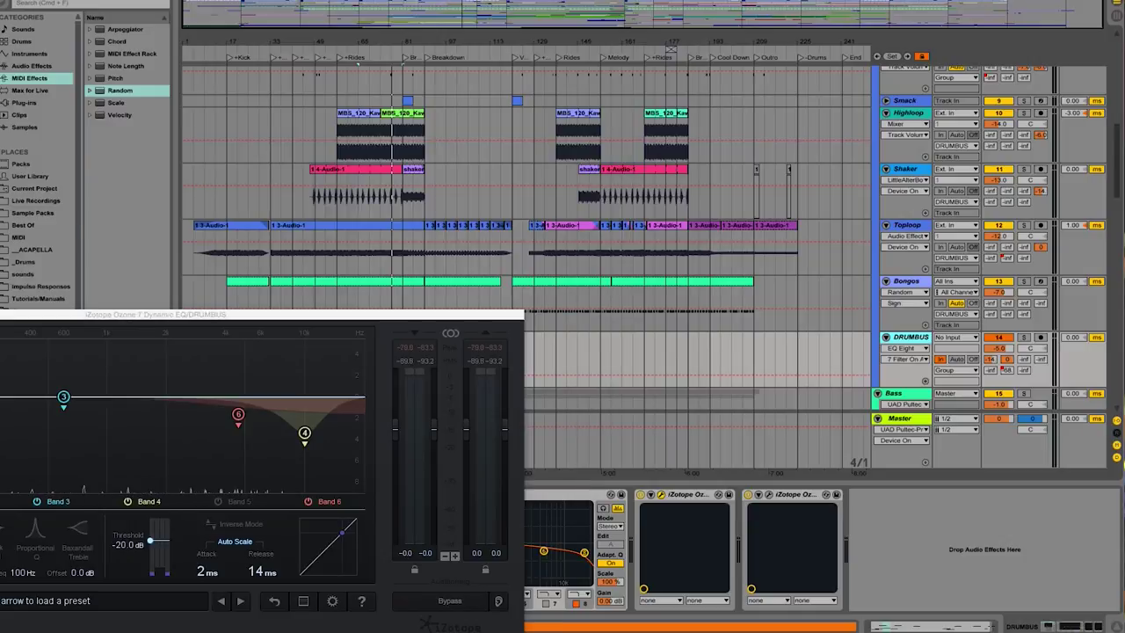
{"action": "key", "text": "super+alt+p"}
Step: Show the D Chorus return's chain and view the Studio D Chorus plug-in window
{"action": "scroll", "coordinate": [788, 330], "scroll_direction": "down", "scroll_amount": 10}
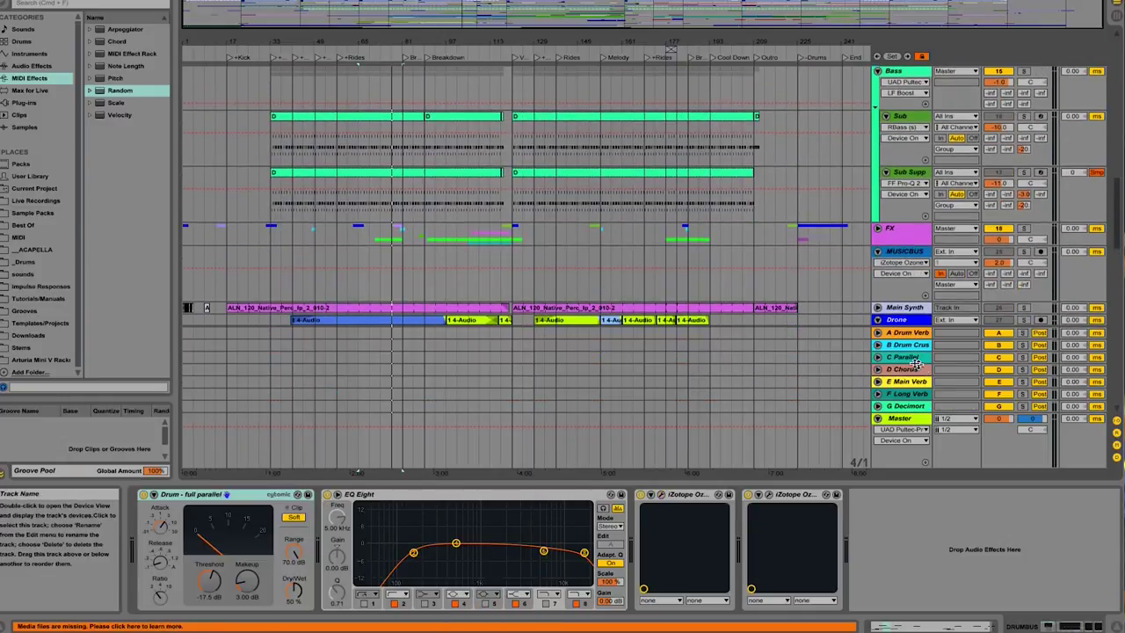
{"action": "left_click", "coordinate": [908, 369]}
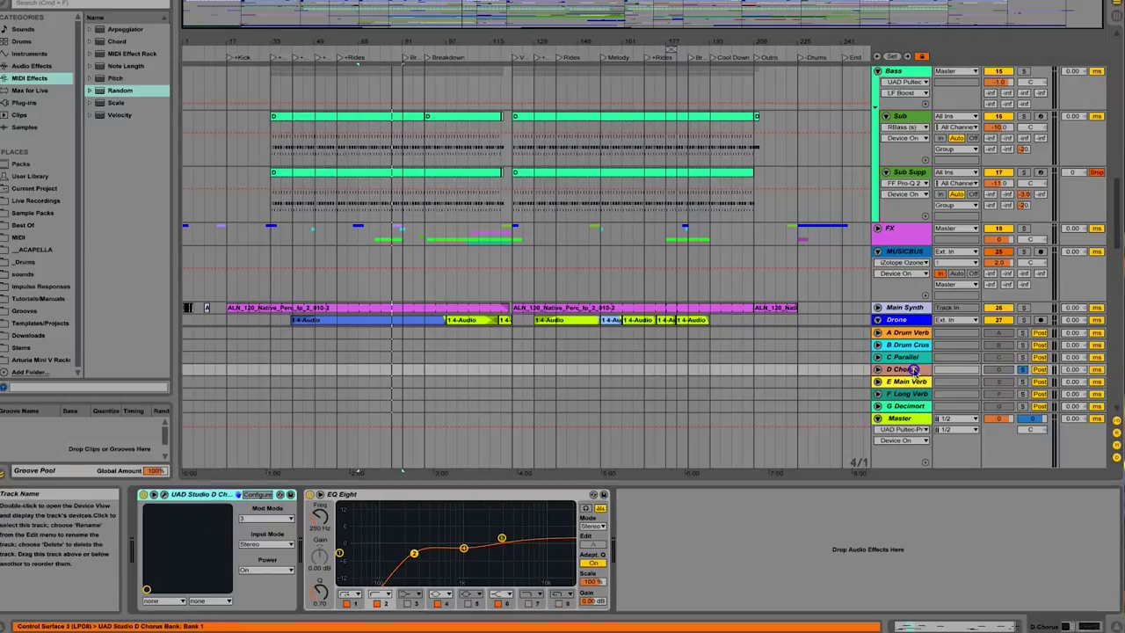
{"action": "left_click", "coordinate": [163, 494]}
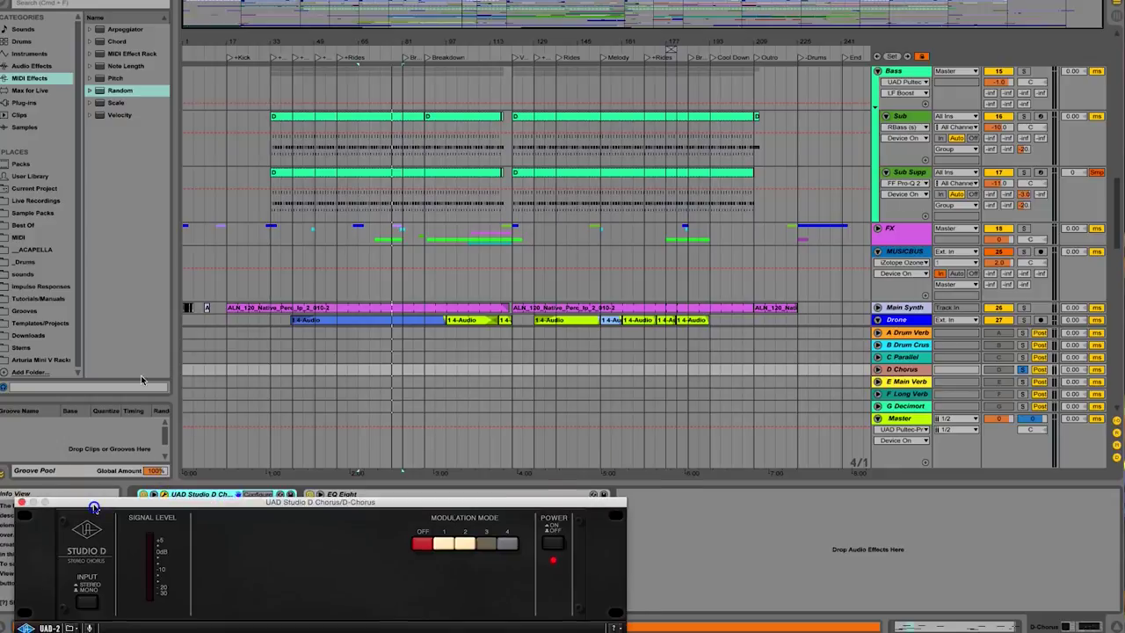
{"action": "left_click_drag", "start_coordinate": [94, 508], "coordinate": [176, 335]}
{"action": "left_click", "coordinate": [111, 329]}
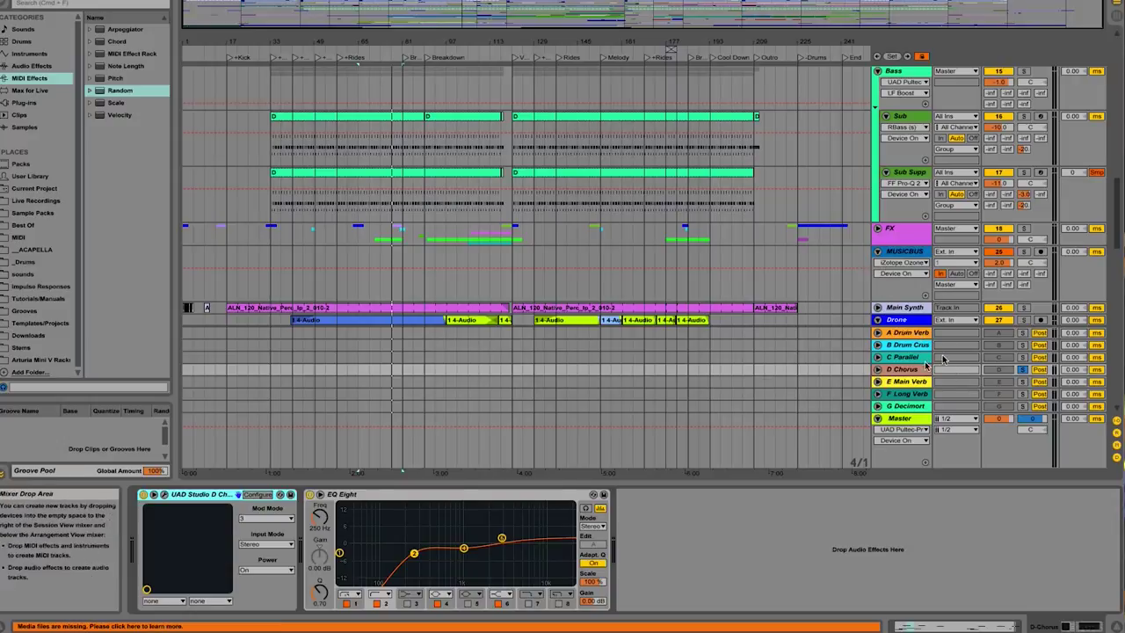
Step: Play the arrangement briefly, then solo the C Parallel return
{"action": "key", "text": "space"}
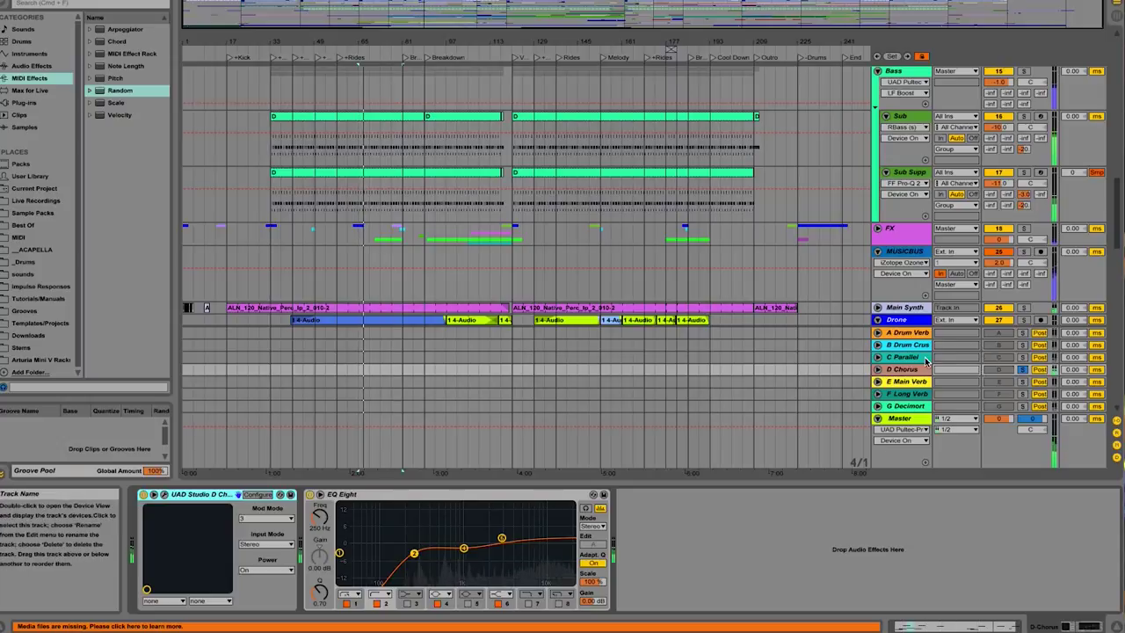
{"action": "key", "text": "space"}
{"action": "left_click", "coordinate": [1023, 357]}
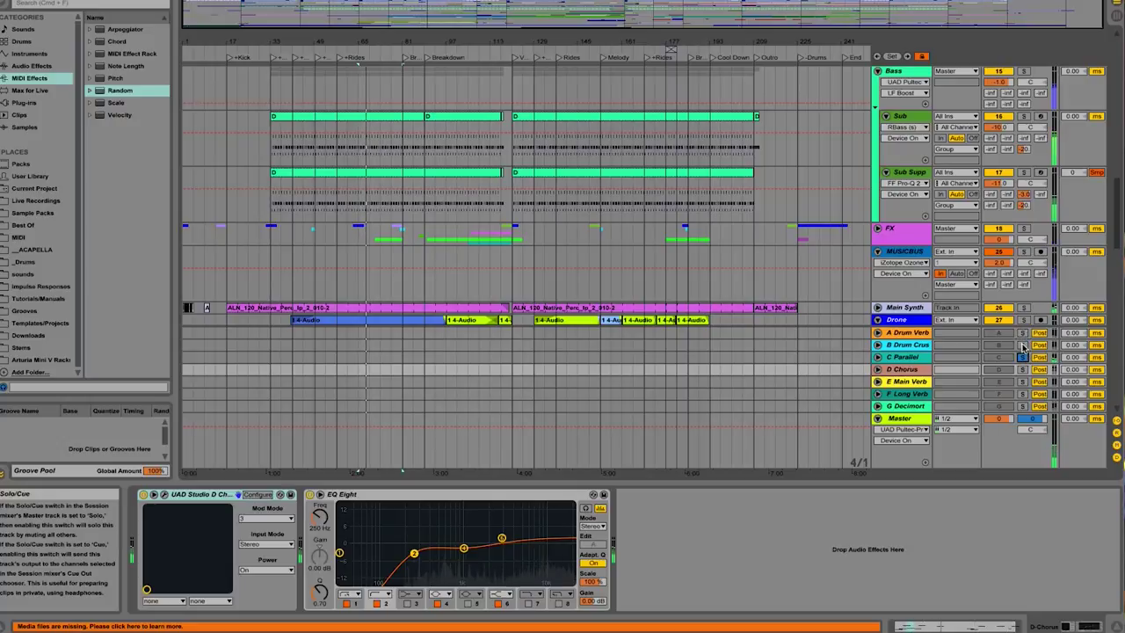
Step: Solo the B-Drum Crush return and view its Redoptor plug-in window
{"action": "left_click", "coordinate": [1022, 345]}
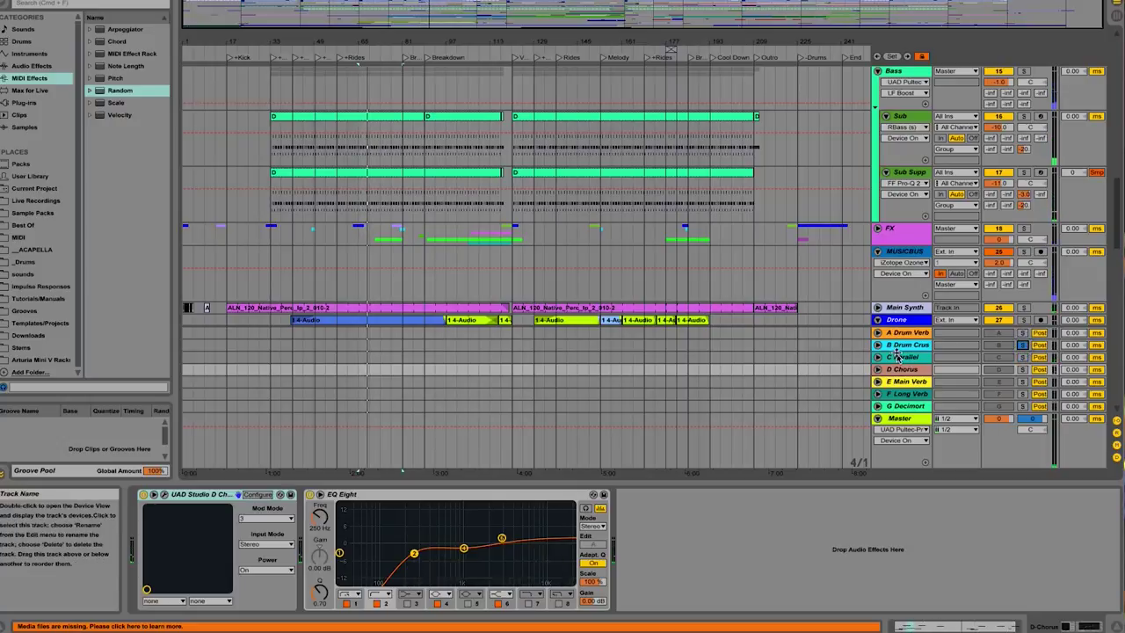
{"action": "left_click", "coordinate": [901, 344]}
{"action": "left_click", "coordinate": [163, 495]}
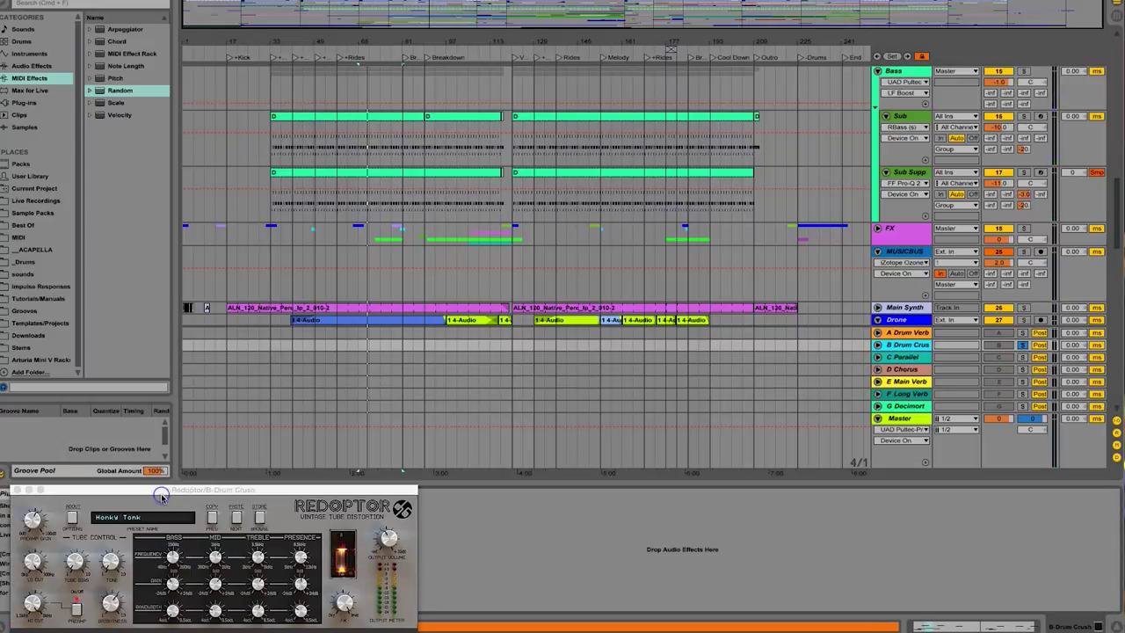
{"action": "left_click_drag", "start_coordinate": [209, 490], "coordinate": [395, 362]}
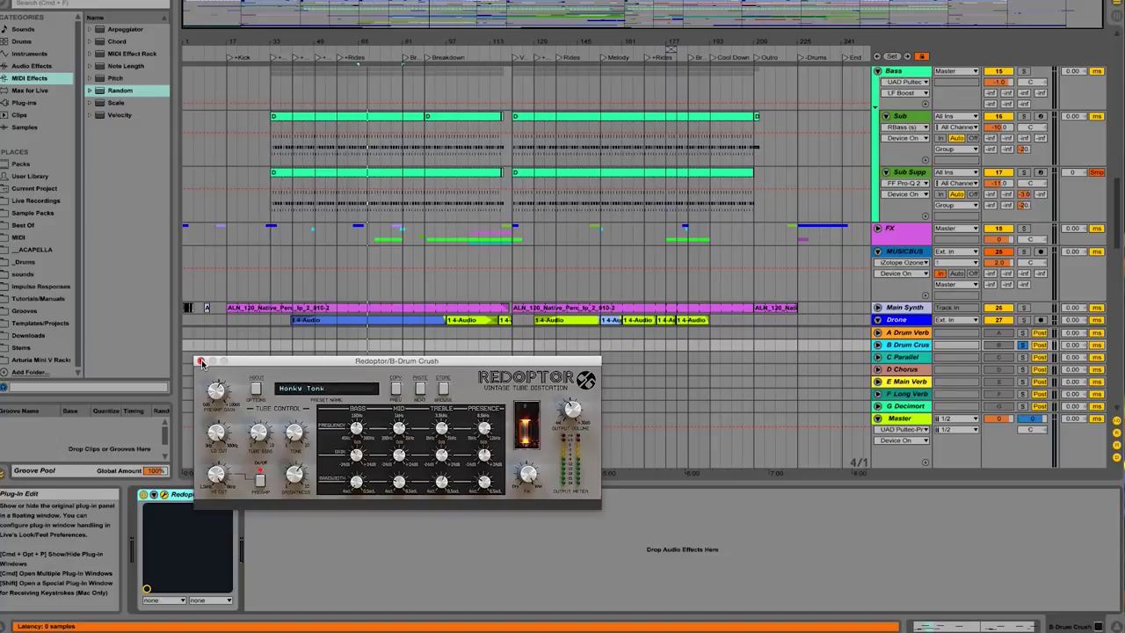
{"action": "left_click", "coordinate": [200, 362]}
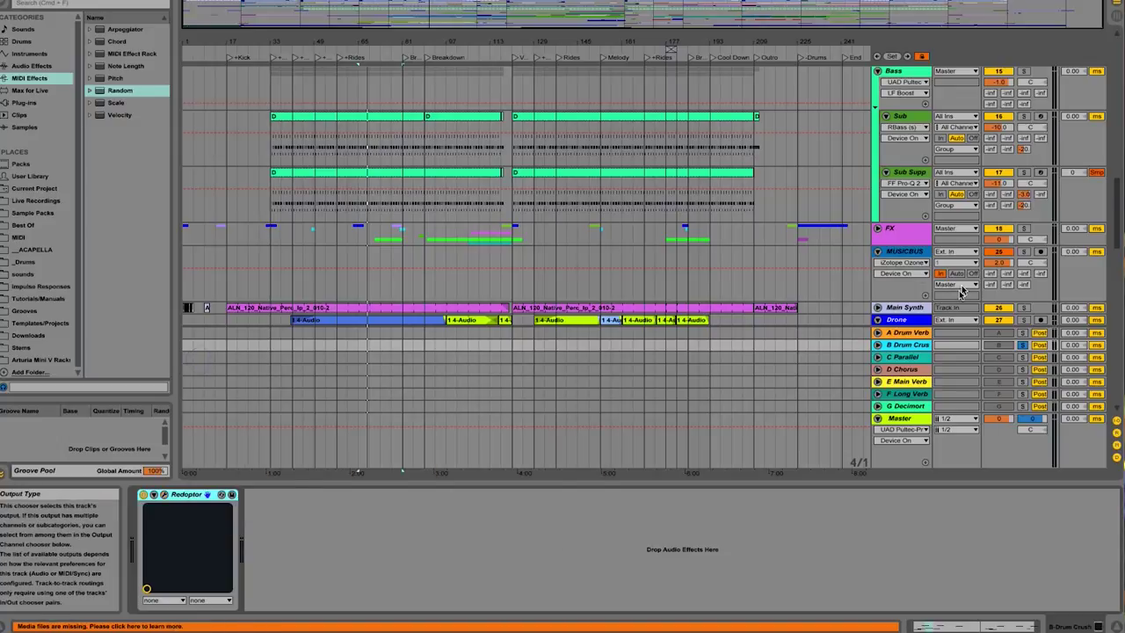
Step: Solo DRUMBUS and toggle the B-Drum Crush return off and back on
{"action": "left_click", "coordinate": [908, 347]}
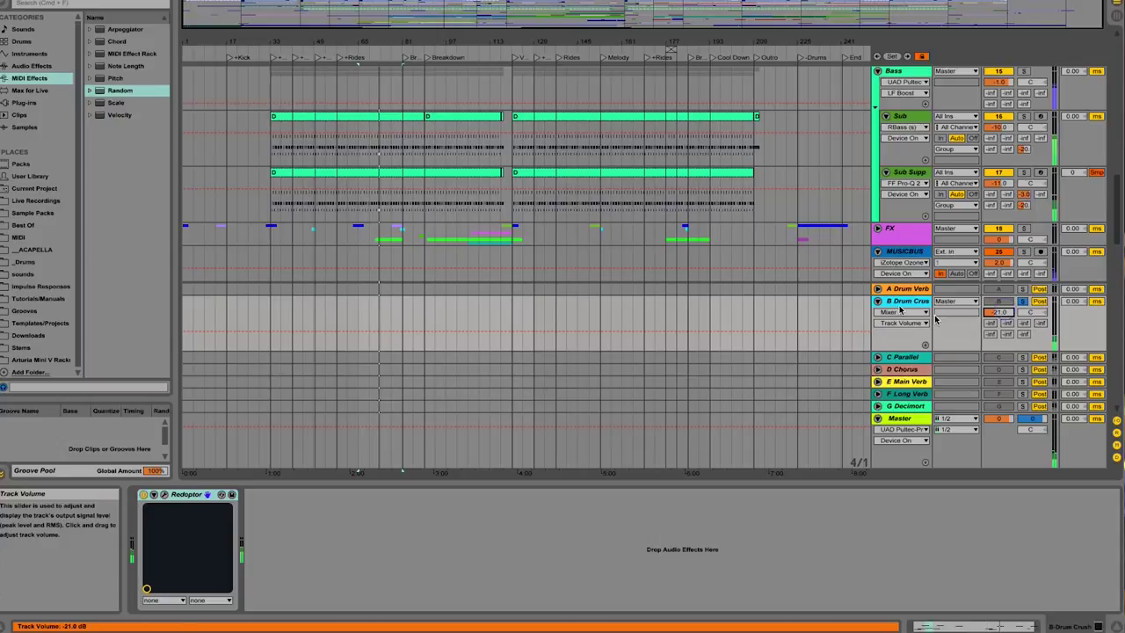
{"action": "left_click", "coordinate": [879, 302]}
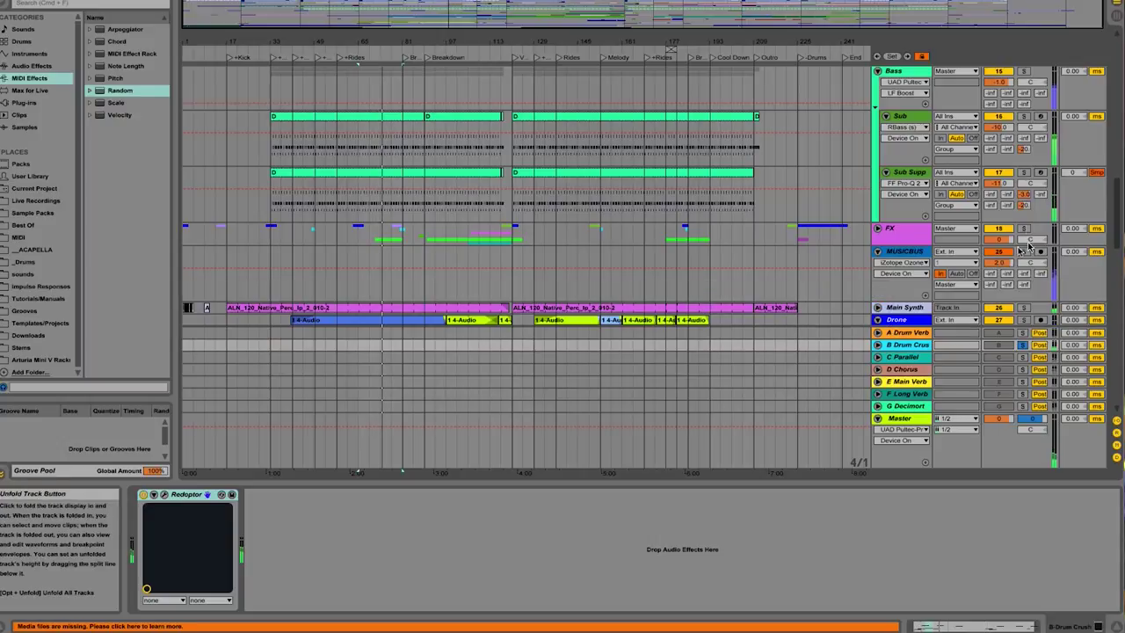
{"action": "scroll", "coordinate": [1028, 197], "scroll_direction": "up", "scroll_amount": 5}
{"action": "left_click", "coordinate": [1023, 221]}
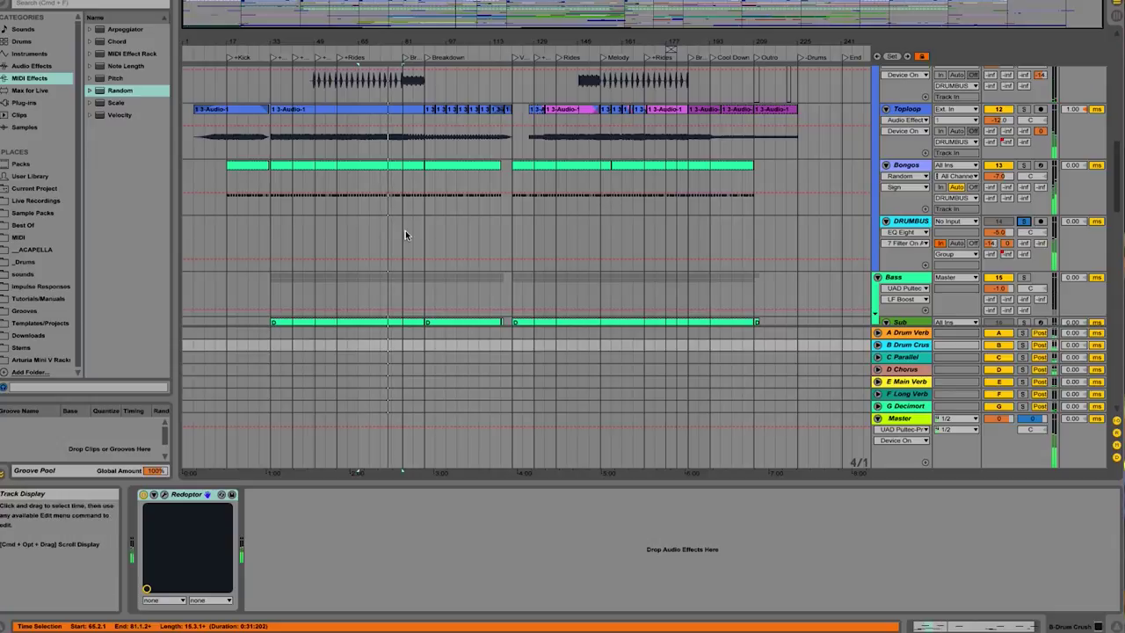
{"action": "left_click", "coordinate": [1004, 346]}
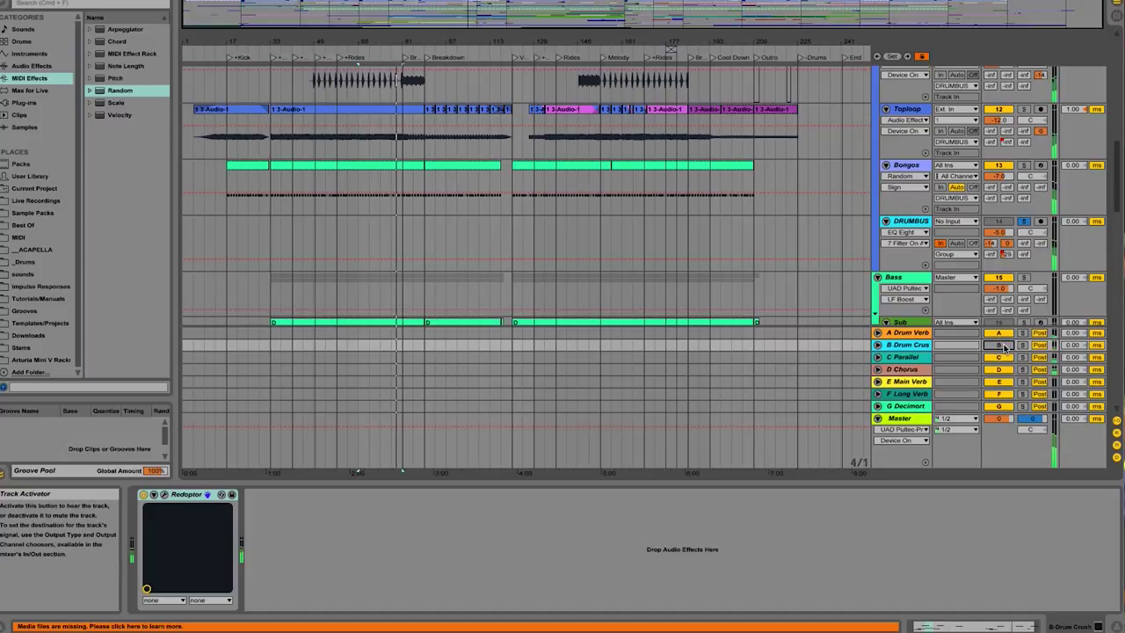
{"action": "left_click", "coordinate": [1003, 345]}
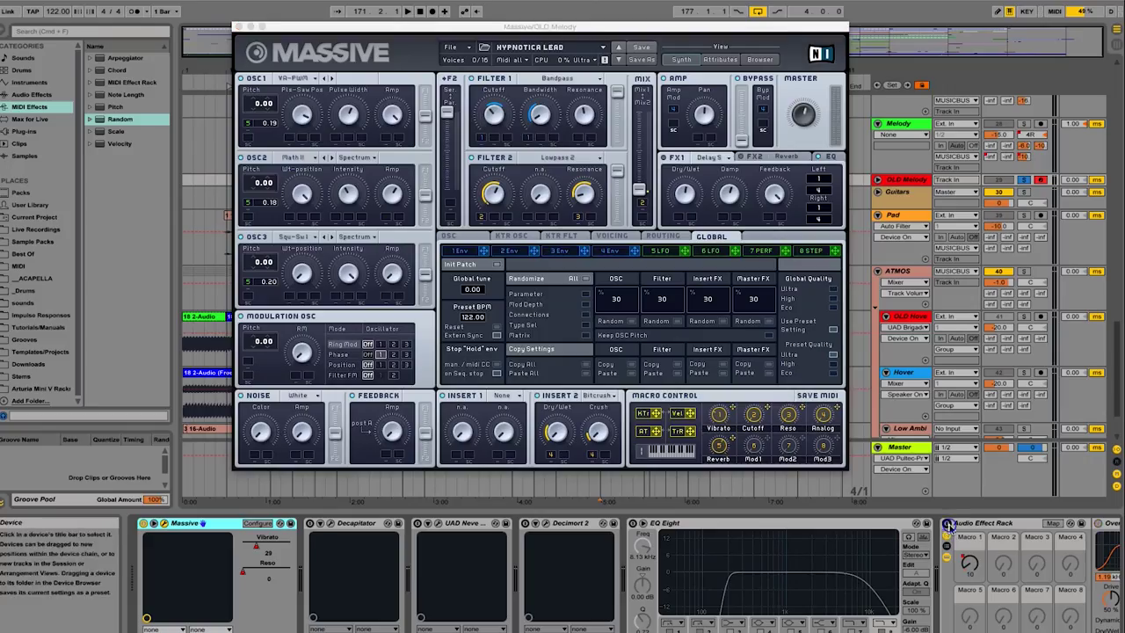
Step: Switch off the Auto Filter and the final EQ Eight in OLD Melody's chain
{"action": "scroll", "coordinate": [967, 561], "scroll_direction": "right", "scroll_amount": 3}
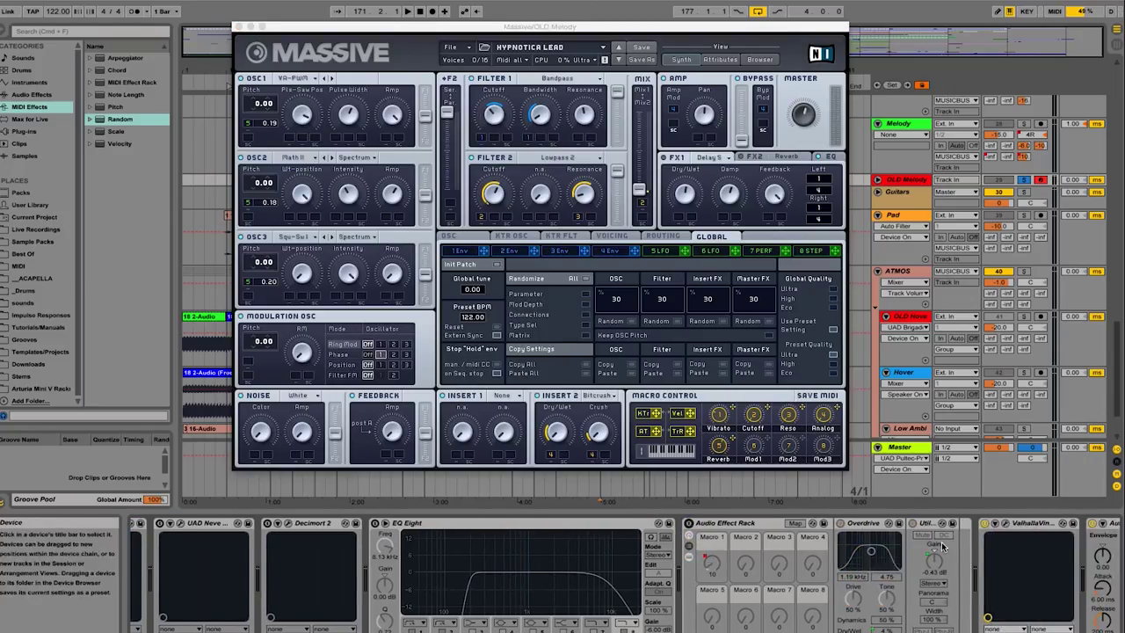
{"action": "scroll", "coordinate": [989, 545], "scroll_direction": "right", "scroll_amount": 8}
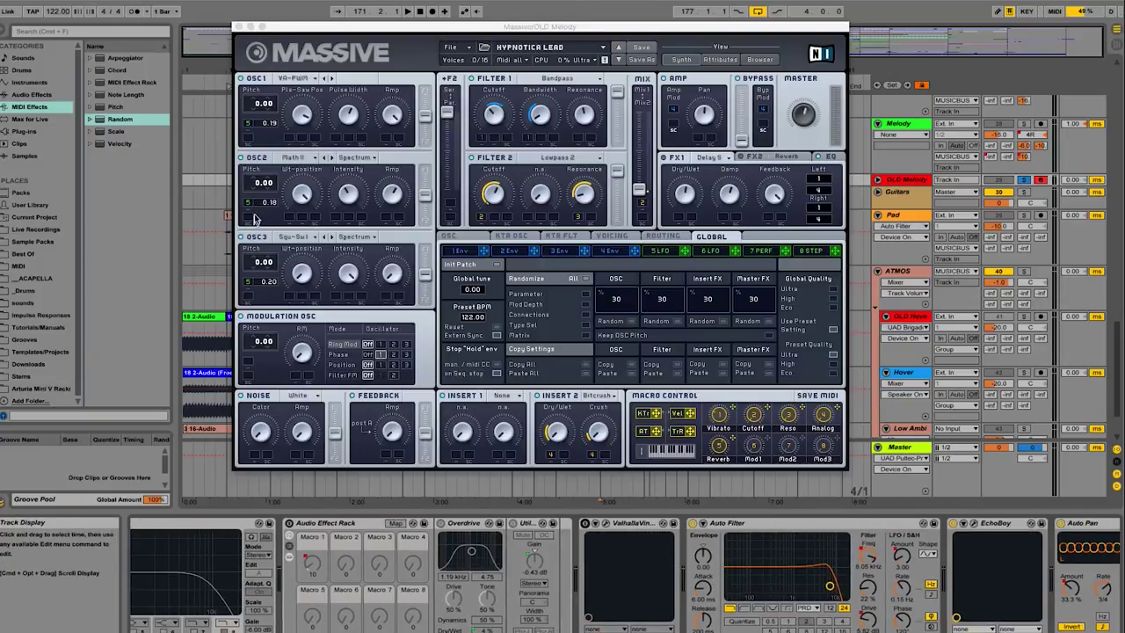
{"action": "left_click", "coordinate": [691, 524]}
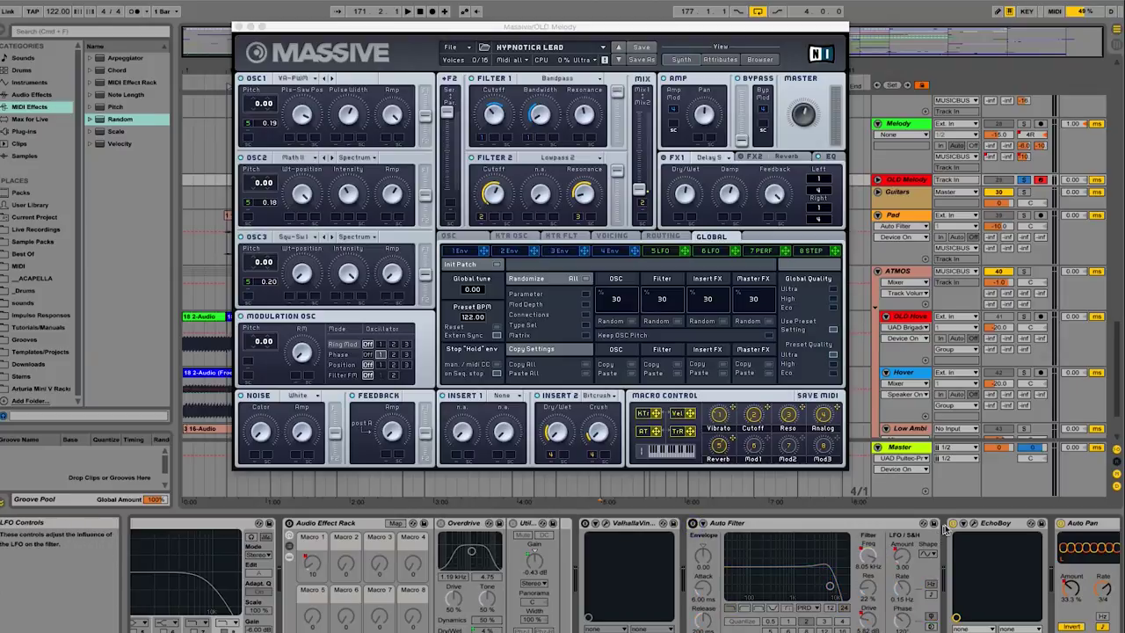
{"action": "scroll", "coordinate": [1061, 525], "scroll_direction": "right", "scroll_amount": 8}
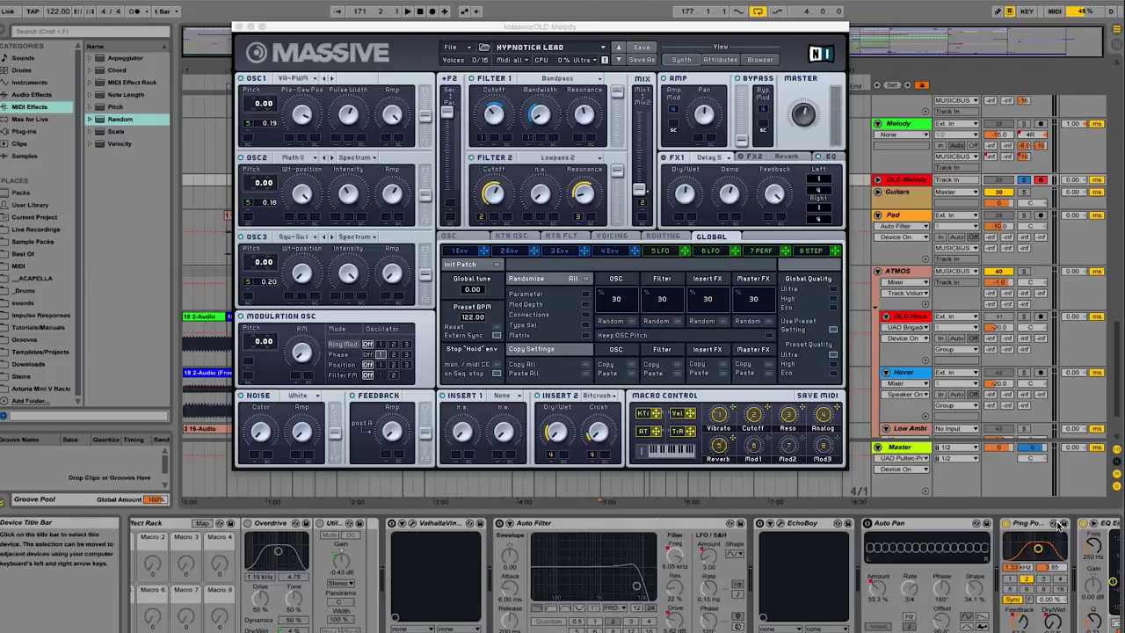
{"action": "left_click", "coordinate": [849, 523]}
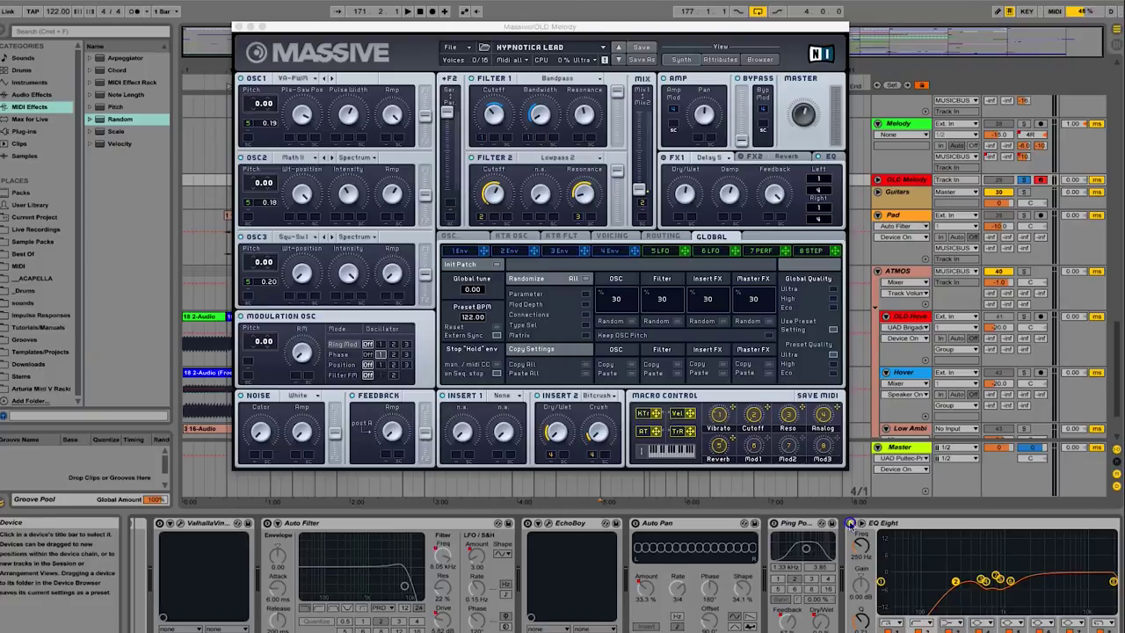
Step: Play the 16-Guitar Mute (Freeze) clip near bar 85 and move the Massive window left
{"action": "left_click_drag", "start_coordinate": [567, 24], "coordinate": [788, 39]}
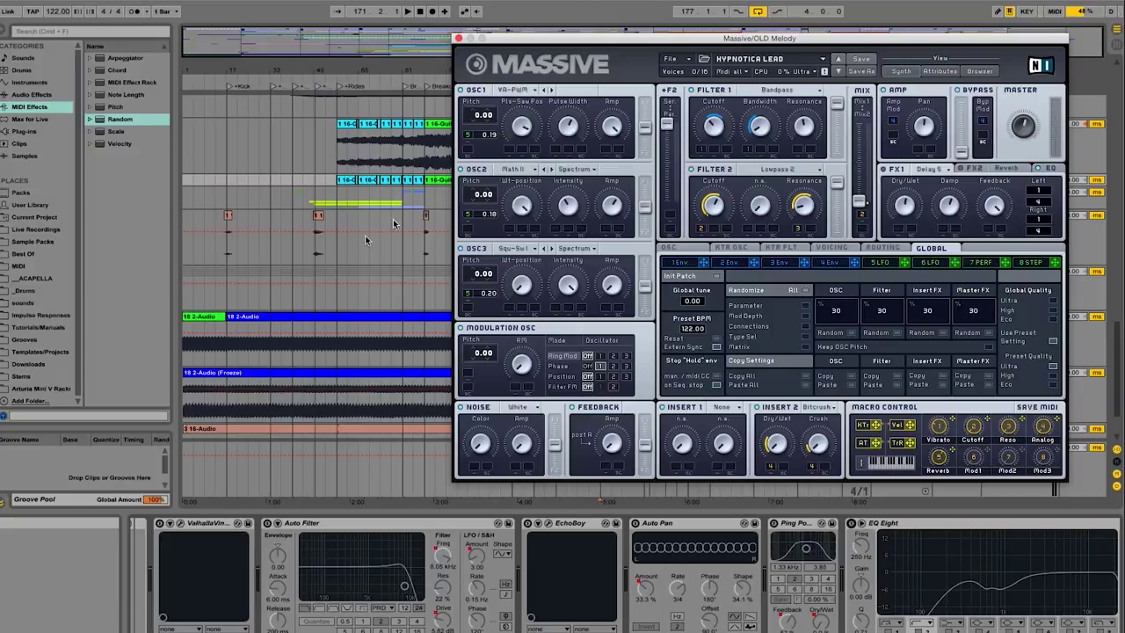
{"action": "left_click", "coordinate": [408, 167]}
{"action": "scroll", "coordinate": [378, 158], "scroll_direction": "up", "scroll_amount": 5}
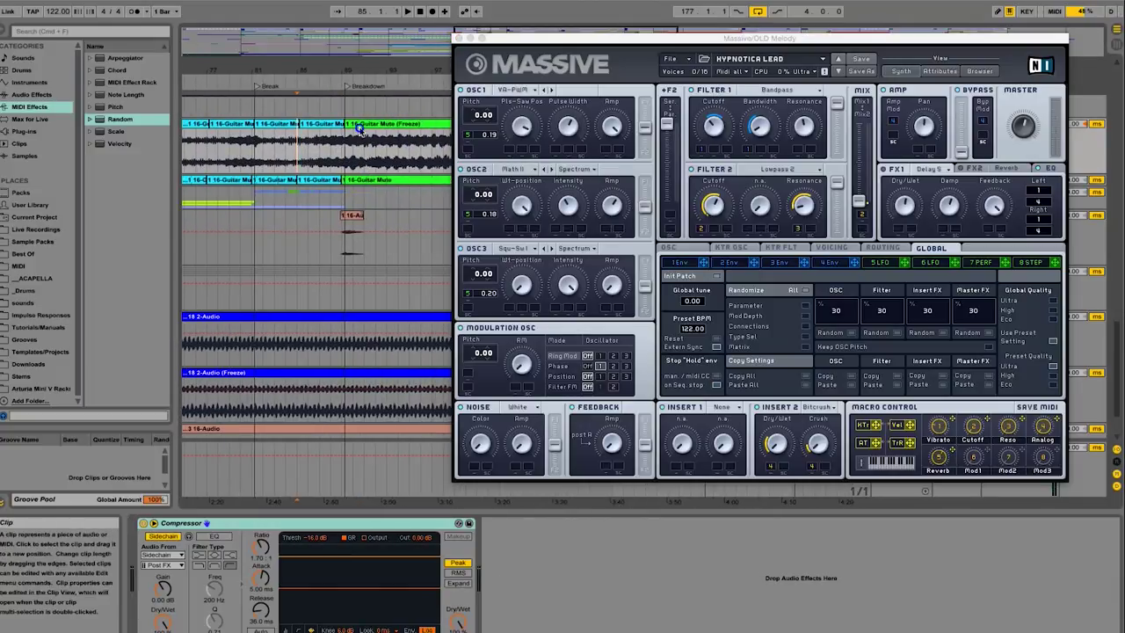
{"action": "left_click", "coordinate": [373, 125]}
{"action": "key", "text": "space"}
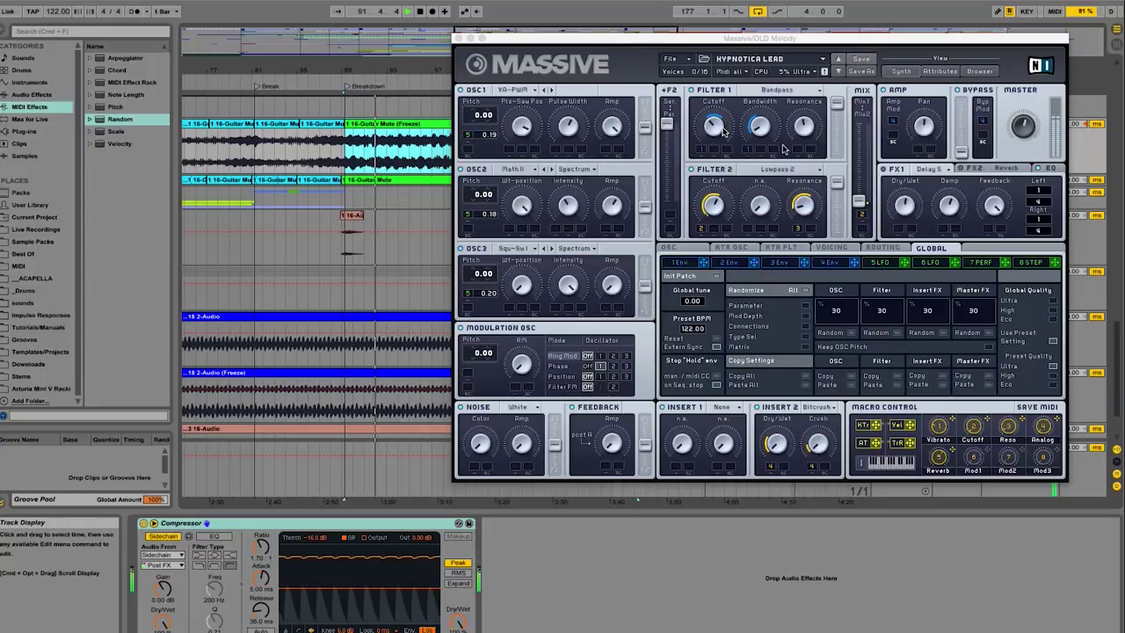
{"action": "left_click", "coordinate": [683, 39]}
{"action": "left_click_drag", "start_coordinate": [521, 41], "coordinate": [111, 47]}
{"action": "left_click", "coordinate": [50, 44]}
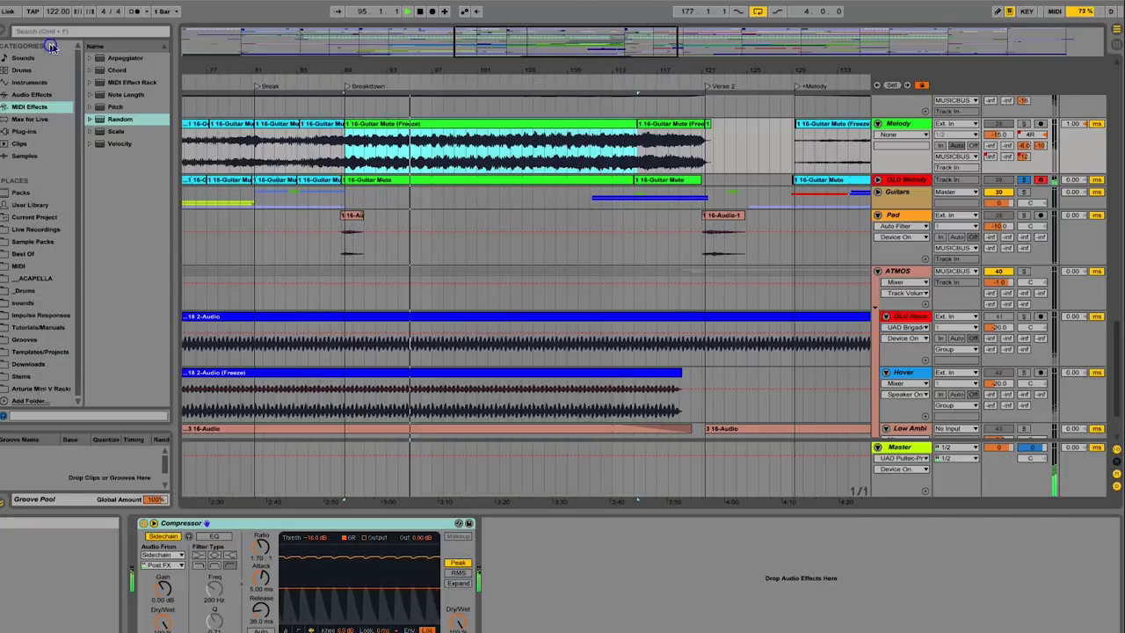
{"action": "left_click", "coordinate": [914, 180]}
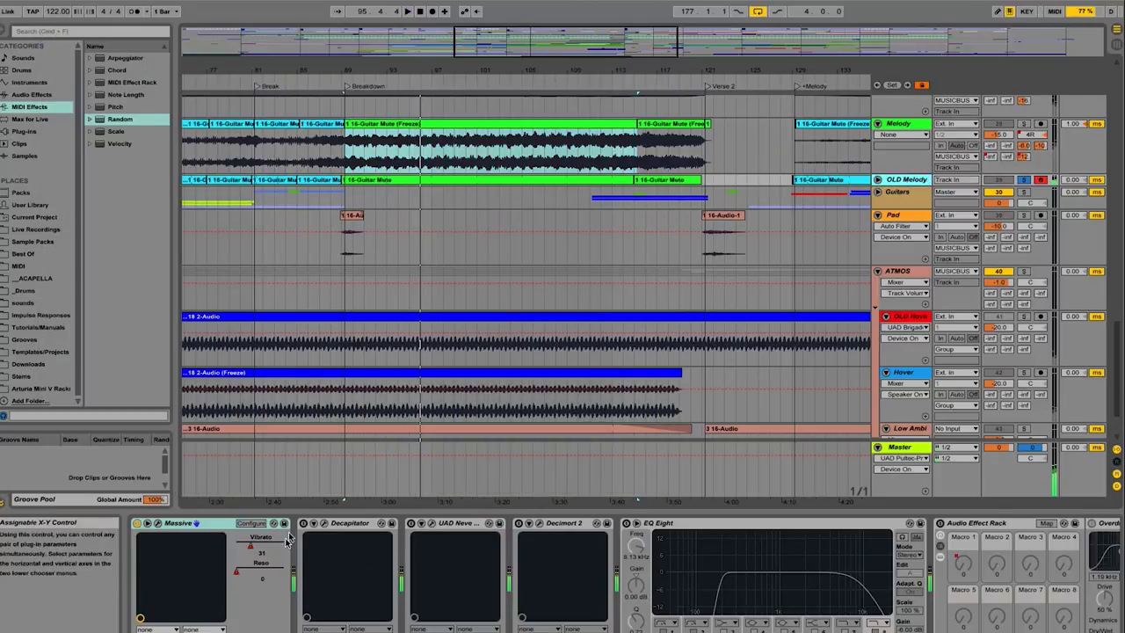
{"action": "left_click", "coordinate": [304, 526]}
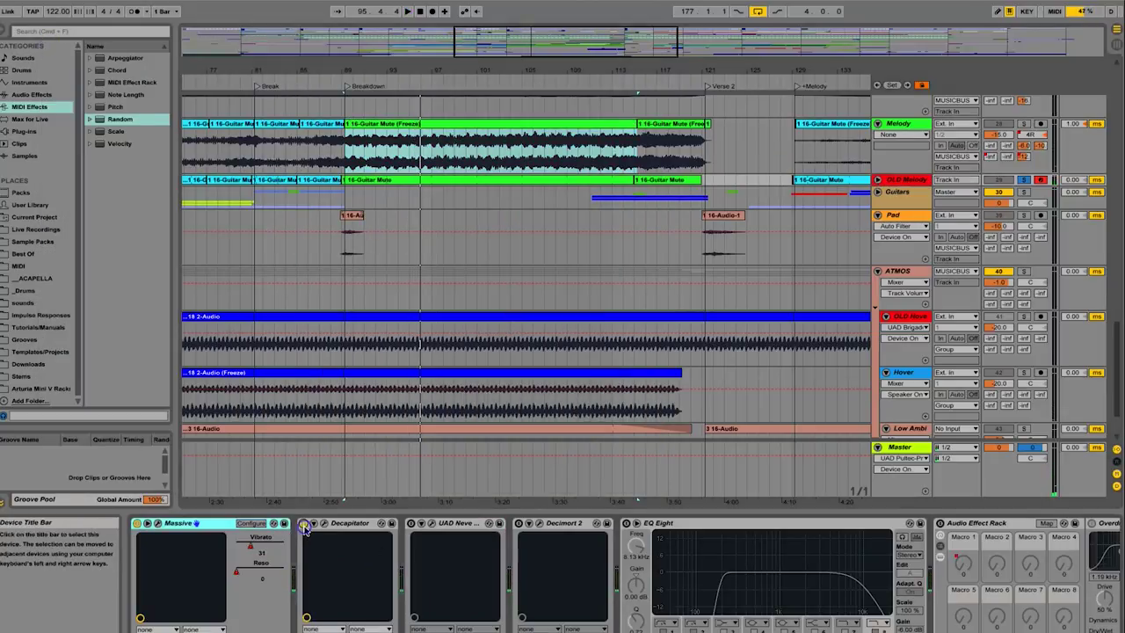
{"action": "left_click", "coordinate": [323, 524]}
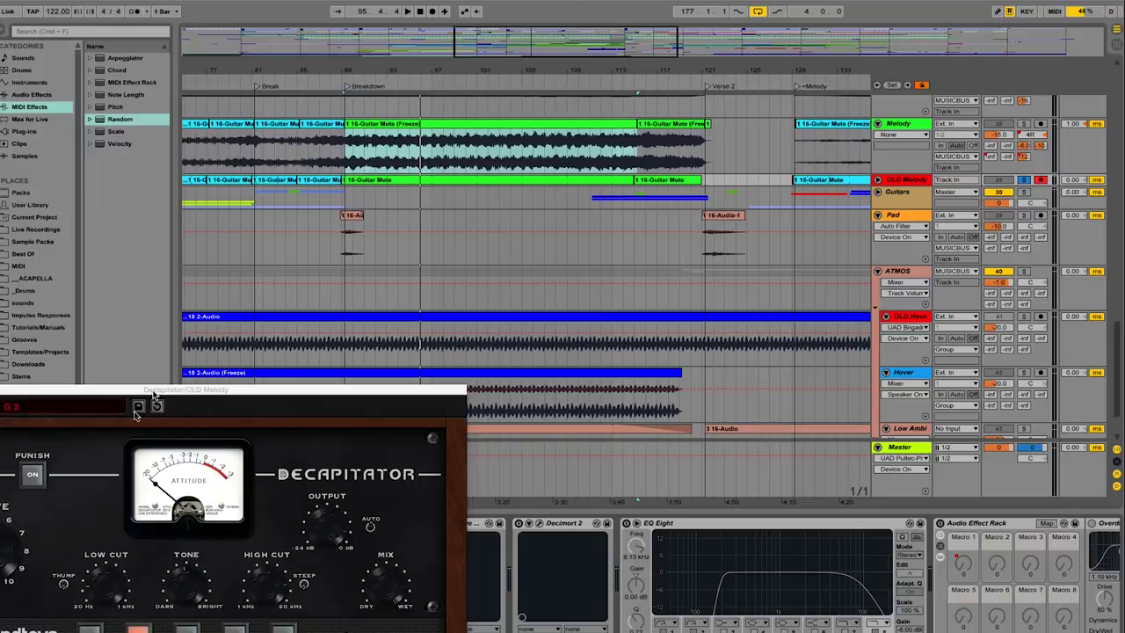
{"action": "left_click_drag", "start_coordinate": [138, 392], "coordinate": [486, 195]}
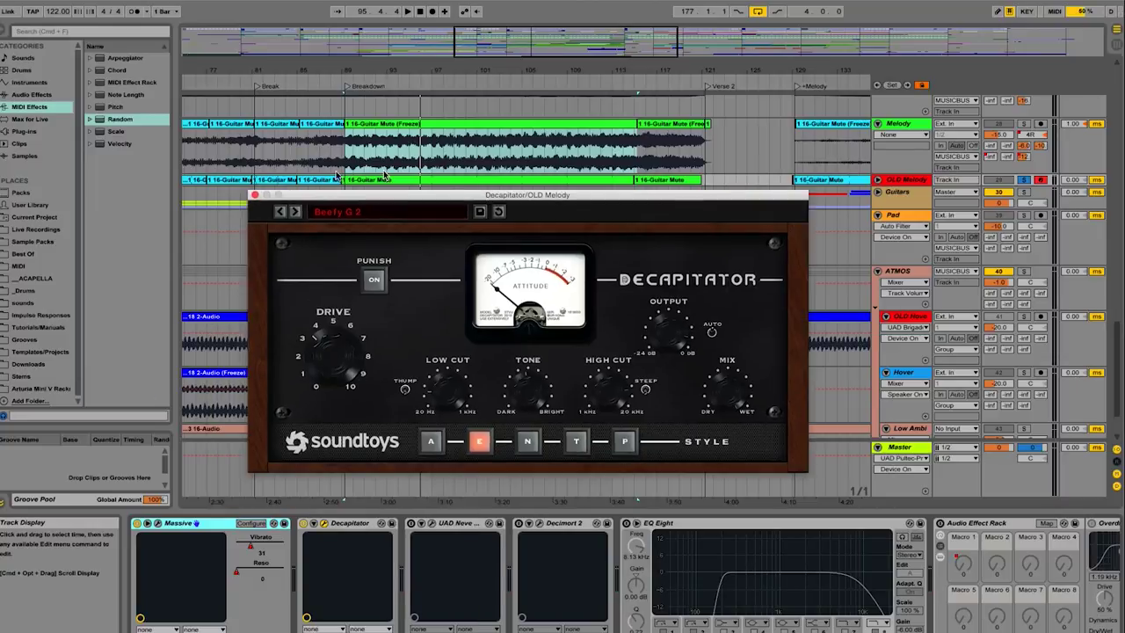
{"action": "left_click", "coordinate": [254, 196]}
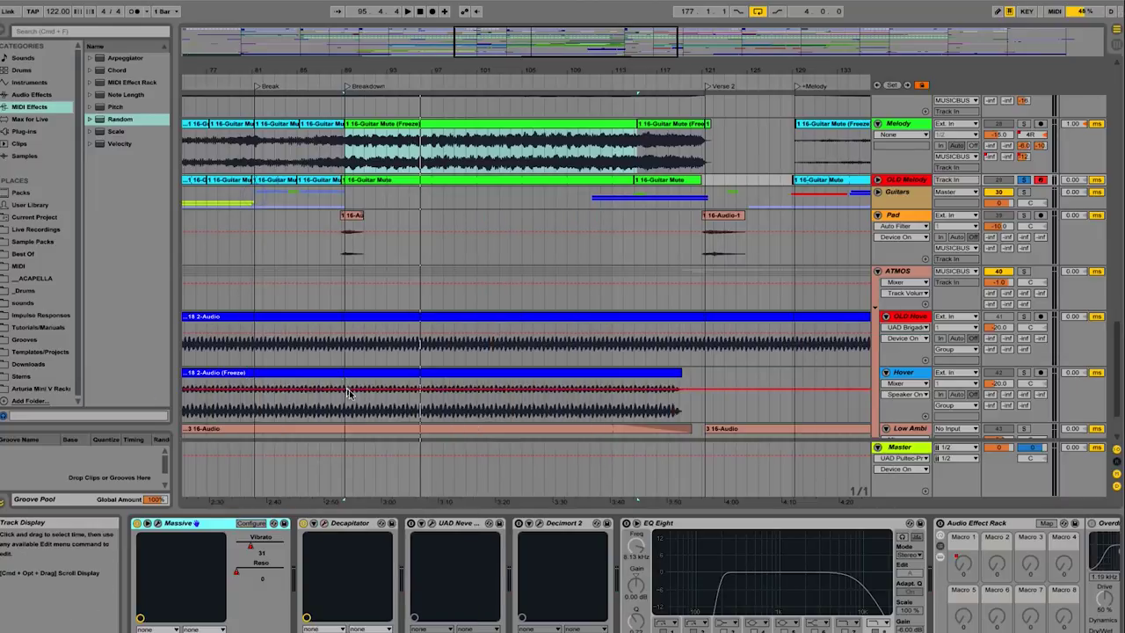
Step: Switch on the Neve device and view the Decimort 2 Light Fizz window
{"action": "left_click", "coordinate": [411, 523]}
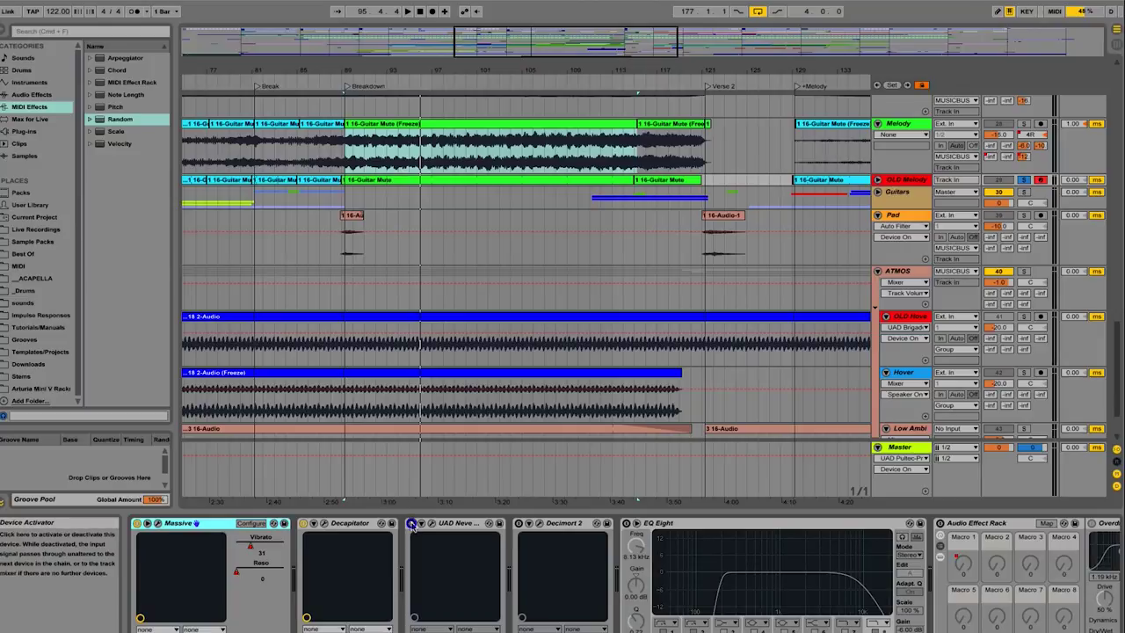
{"action": "left_click", "coordinate": [518, 523]}
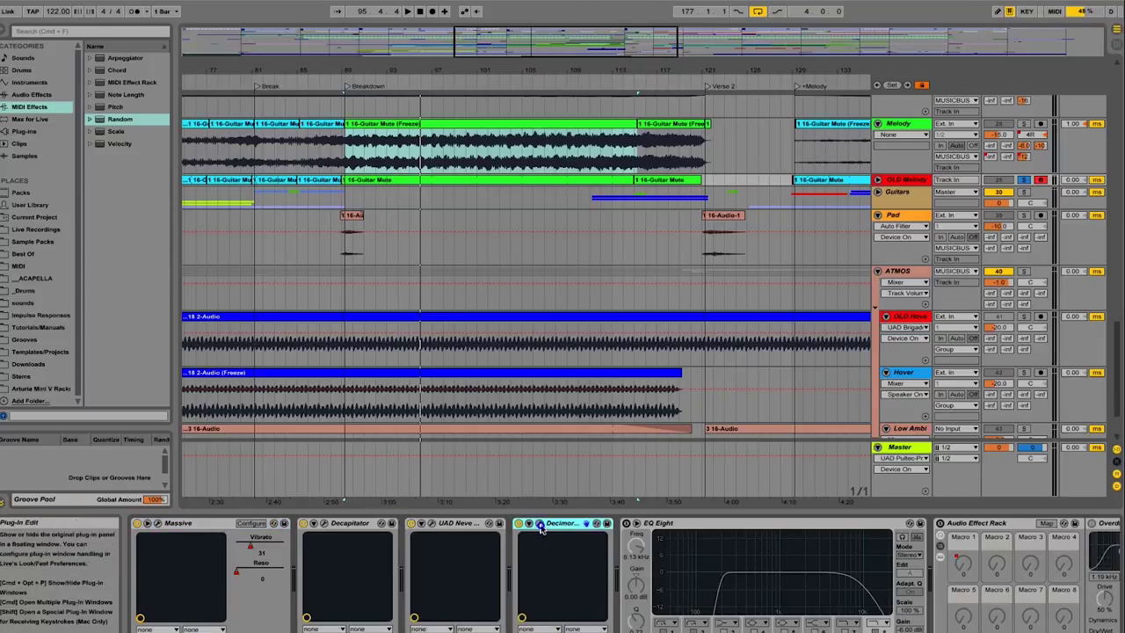
{"action": "left_click", "coordinate": [540, 523]}
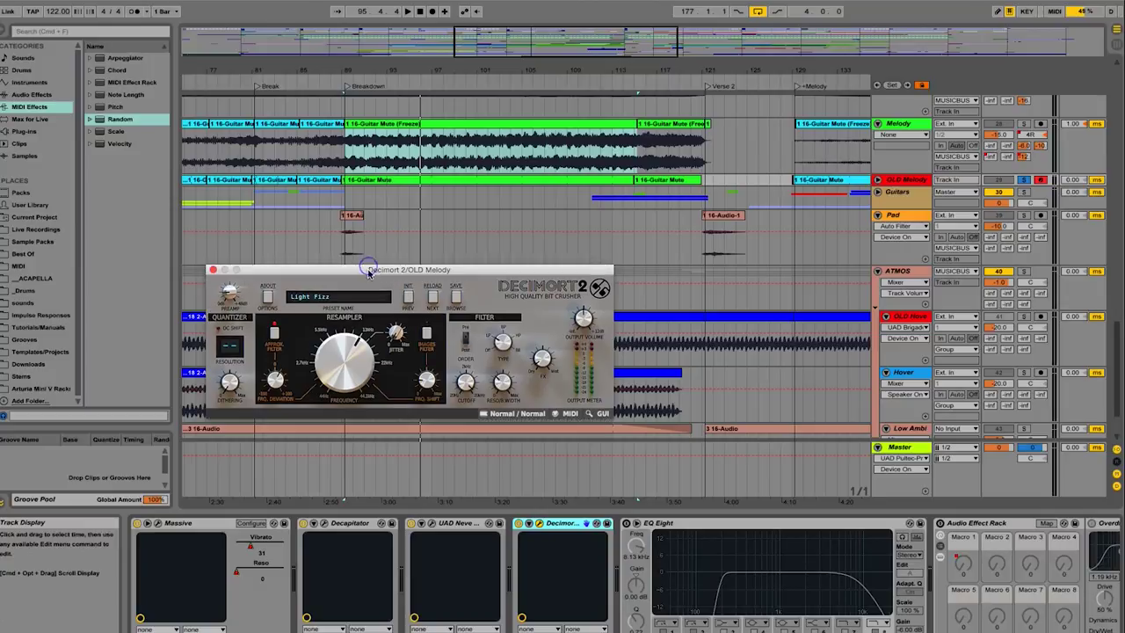
{"action": "left_click_drag", "start_coordinate": [369, 265], "coordinate": [367, 276]}
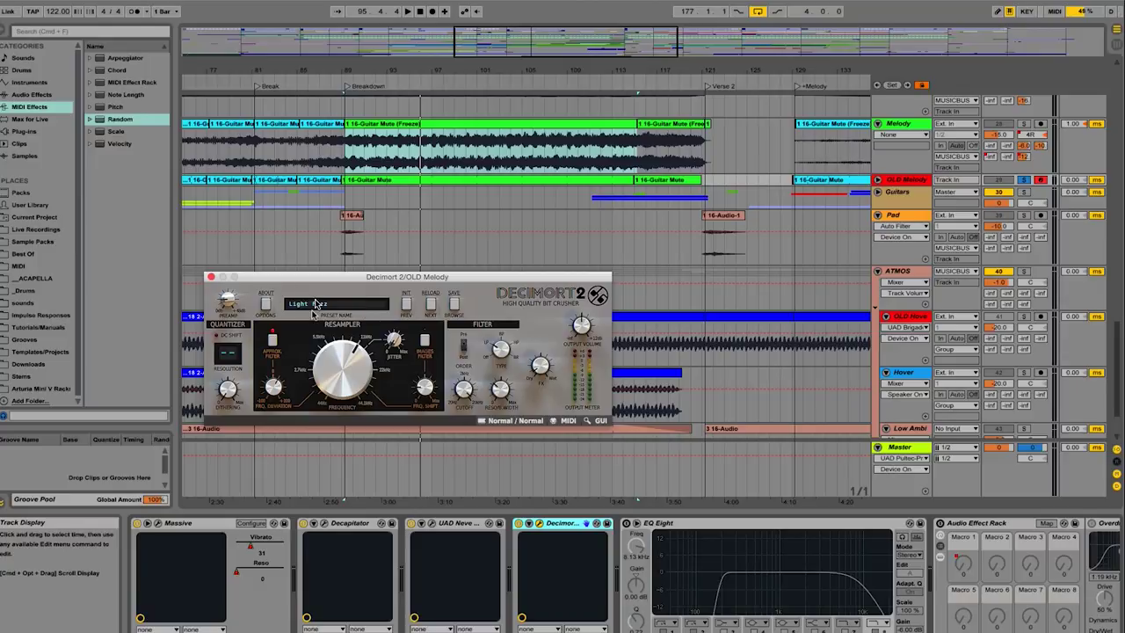
{"action": "left_click", "coordinate": [211, 277]}
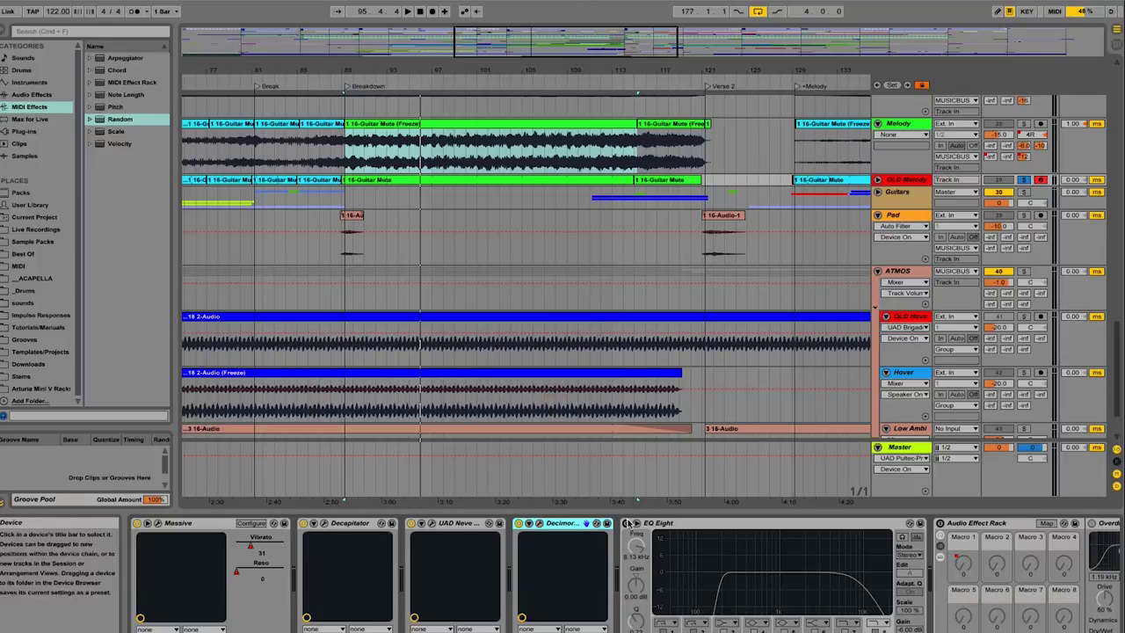
{"action": "scroll", "coordinate": [627, 563], "scroll_direction": "right", "scroll_amount": 5}
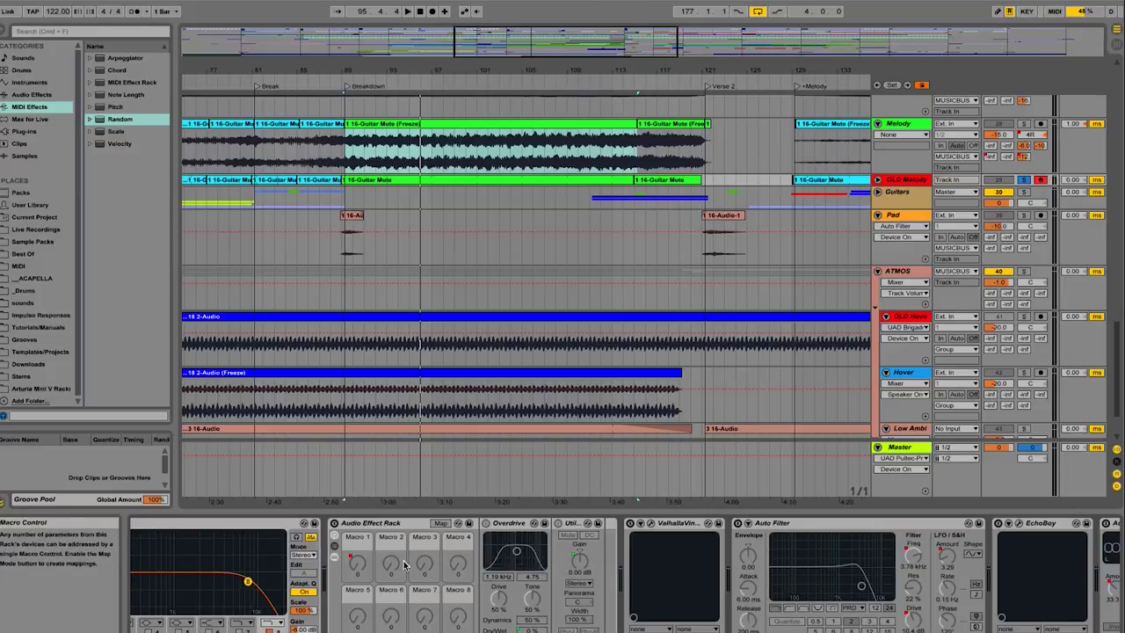
Step: Switch the lead's Audio Effect Rack back on and start playback from the Breakdown
{"action": "left_click", "coordinate": [334, 525]}
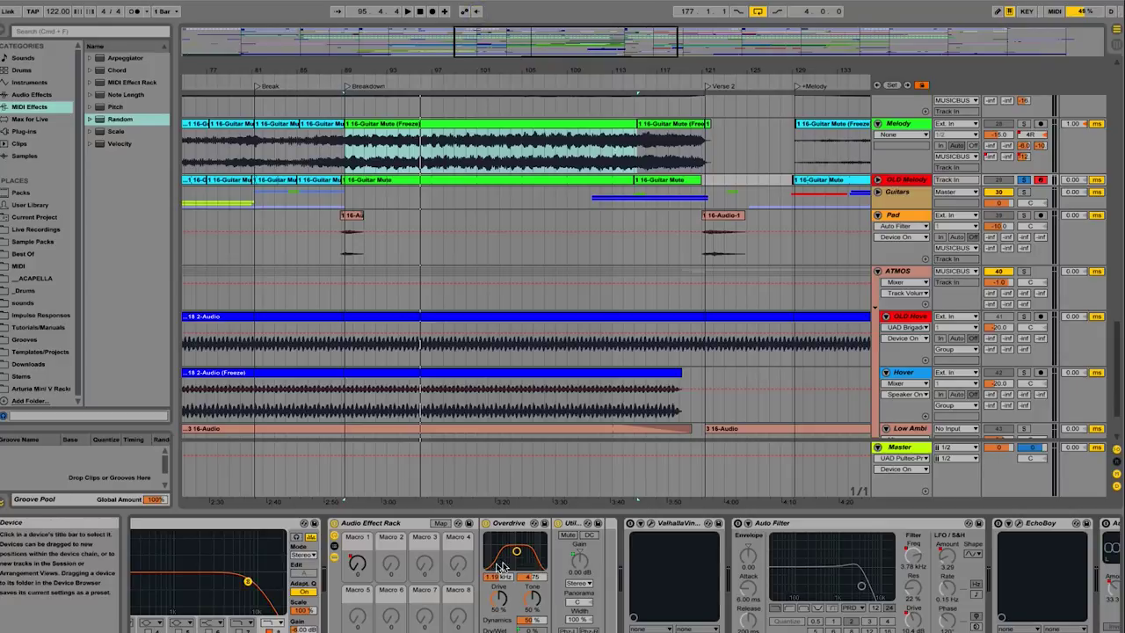
{"action": "scroll", "coordinate": [475, 554], "scroll_direction": "right", "scroll_amount": 5}
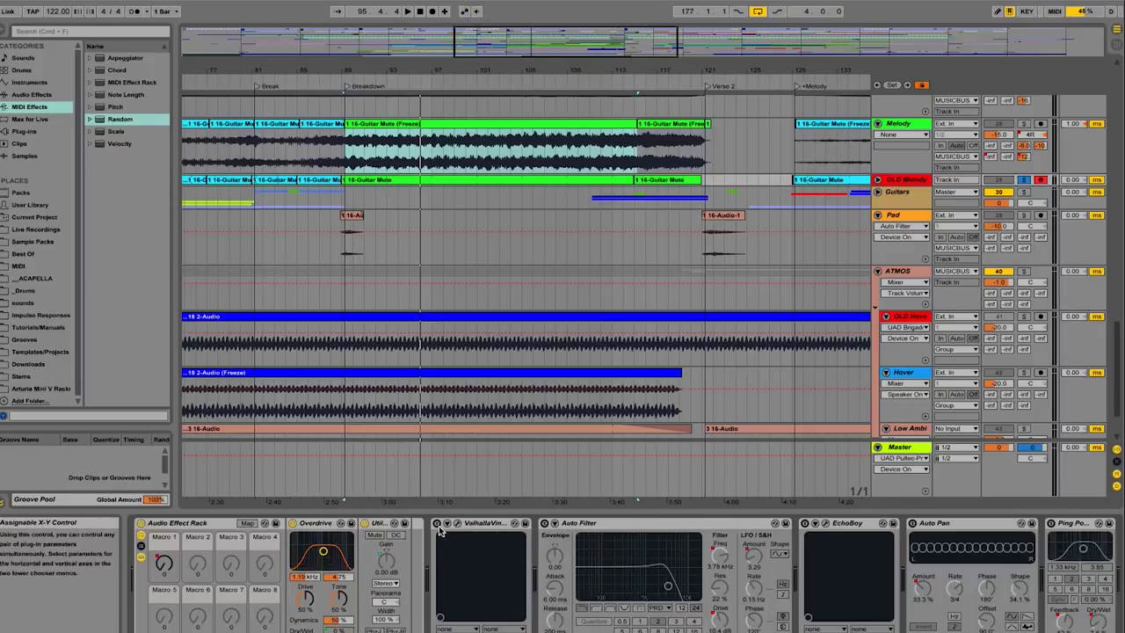
{"action": "key", "text": "space"}
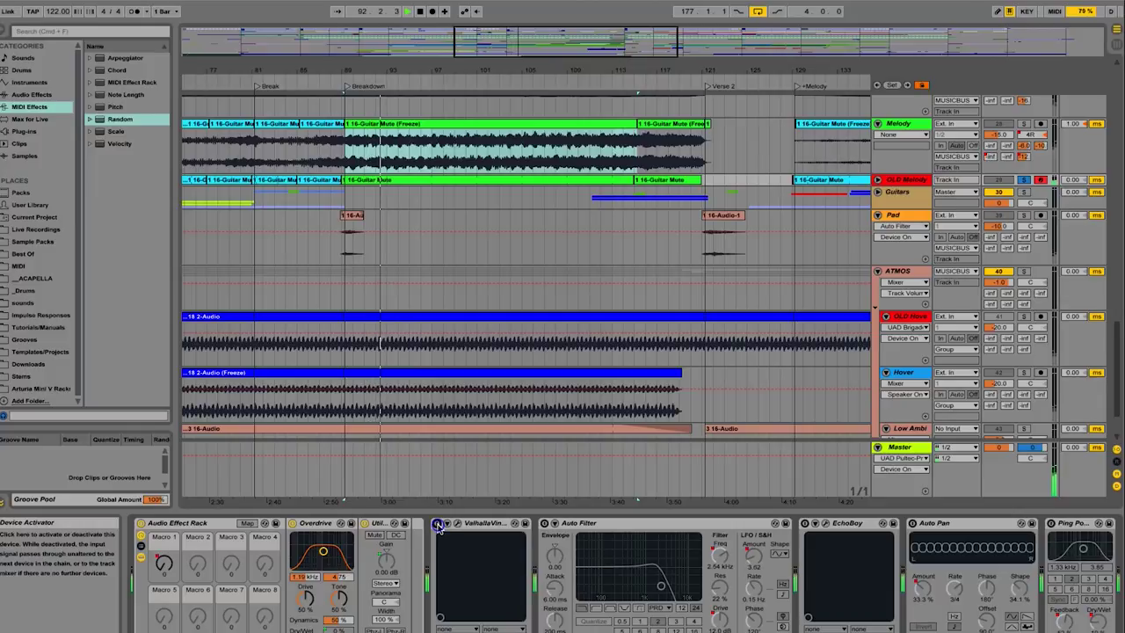
Step: Re-enable Valhalla, EchoBoy, Auto Pan and Ping Pong Delay on the lead, then deselect the Guitar Mute clip
{"action": "left_click", "coordinate": [437, 524]}
{"action": "left_click", "coordinate": [804, 523]}
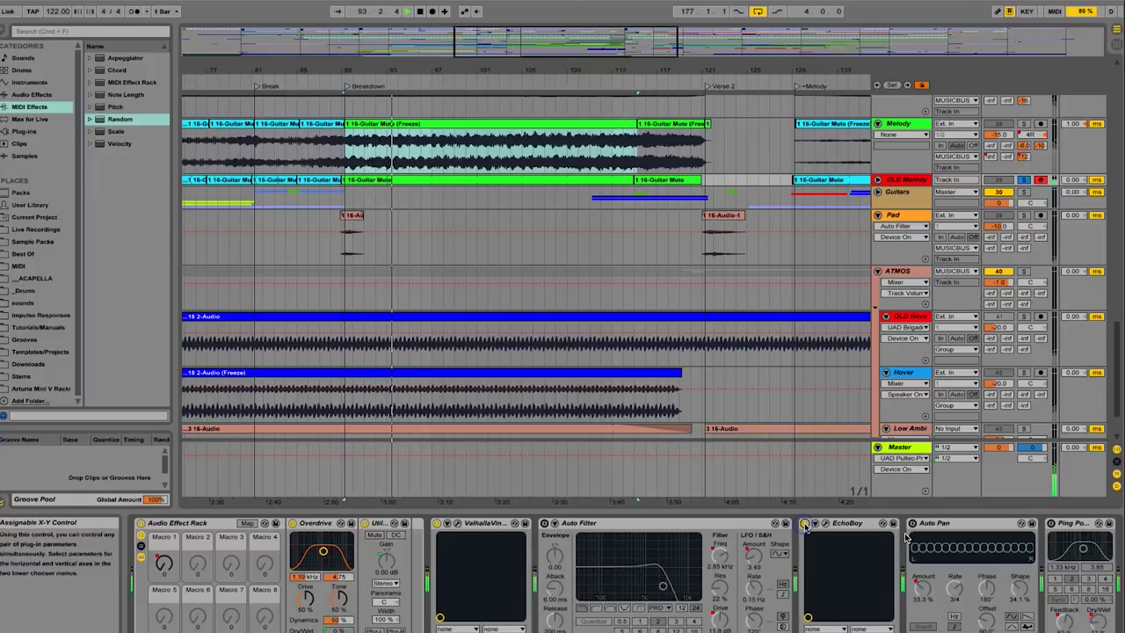
{"action": "left_click", "coordinate": [913, 523]}
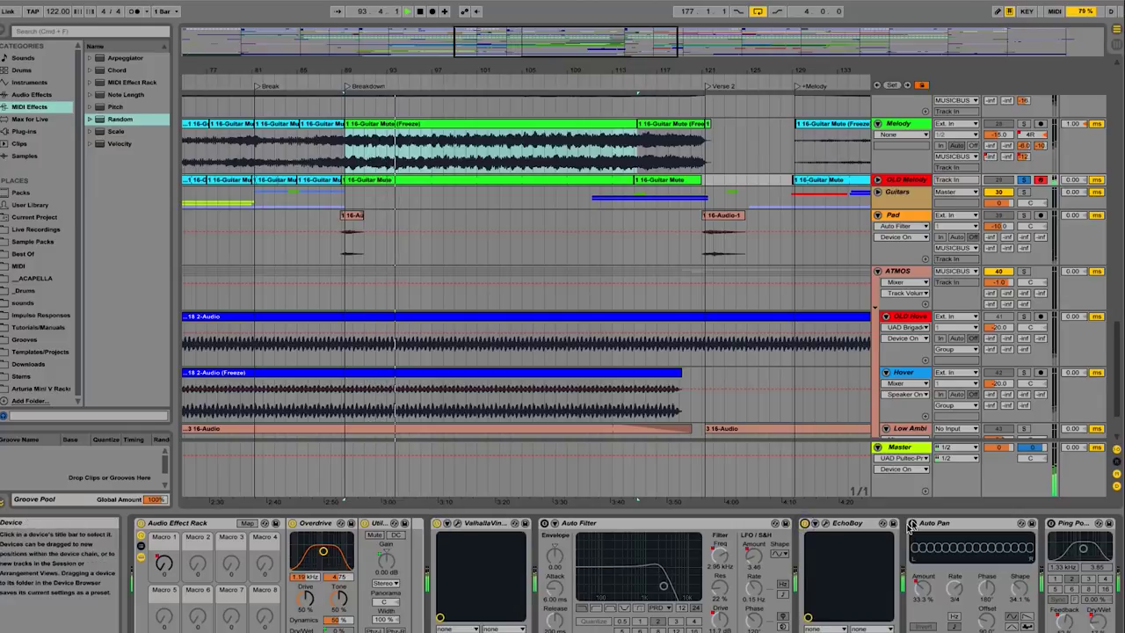
{"action": "left_click", "coordinate": [1051, 523]}
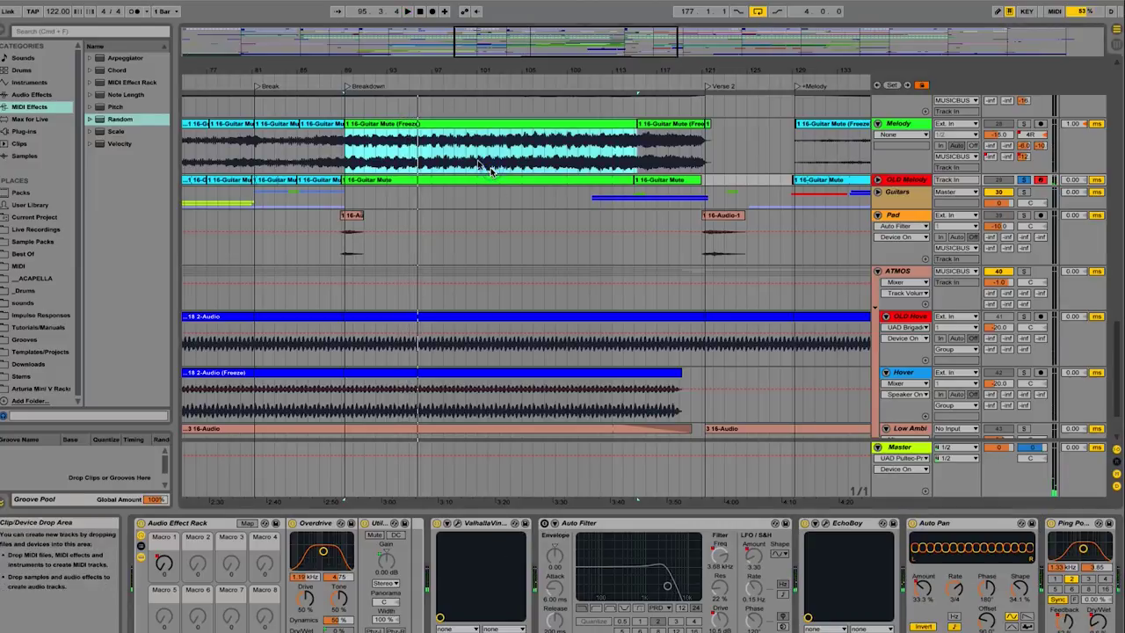
{"action": "left_click", "coordinate": [477, 297]}
Step: Stop playback and switch the OLD Melody lead's Auto Filter back on
{"action": "scroll", "coordinate": [476, 301], "scroll_direction": "left", "scroll_amount": 3}
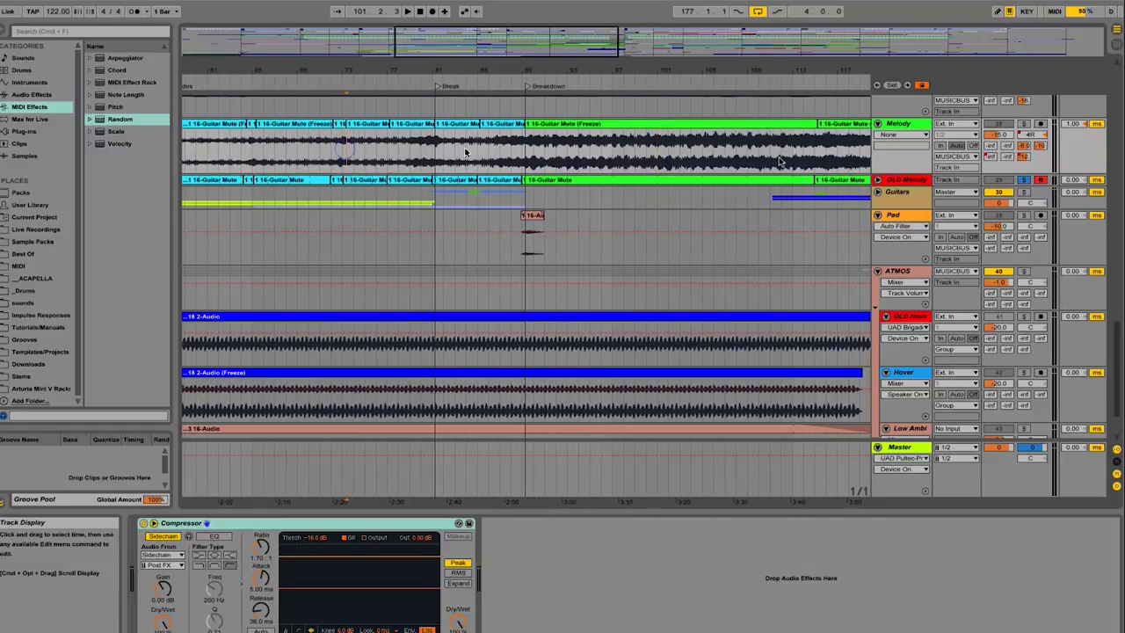
{"action": "key", "text": "space"}
{"action": "left_click", "coordinate": [897, 180]}
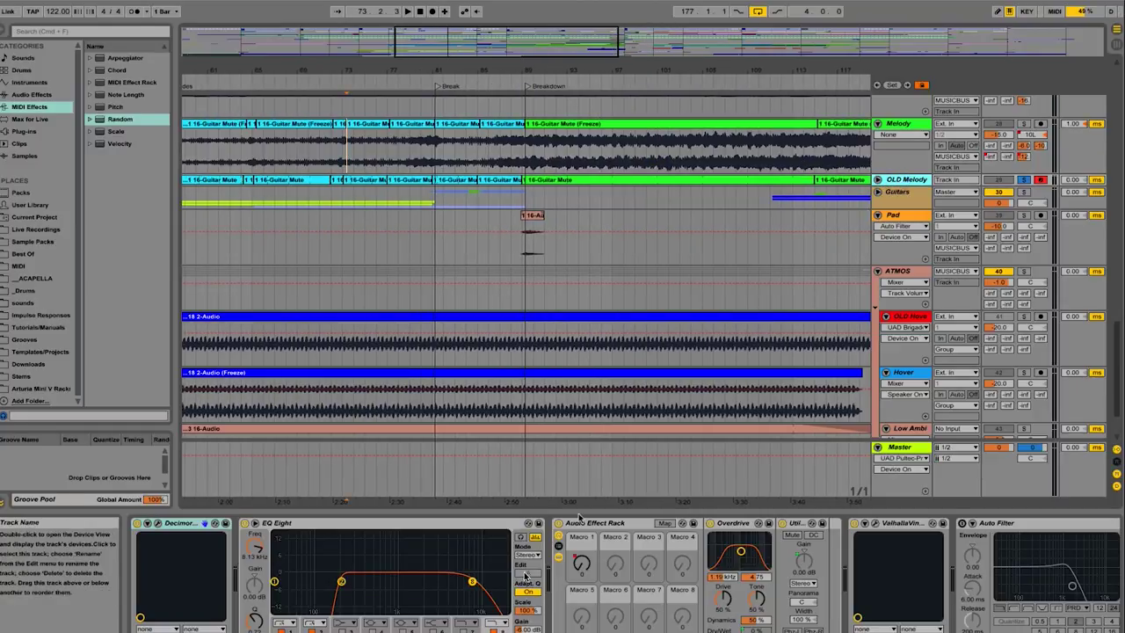
{"action": "scroll", "coordinate": [660, 562], "scroll_direction": "up", "scroll_amount": 3}
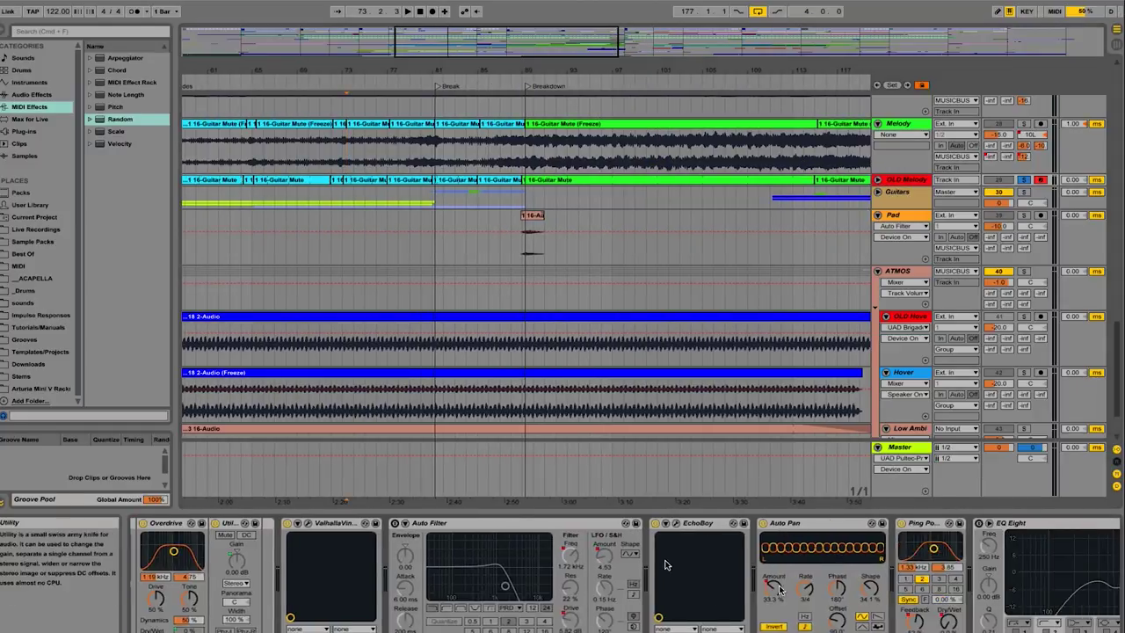
{"action": "left_click", "coordinate": [394, 523]}
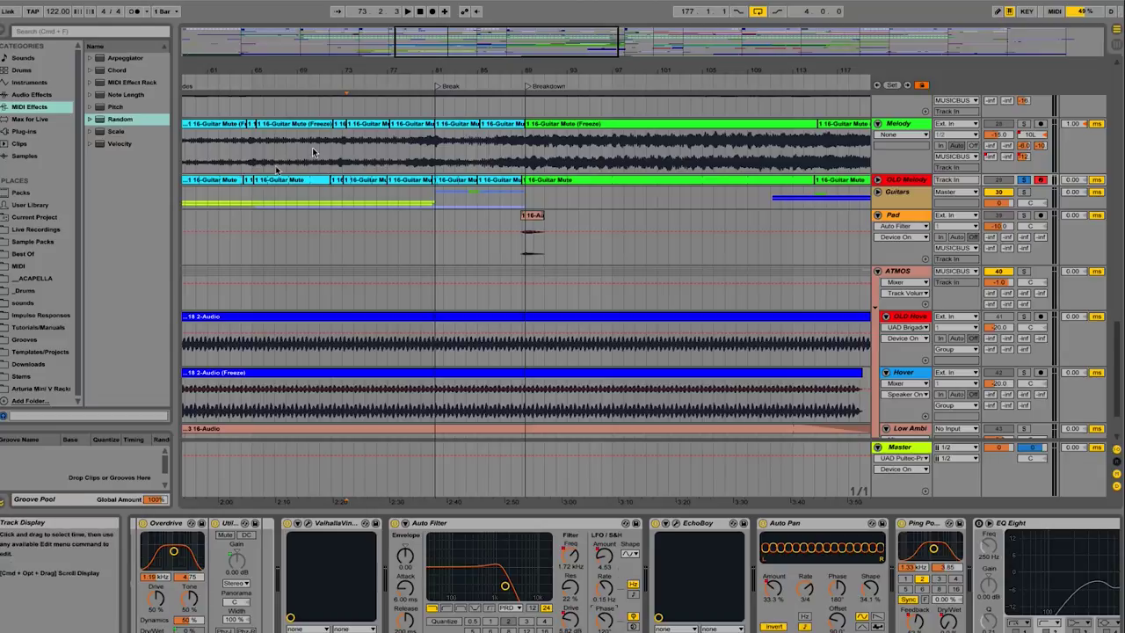
Step: Play the arrangement from around bar 65 and unfold OLD Melody's automation lanes
{"action": "left_click", "coordinate": [253, 159]}
{"action": "key", "text": "space"}
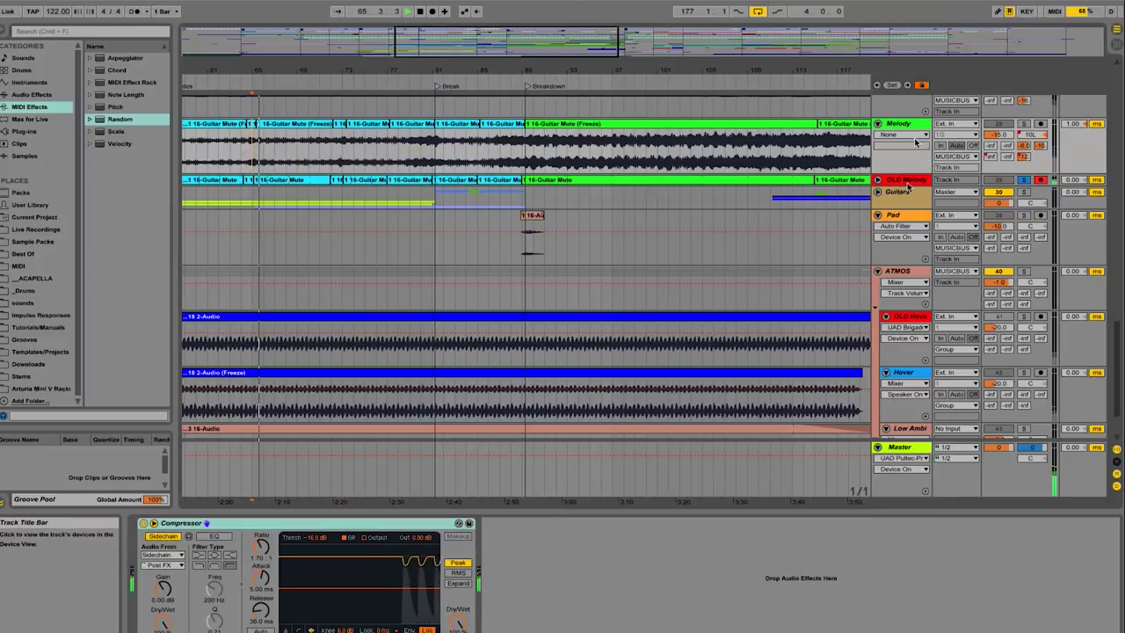
{"action": "left_click", "coordinate": [908, 182]}
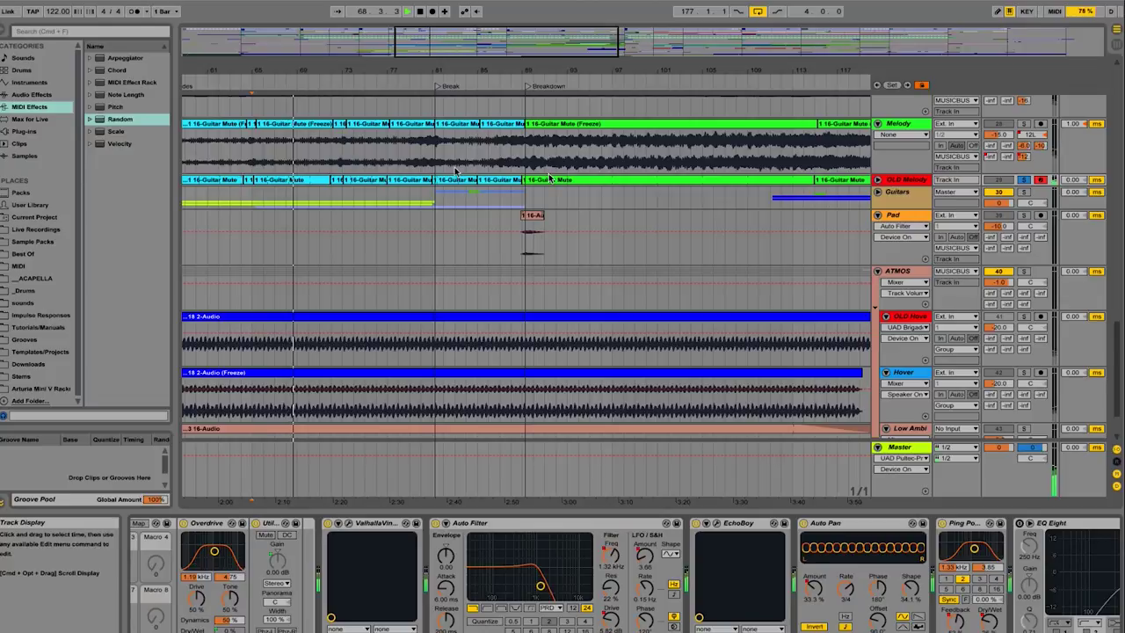
{"action": "left_click", "coordinate": [878, 179]}
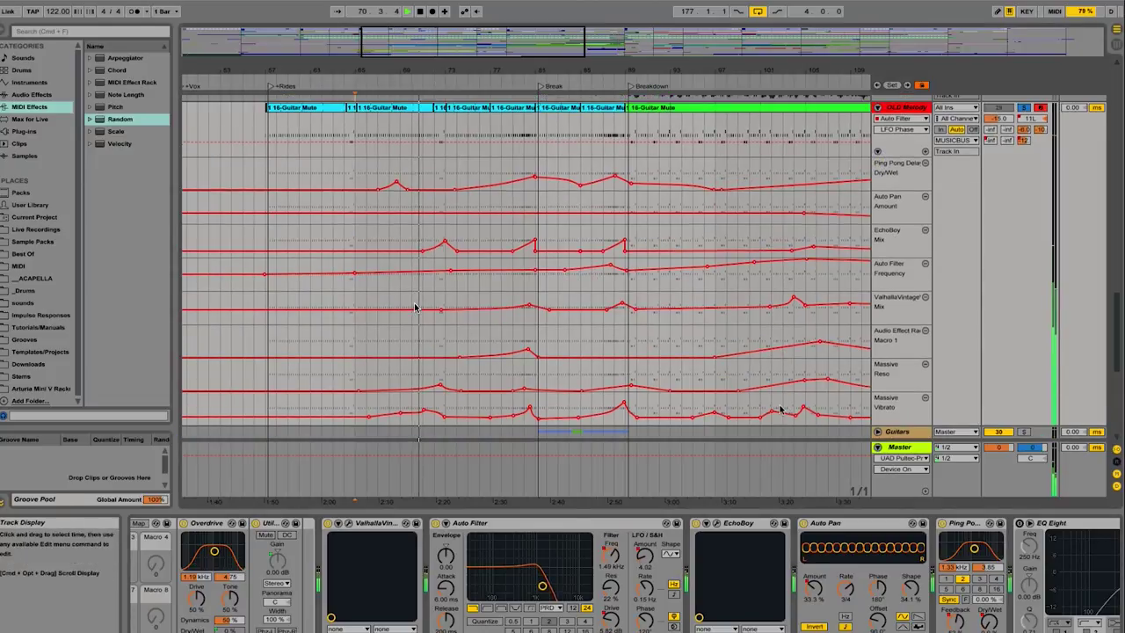
Step: Collapse the Master track and show the OLD Melody track's devices
{"action": "left_click", "coordinate": [877, 447]}
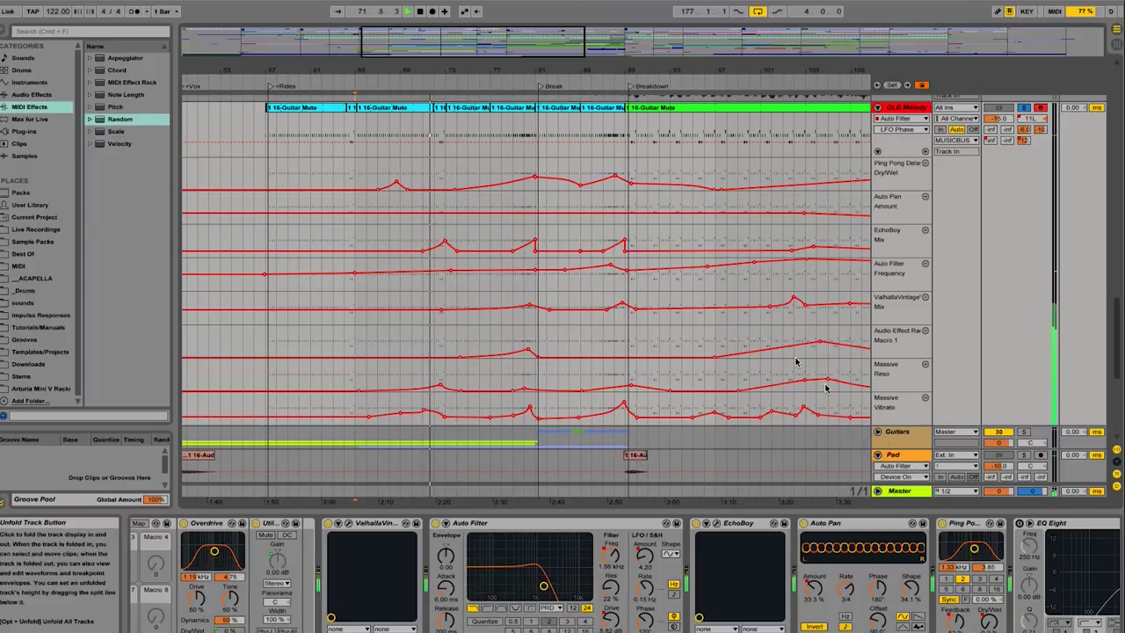
{"action": "scroll", "coordinate": [578, 274], "scroll_direction": "up", "scroll_amount": 1}
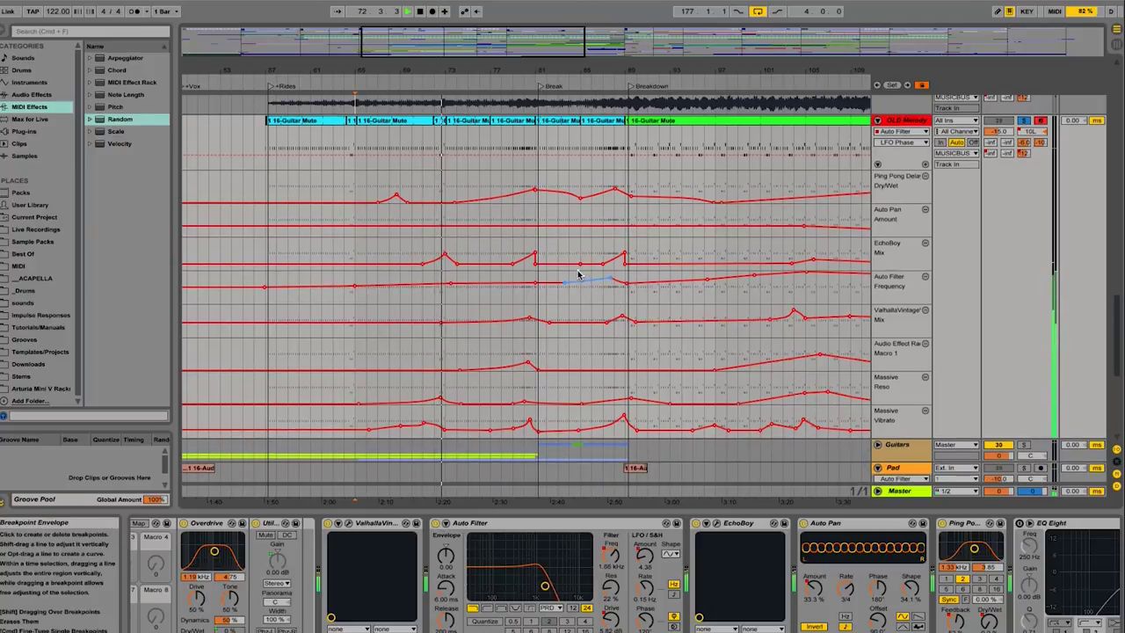
{"action": "scroll", "coordinate": [590, 282], "scroll_direction": "right", "scroll_amount": 5}
{"action": "scroll", "coordinate": [590, 281], "scroll_direction": "up", "scroll_amount": 2}
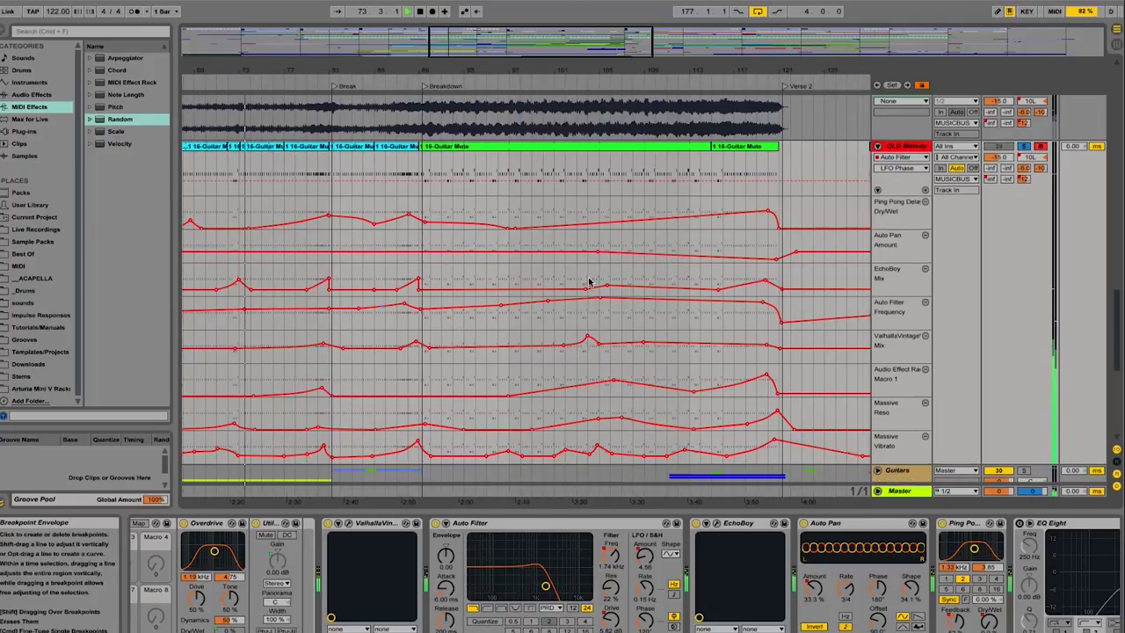
{"action": "scroll", "coordinate": [502, 183], "scroll_direction": "up", "scroll_amount": 6}
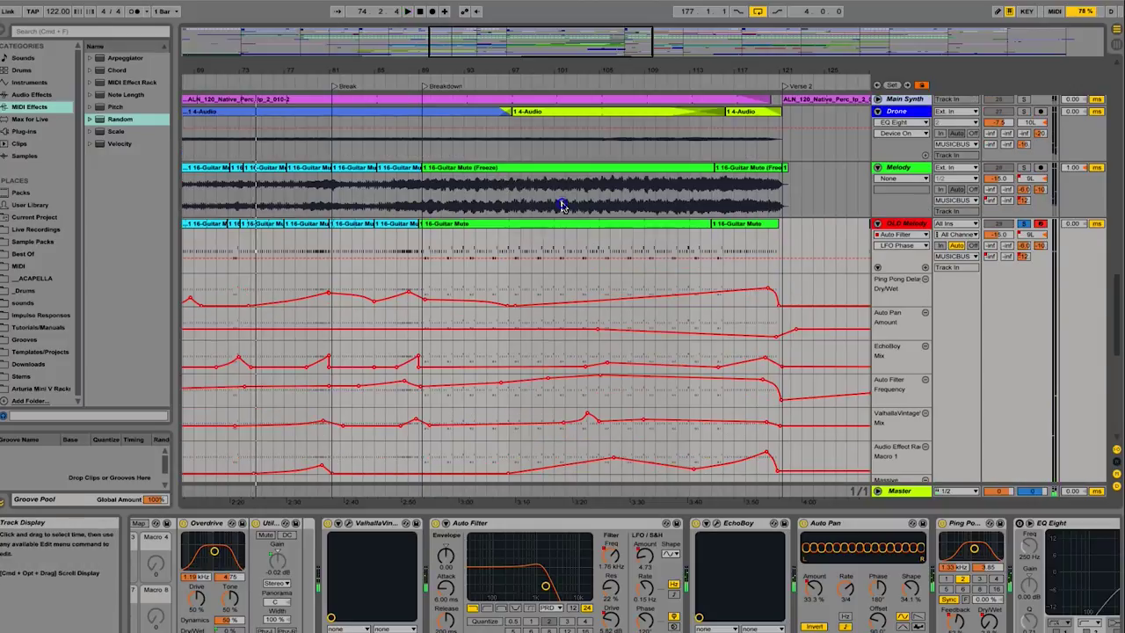
{"action": "left_click", "coordinate": [564, 204]}
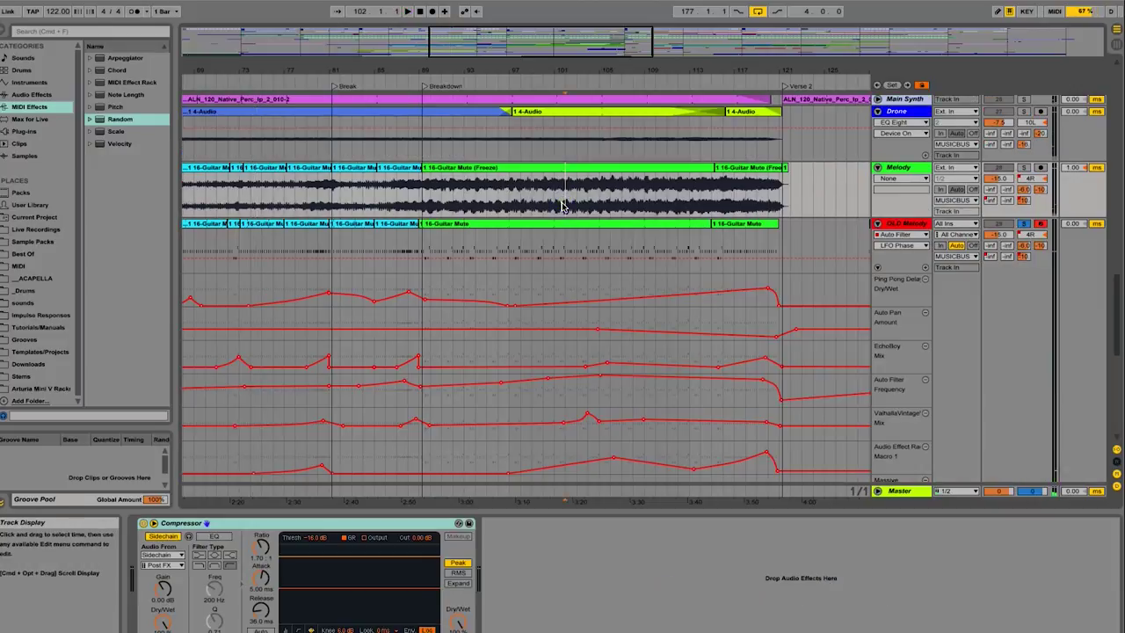
{"action": "left_click", "coordinate": [911, 224]}
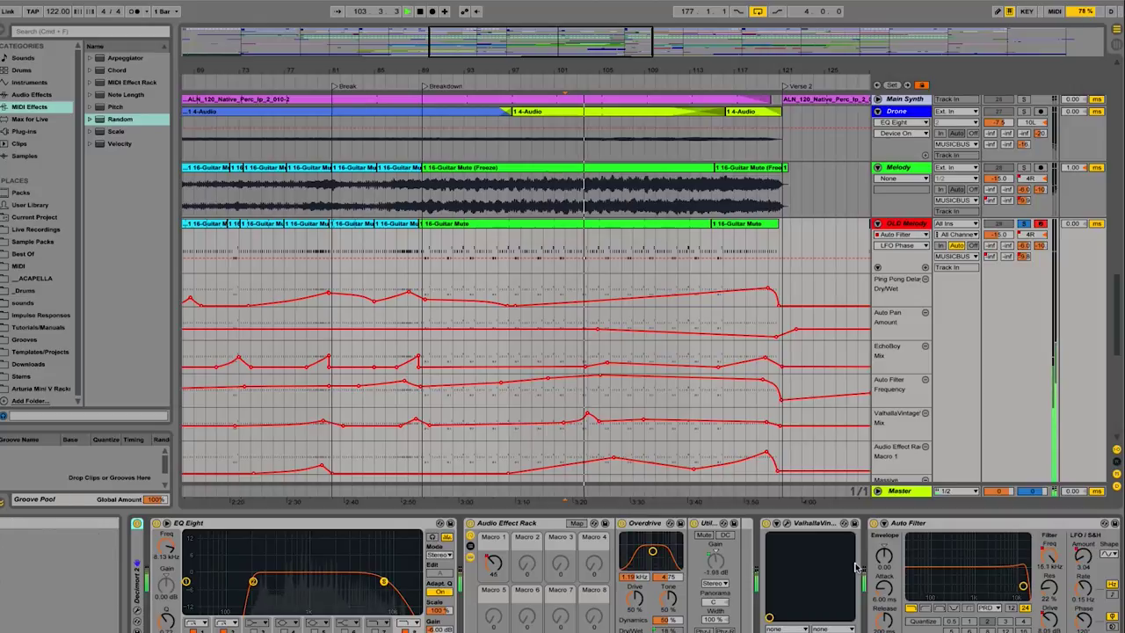
Step: Select the Melody track and zoom the Arrangement out to show the whole song
{"action": "scroll", "coordinate": [528, 571], "scroll_direction": "down", "scroll_amount": 3}
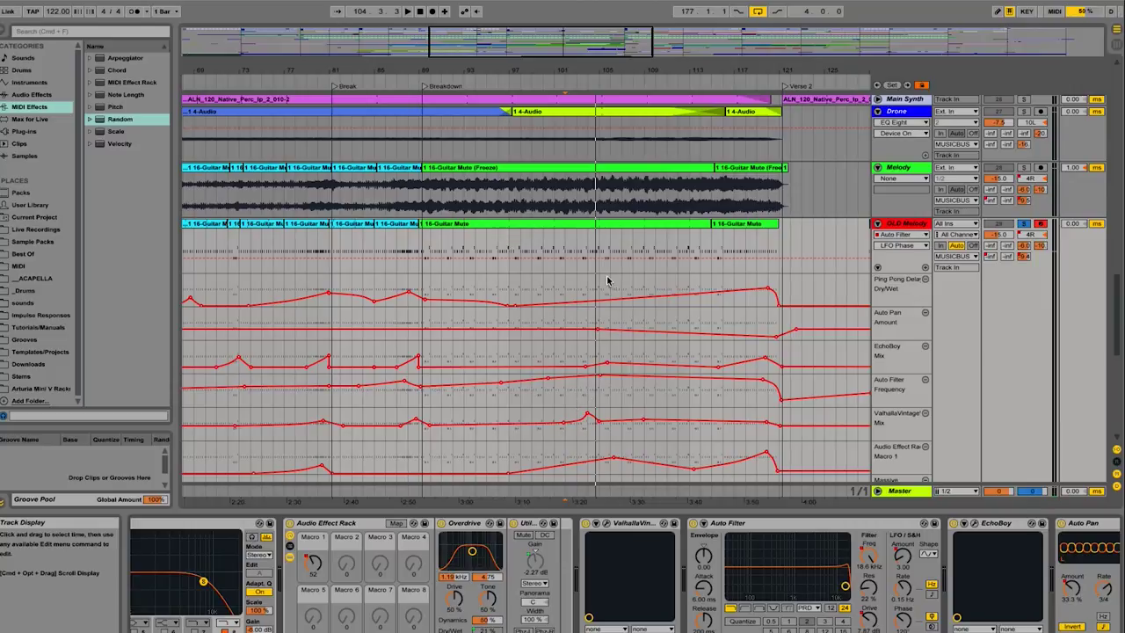
{"action": "scroll", "coordinate": [607, 280], "scroll_direction": "down", "scroll_amount": 1}
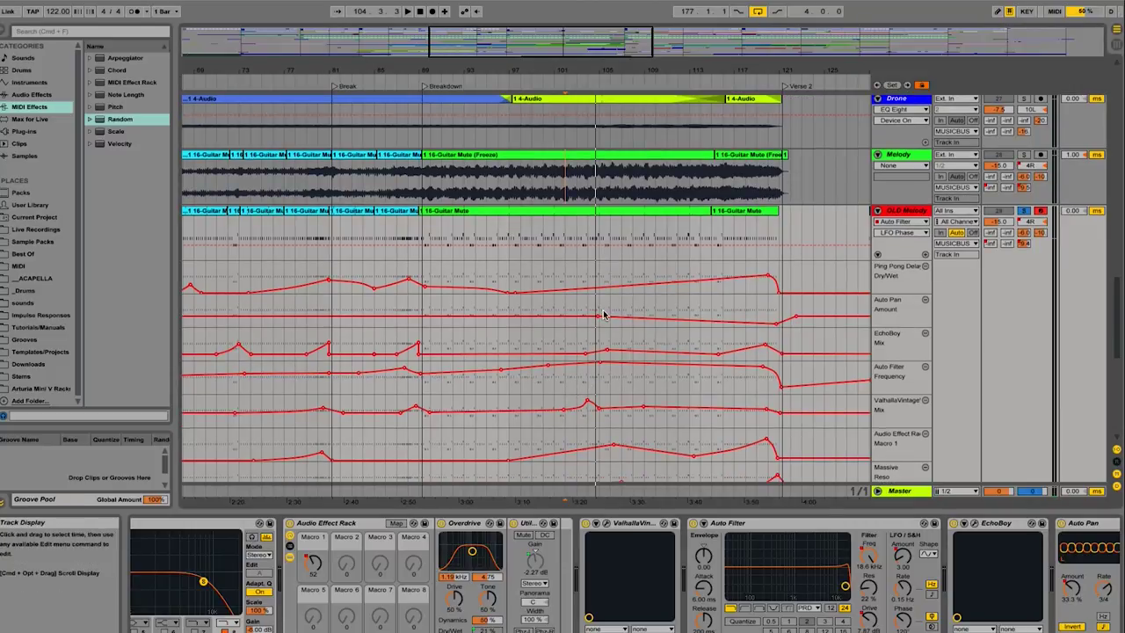
{"action": "left_click", "coordinate": [555, 202]}
{"action": "key", "text": "minus"}
{"action": "key", "text": "minus"}
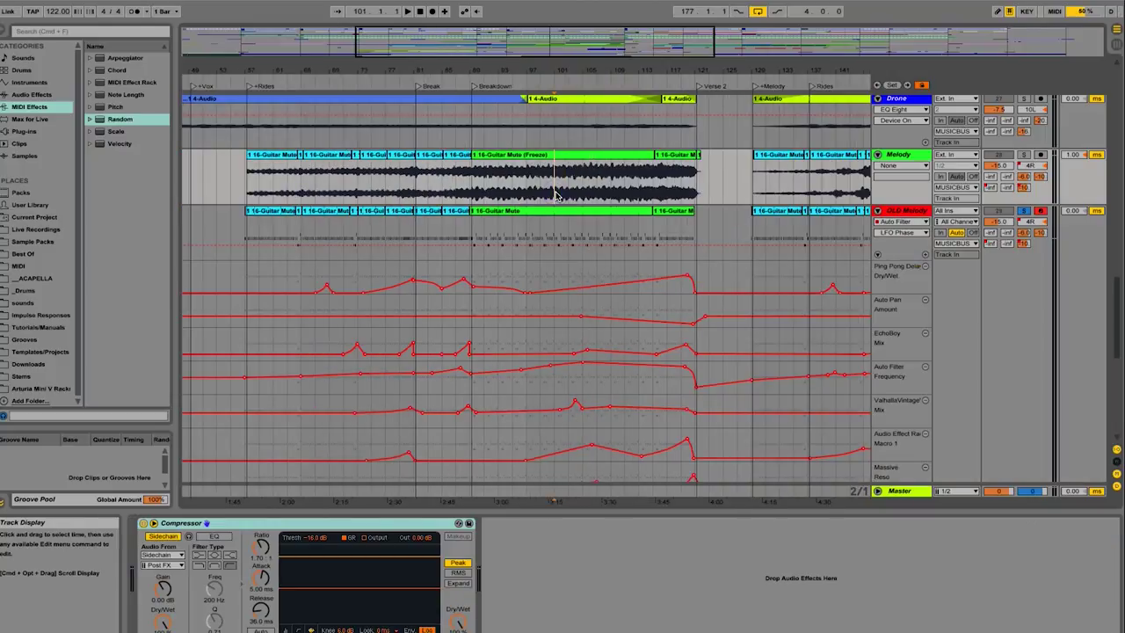
{"action": "scroll", "coordinate": [497, 196], "scroll_direction": "right", "scroll_amount": 3}
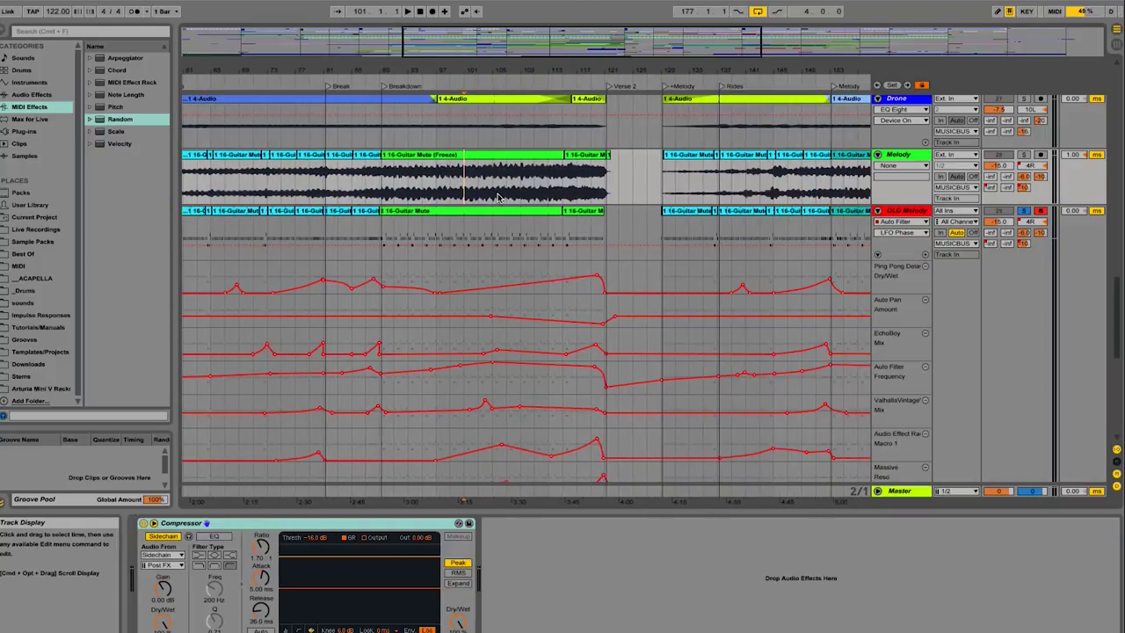
{"action": "scroll", "coordinate": [497, 196], "scroll_direction": "right", "scroll_amount": 2}
{"action": "key", "text": "minus"}
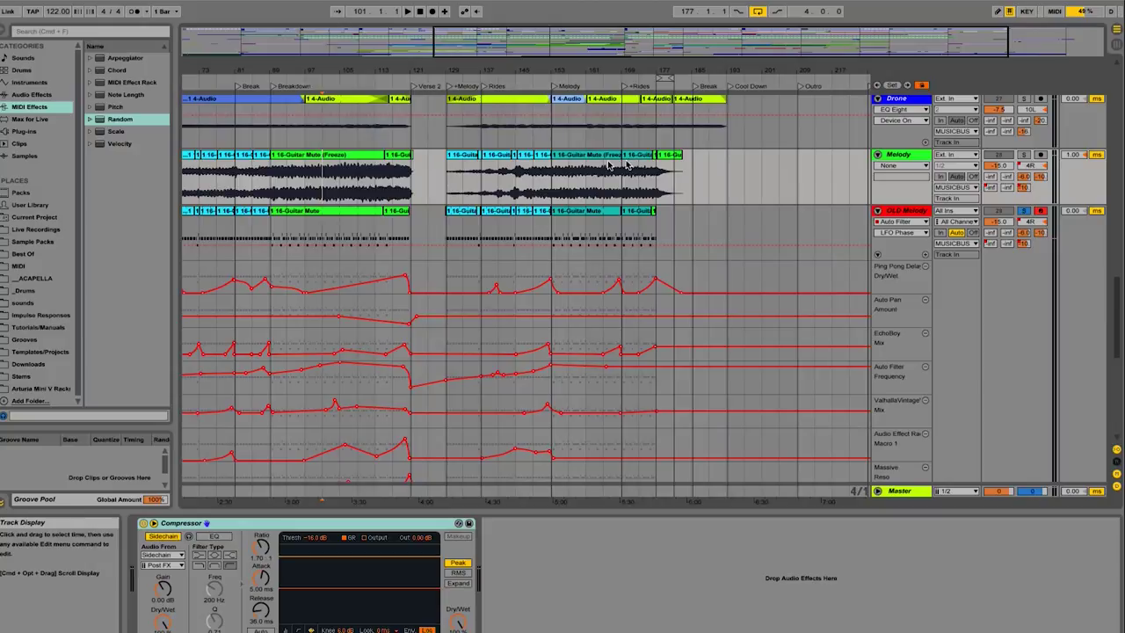
{"action": "scroll", "coordinate": [609, 165], "scroll_direction": "left", "scroll_amount": 5}
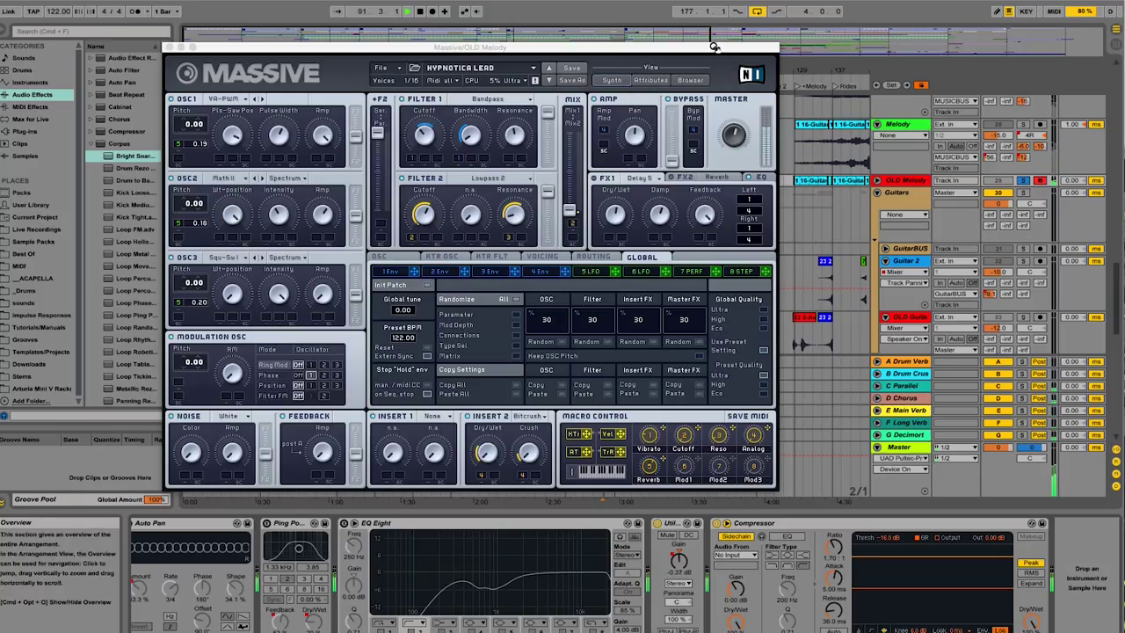
Step: Move the Massive Hypnotica Lead window down slightly, then close it
{"action": "left_click_drag", "start_coordinate": [714, 47], "coordinate": [713, 72]}
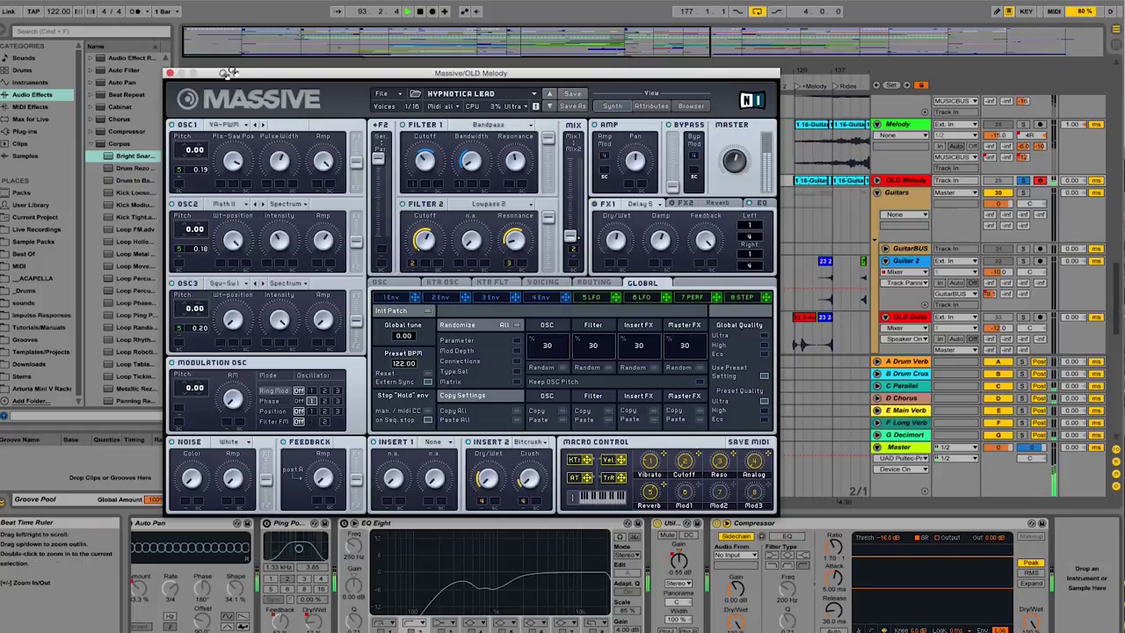
{"action": "left_click", "coordinate": [170, 73]}
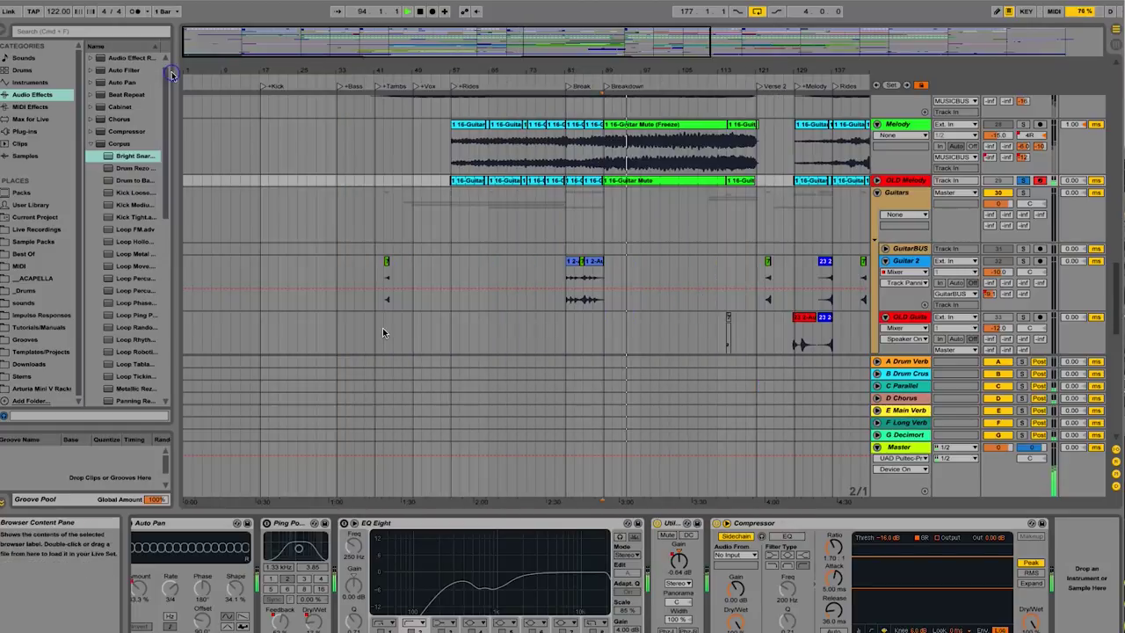
Step: Open the OLD Melody clip in the MIDI Note Editor and select its first C3 note
{"action": "double_click", "coordinate": [644, 182]}
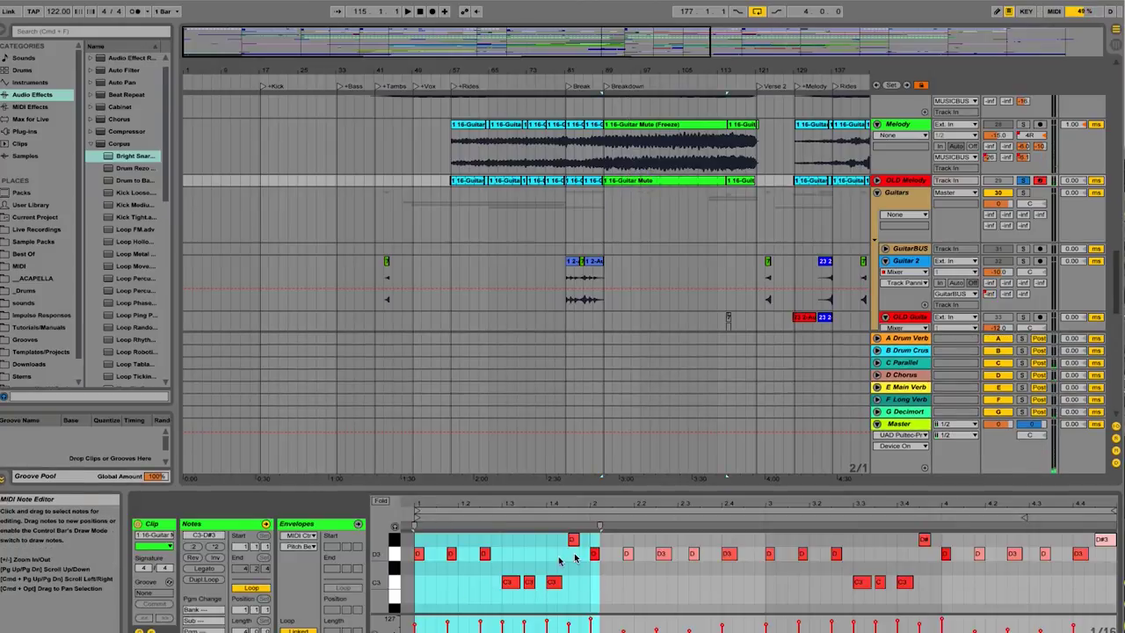
{"action": "left_click", "coordinate": [617, 576]}
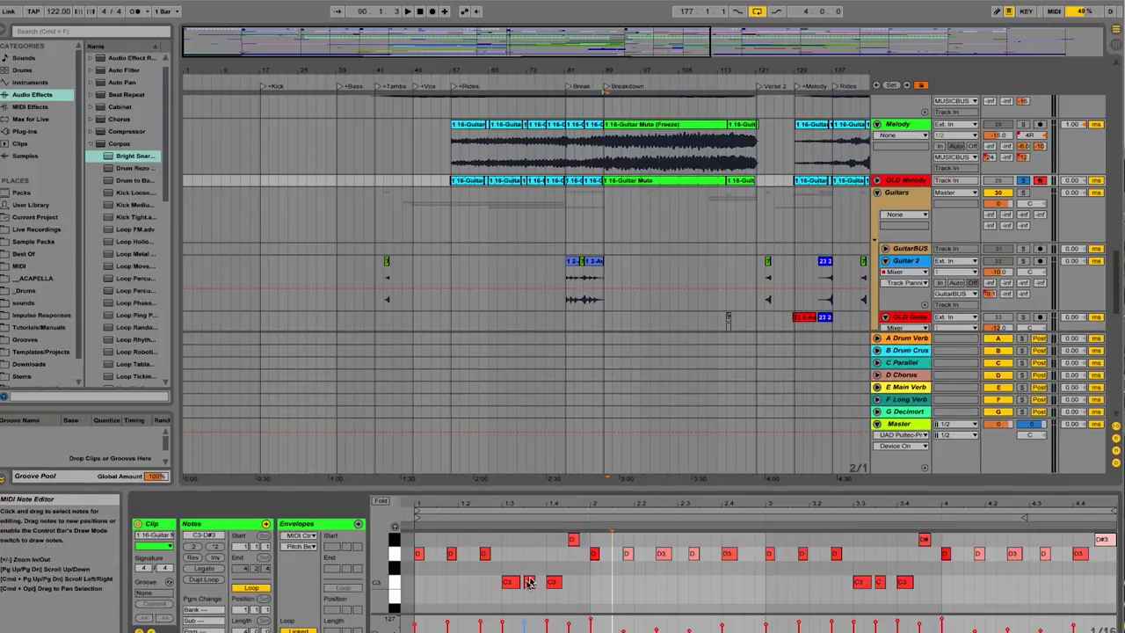
{"action": "left_click", "coordinate": [508, 582]}
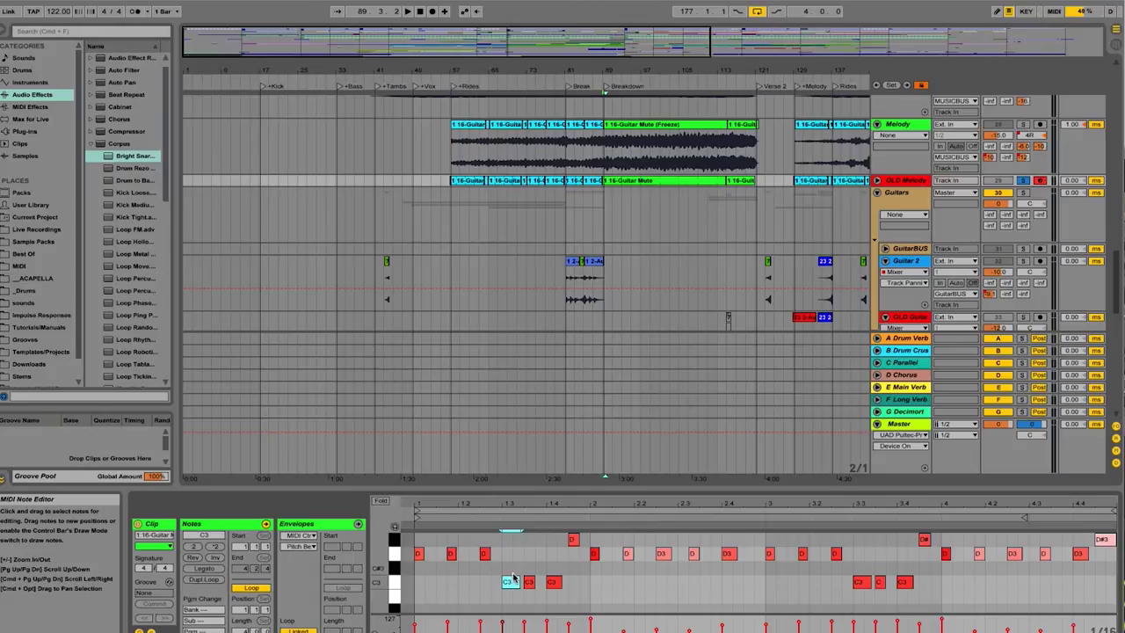